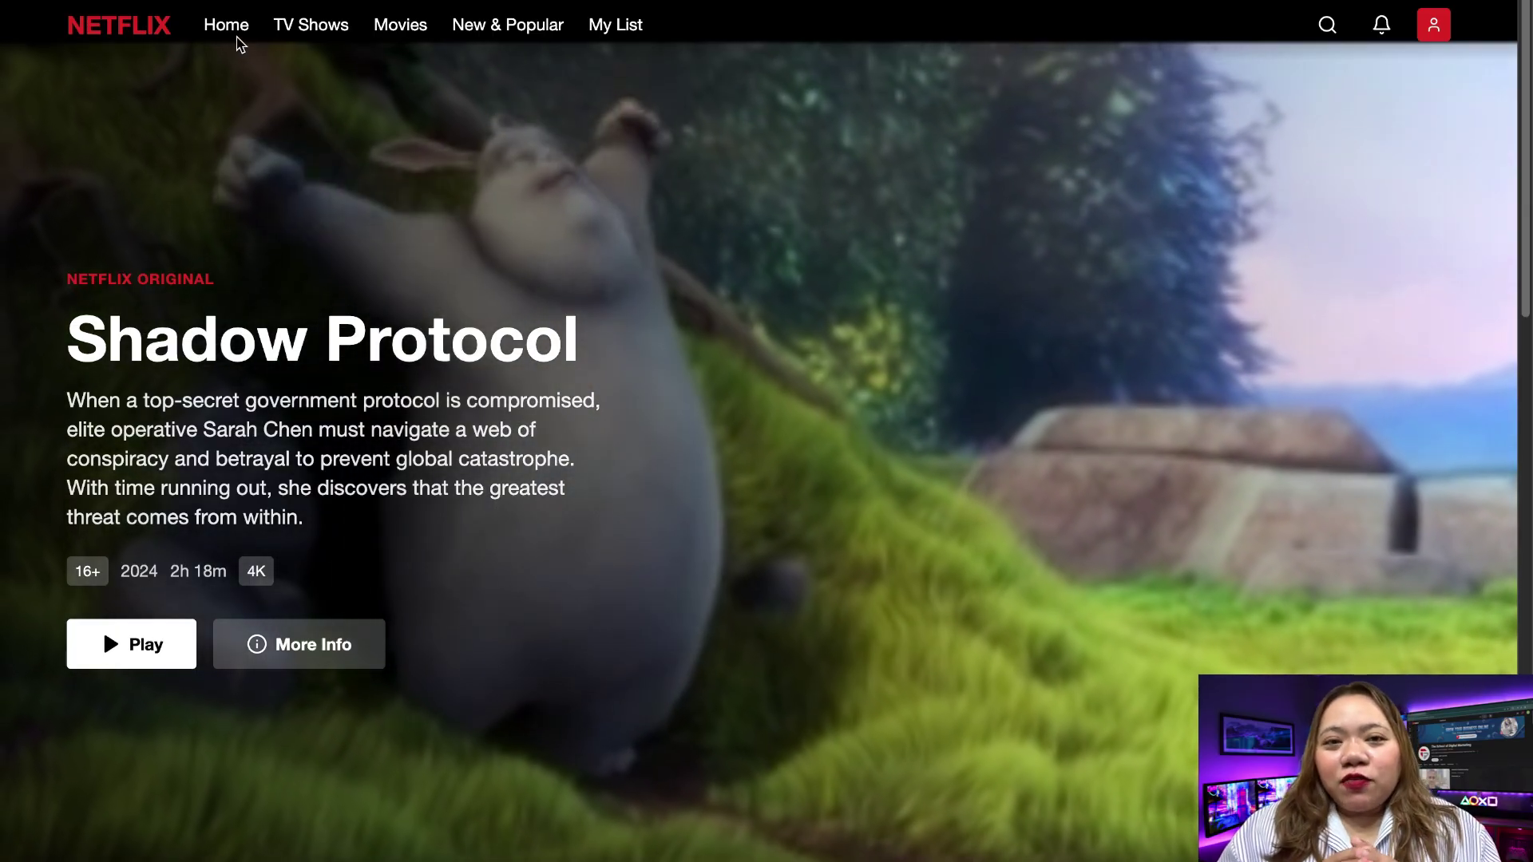
- Browse the Netflix clone's Trending and Popular rows, then return to the MiniMax Agent home page
{"action": "scroll", "coordinate": [802, 804], "scroll_direction": "down", "scroll_amount": 1}
{"action": "scroll", "coordinate": [803, 803], "scroll_direction": "down", "scroll_amount": 8}
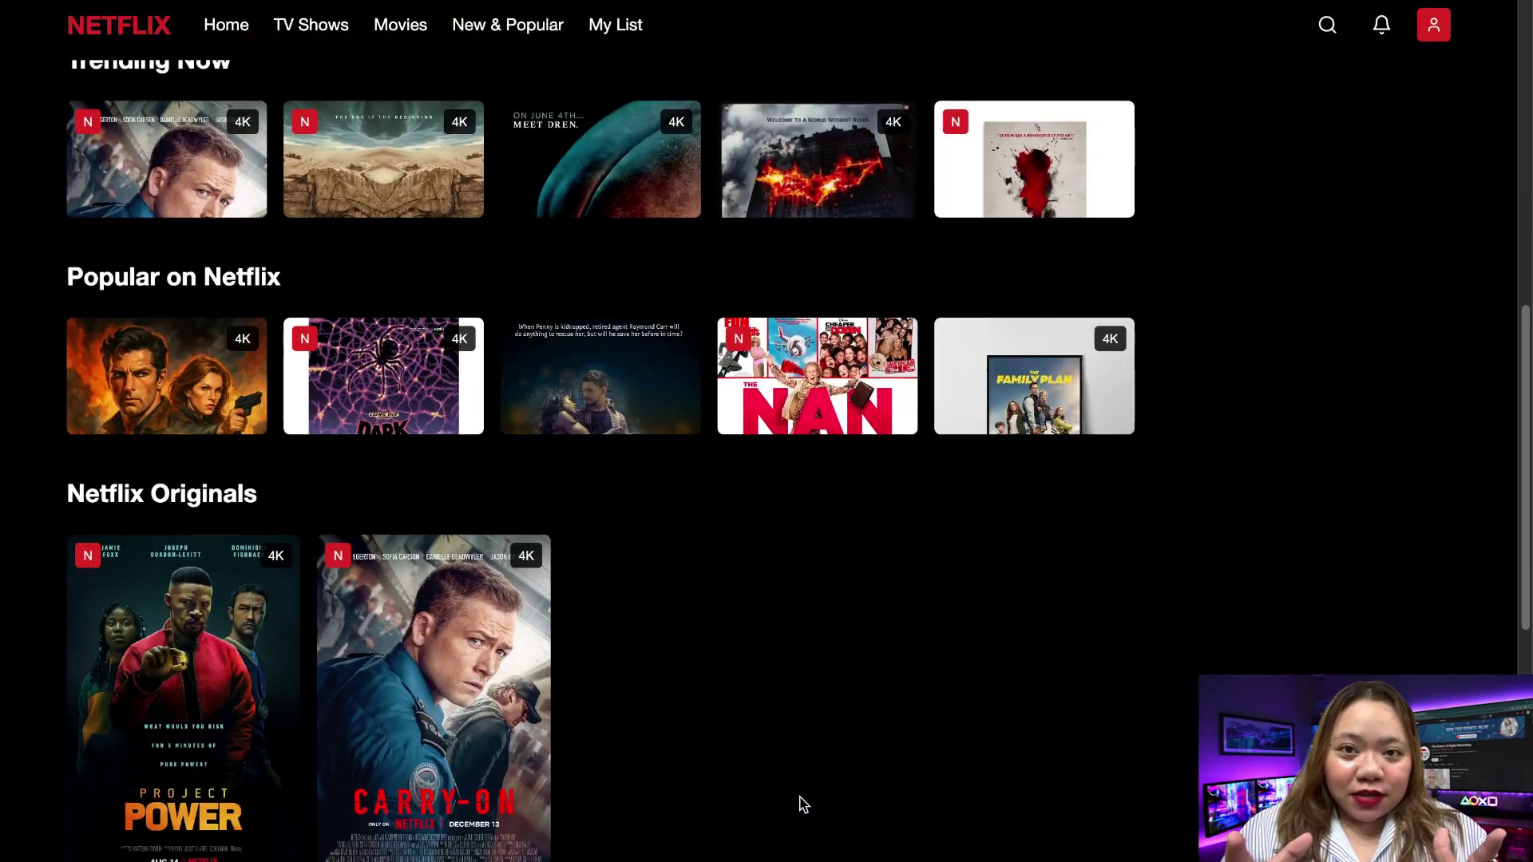
{"action": "scroll", "coordinate": [802, 803], "scroll_direction": "up", "scroll_amount": 2}
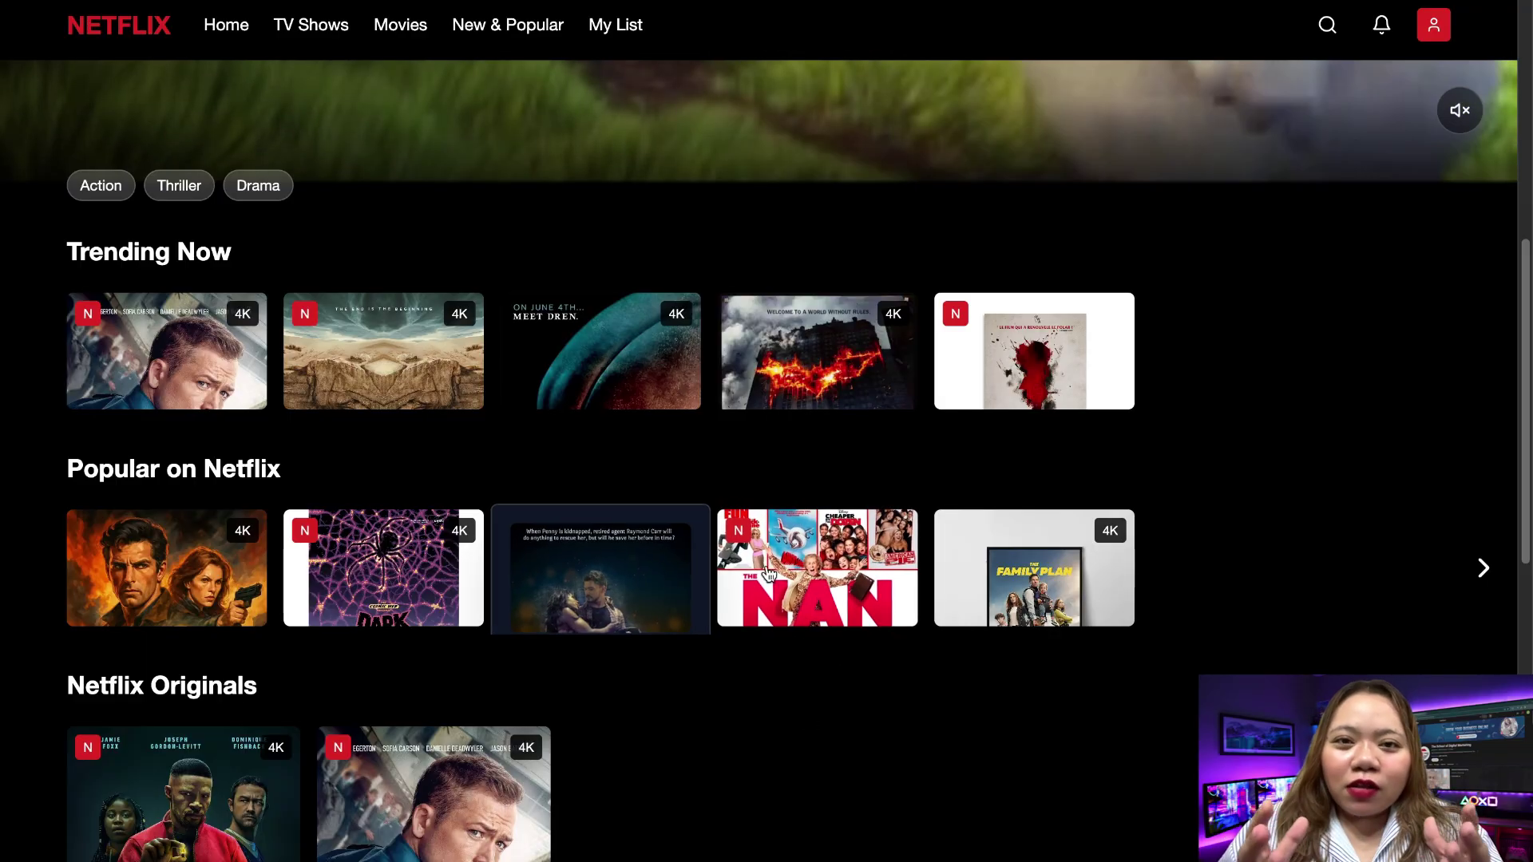
{"action": "double_click", "coordinate": [1487, 351]}
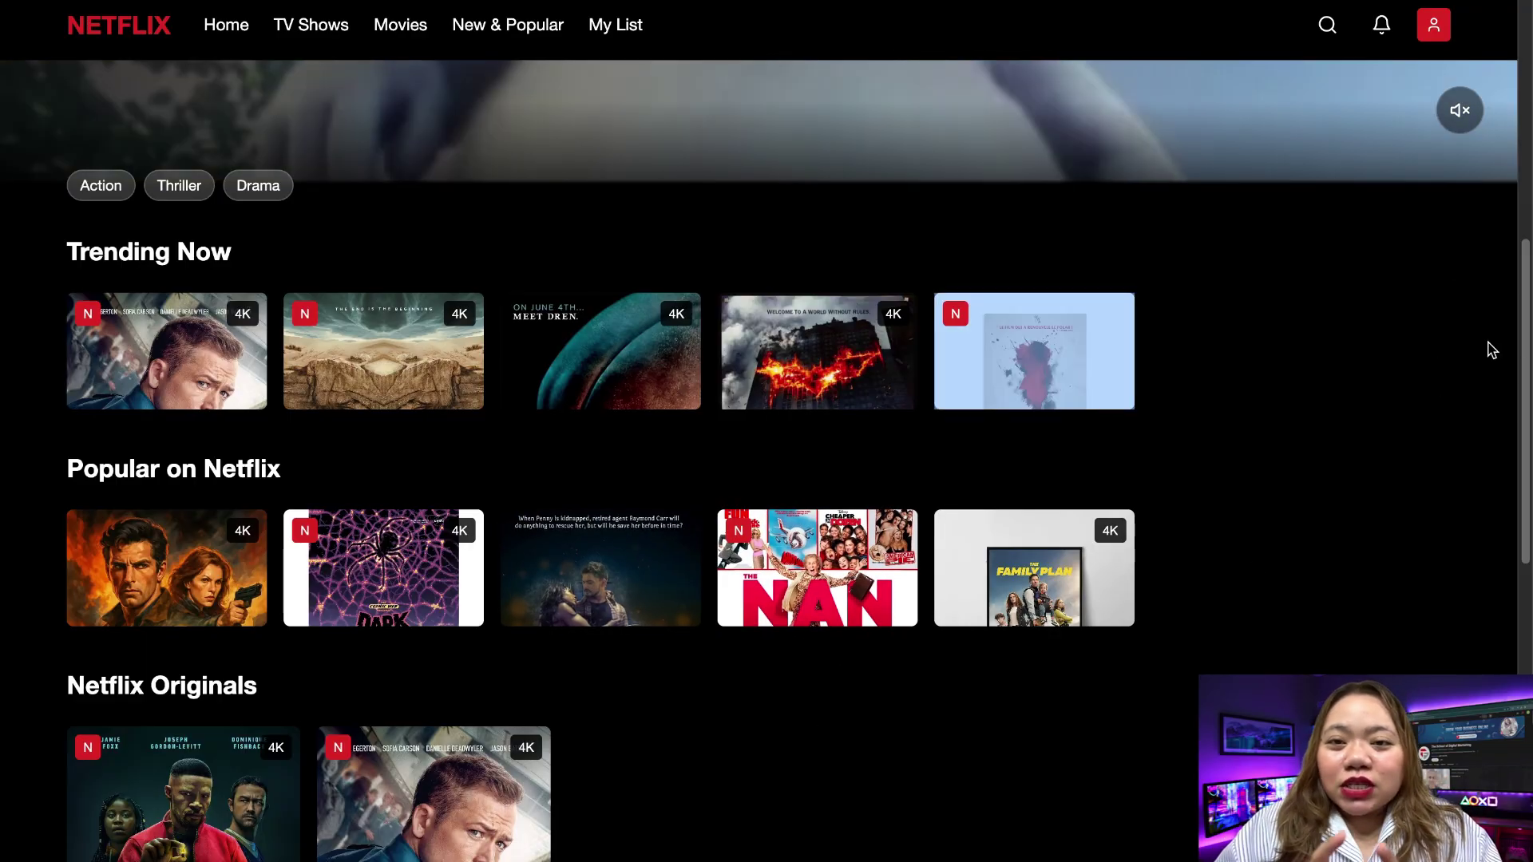
{"action": "left_click", "coordinate": [1483, 568]}
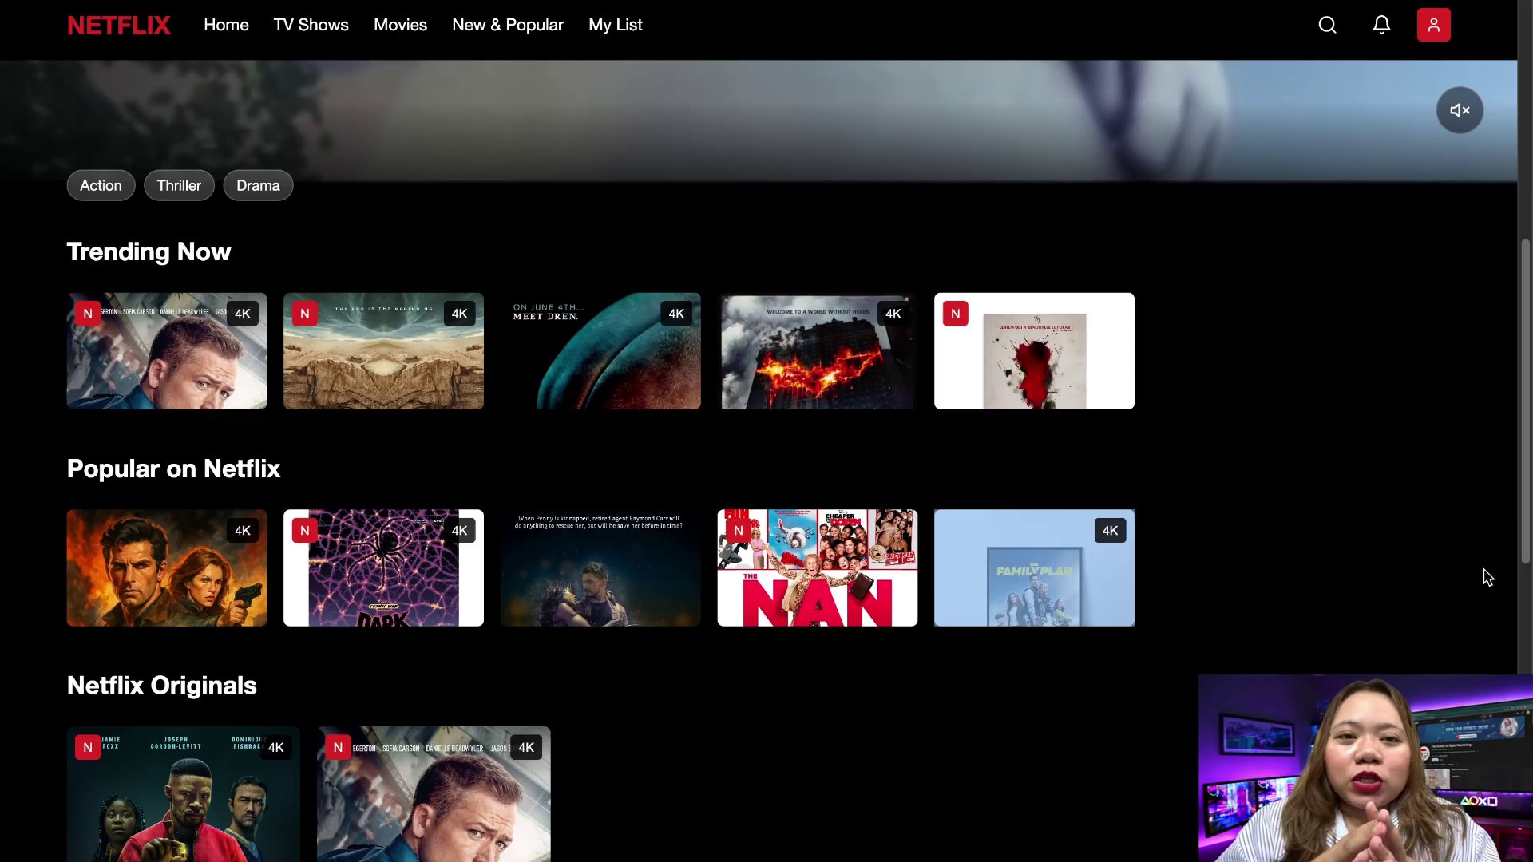
{"action": "scroll", "coordinate": [576, 735], "scroll_direction": "down", "scroll_amount": 2}
{"action": "scroll", "coordinate": [576, 734], "scroll_direction": "down", "scroll_amount": 4}
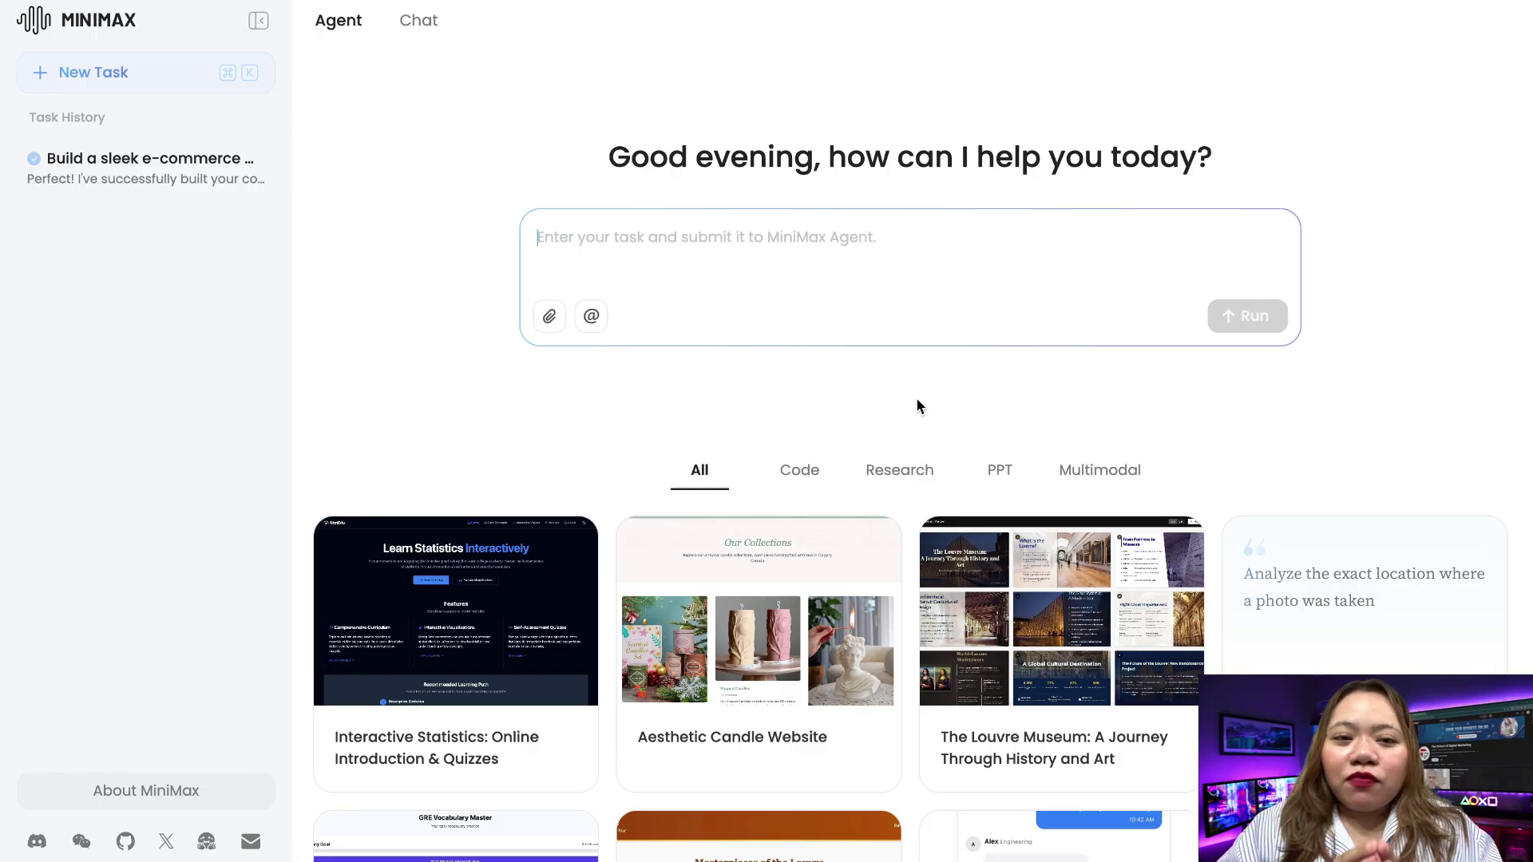
{"action": "scroll", "coordinate": [783, 513], "scroll_direction": "down", "scroll_amount": 5}
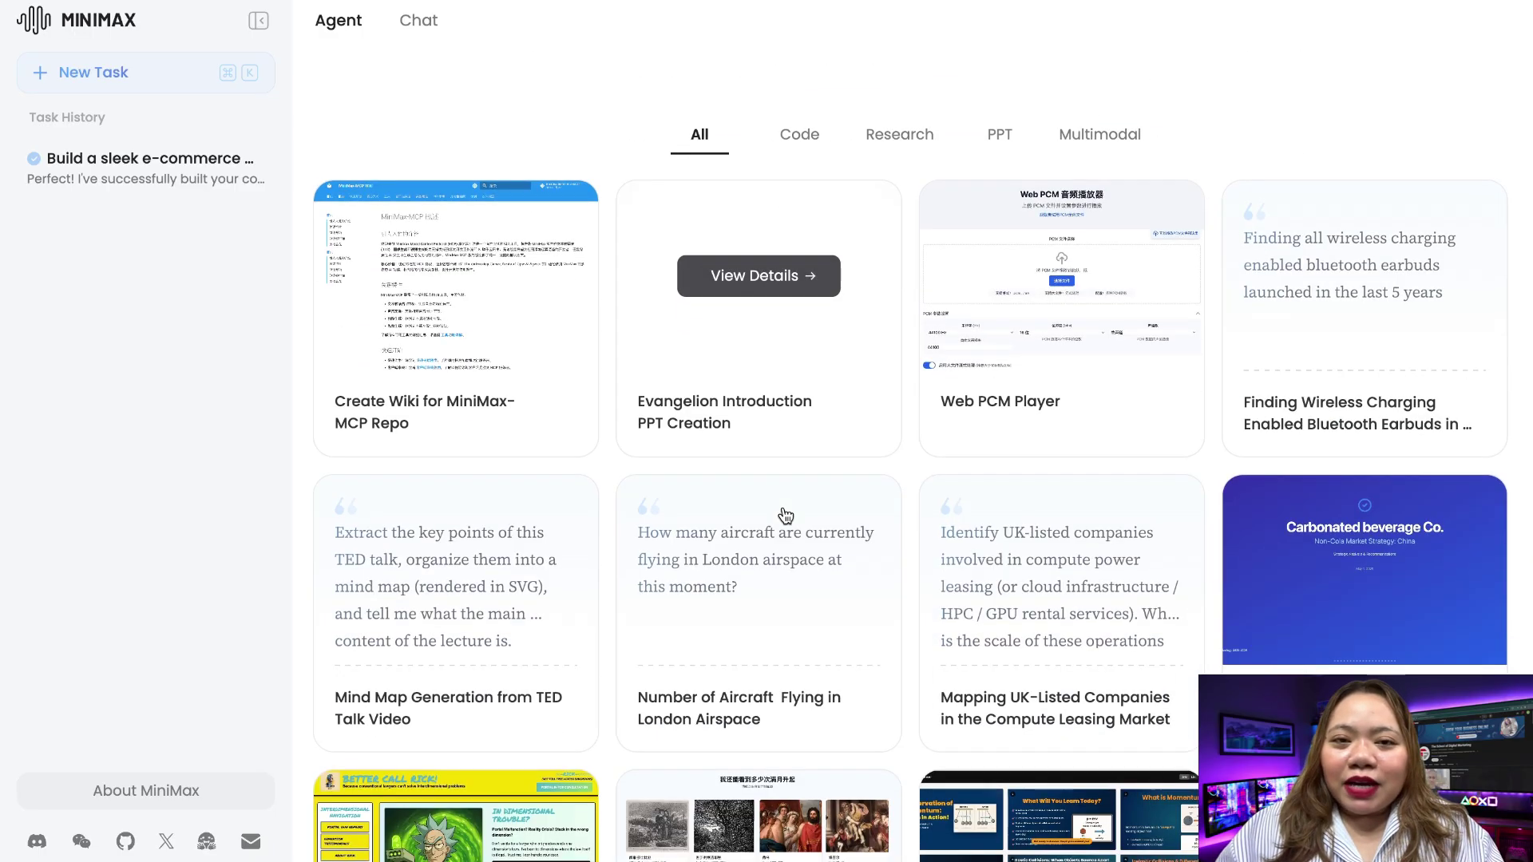
{"action": "scroll", "coordinate": [783, 514], "scroll_direction": "down", "scroll_amount": 1}
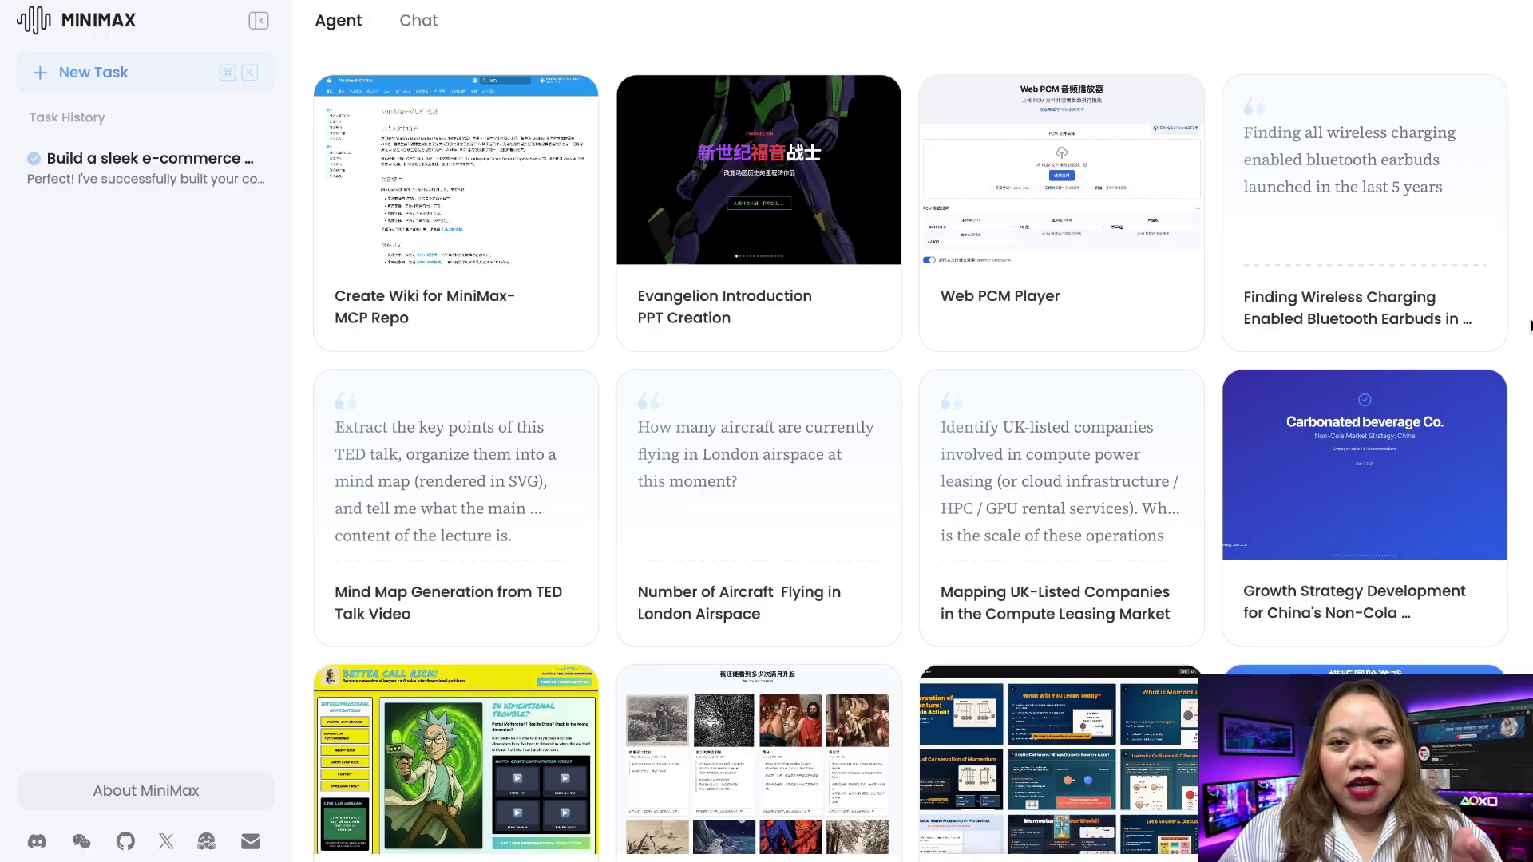
{"action": "scroll", "coordinate": [1530, 326], "scroll_direction": "down", "scroll_amount": 10}
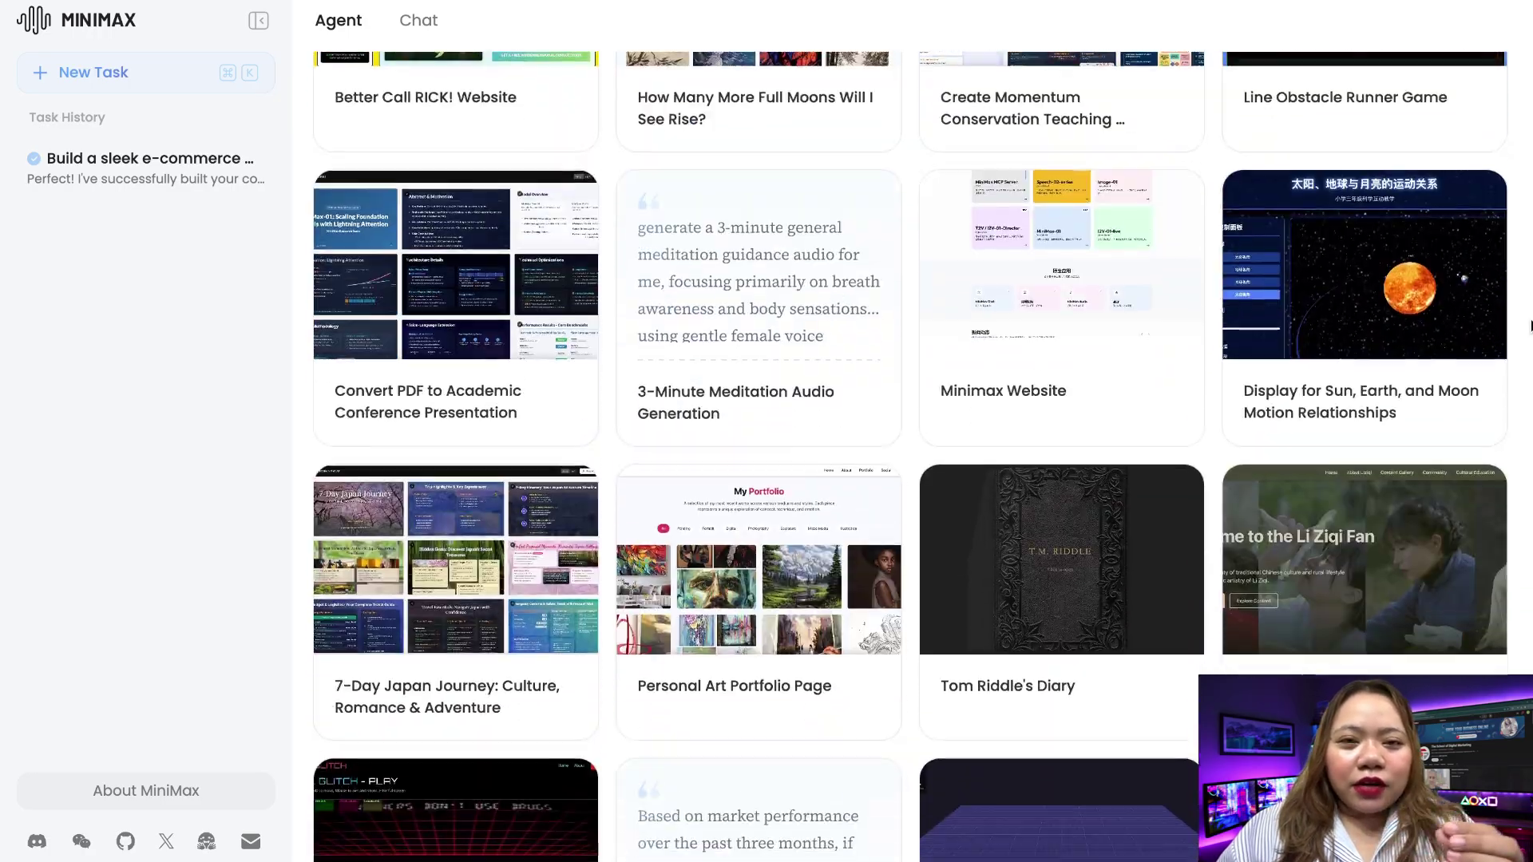
{"action": "scroll", "coordinate": [1530, 325], "scroll_direction": "down", "scroll_amount": 6}
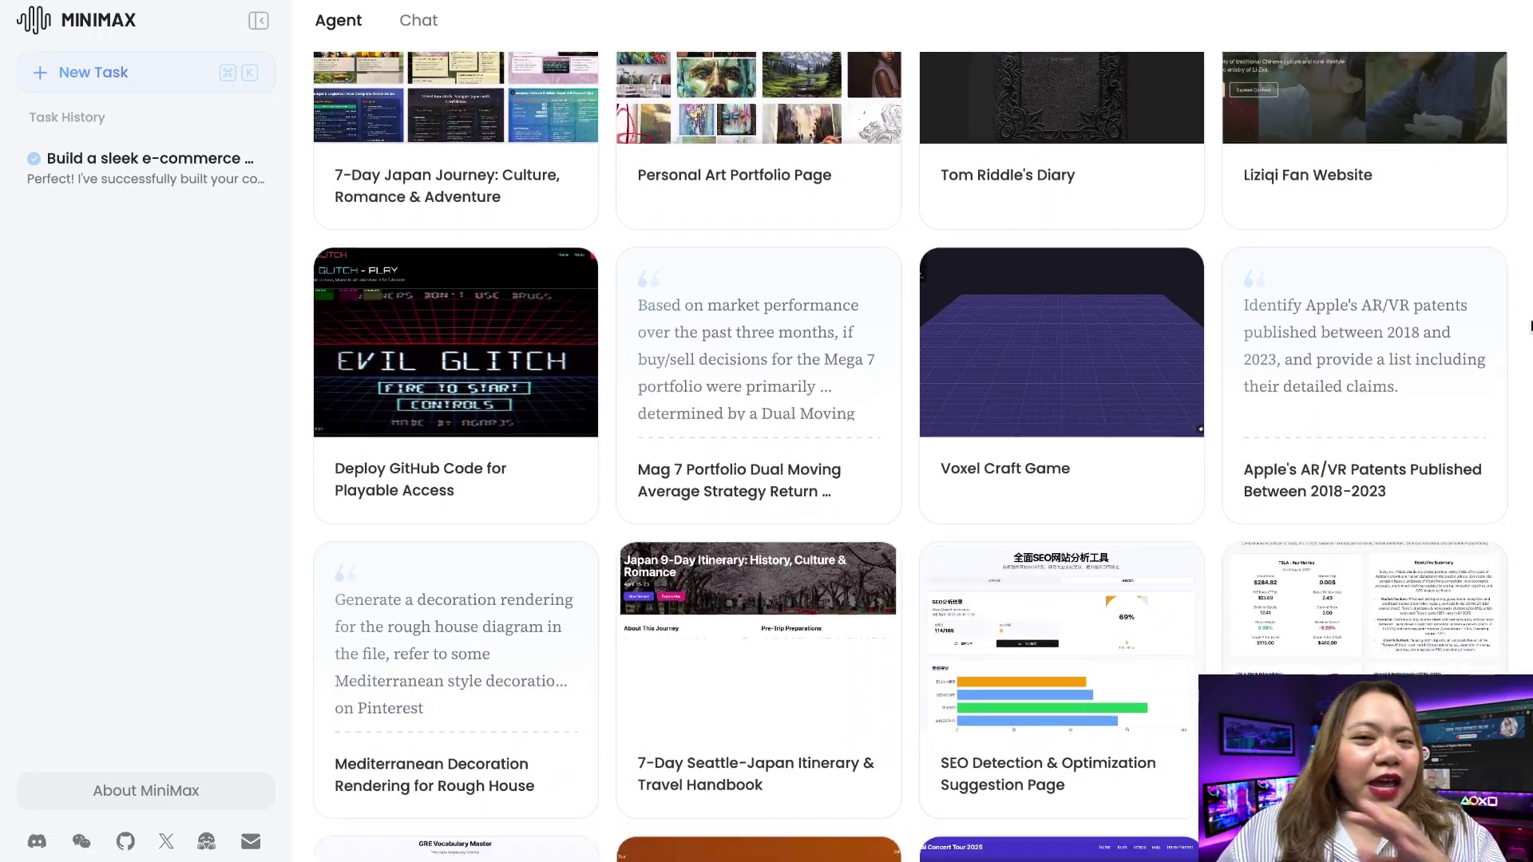
{"action": "scroll", "coordinate": [1530, 325], "scroll_direction": "down", "scroll_amount": 6}
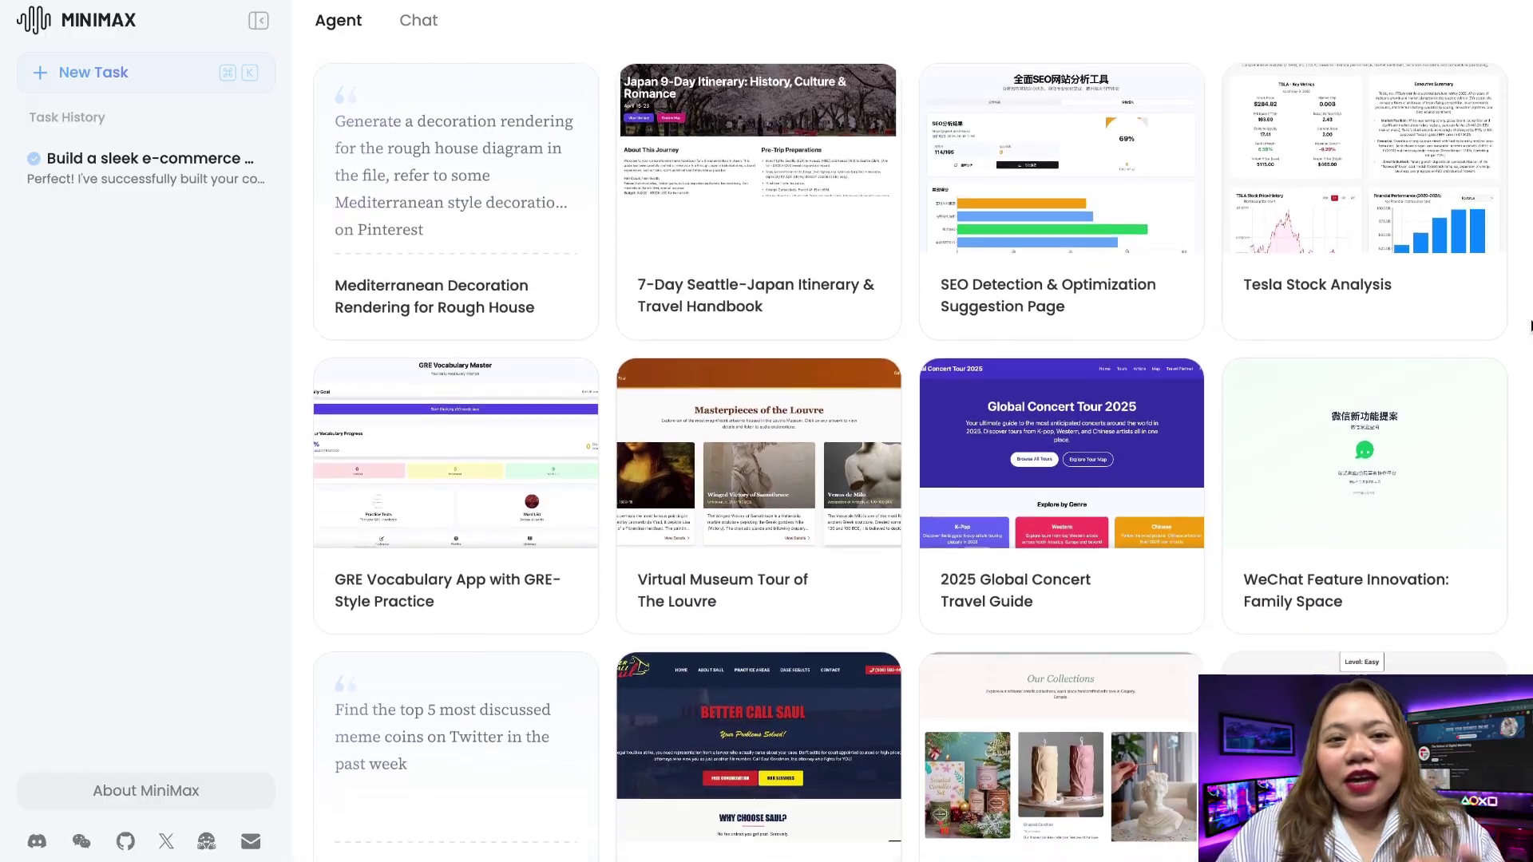
{"action": "scroll", "coordinate": [1530, 326], "scroll_direction": "down", "scroll_amount": 1}
{"action": "scroll", "coordinate": [1531, 326], "scroll_direction": "down", "scroll_amount": 4}
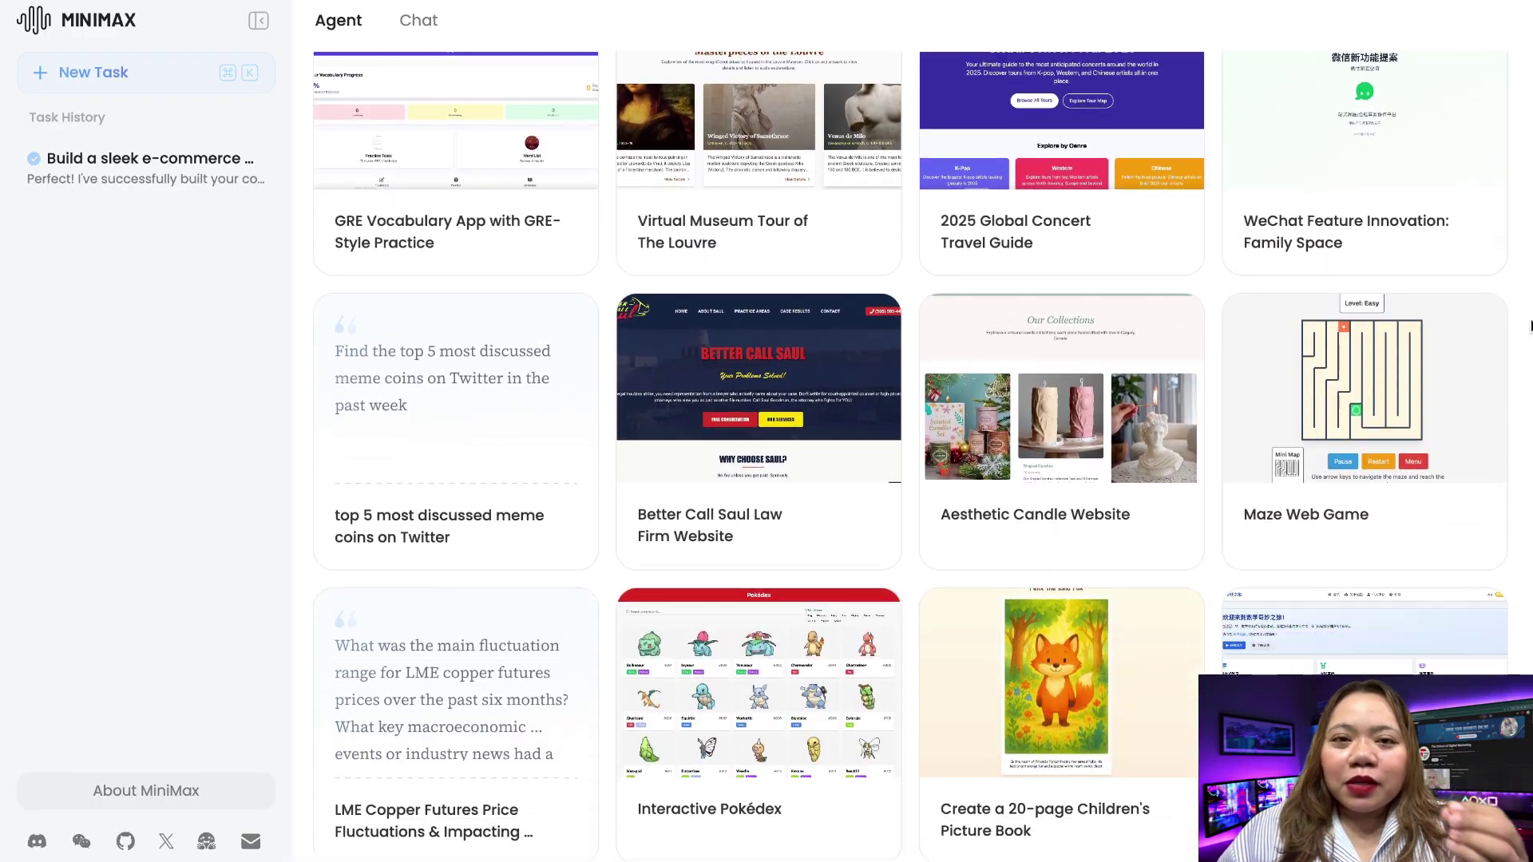
{"action": "key", "text": "XF86MonBrightnessUp"}
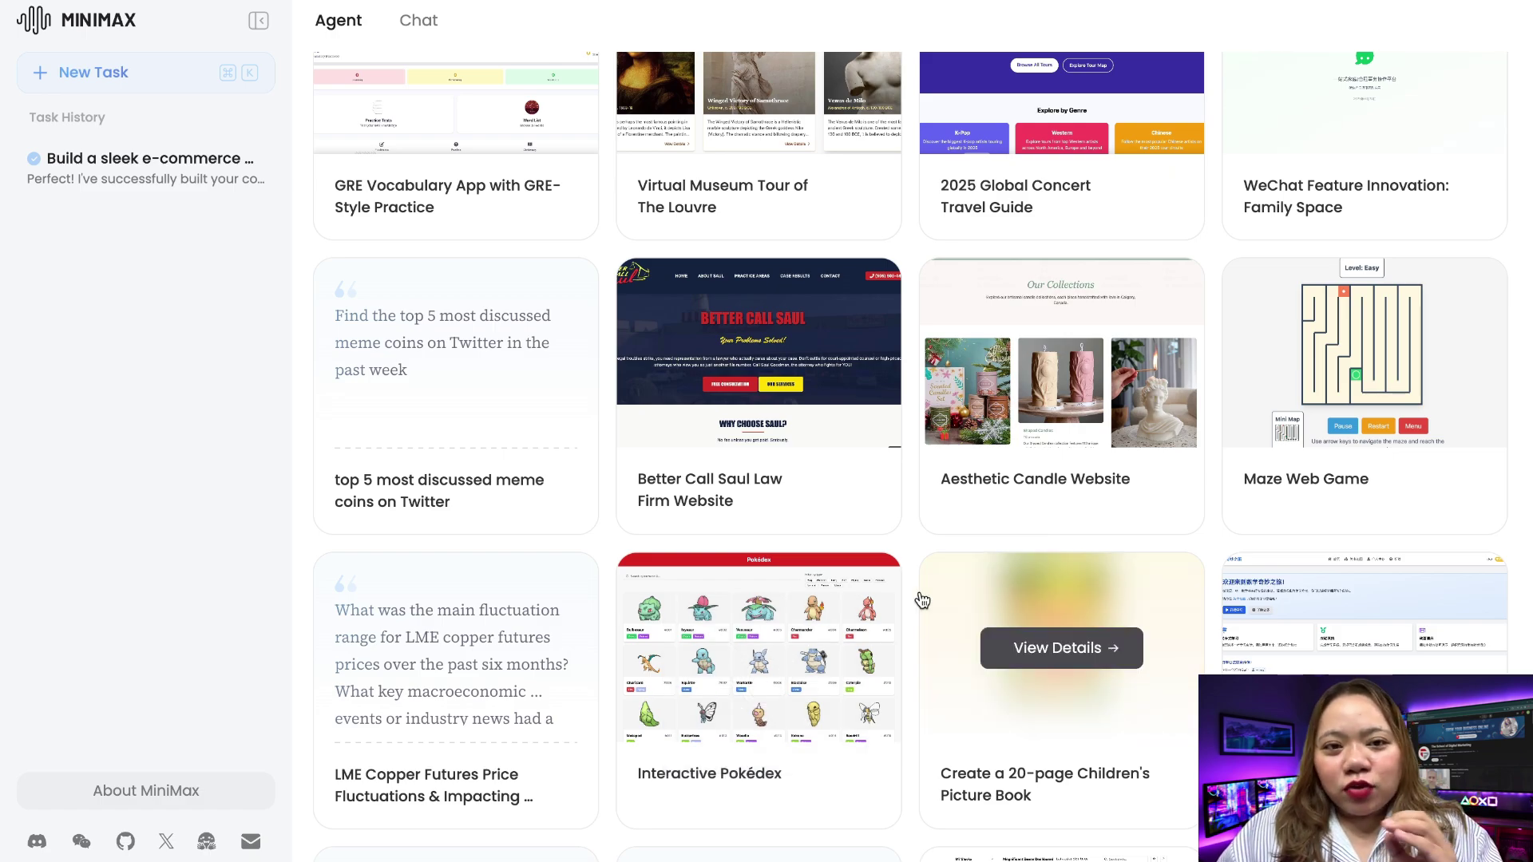
{"action": "scroll", "coordinate": [922, 600], "scroll_direction": "down", "scroll_amount": 16}
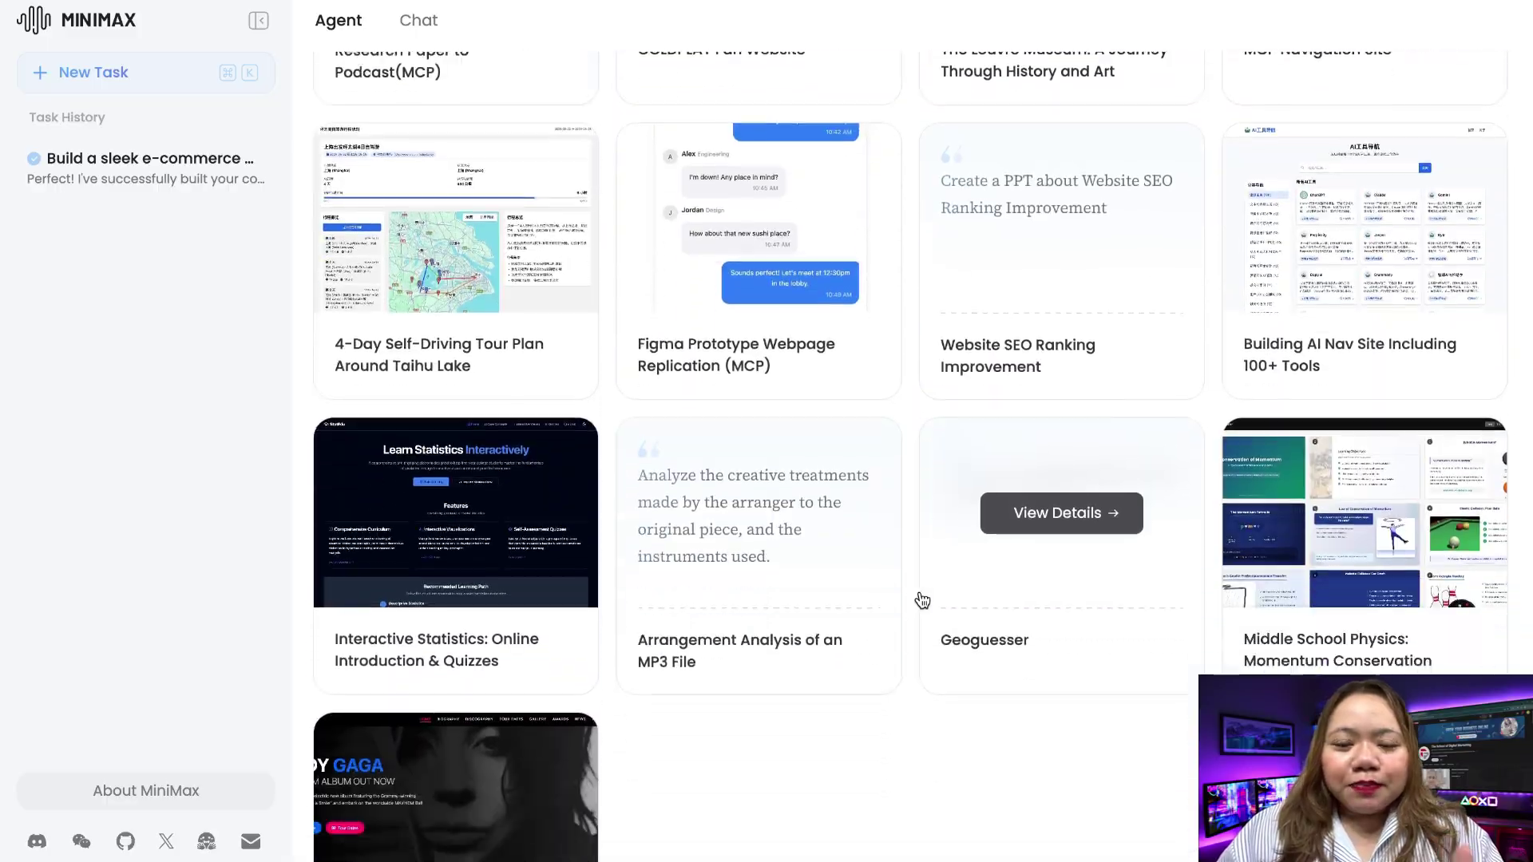
{"action": "scroll", "coordinate": [922, 600], "scroll_direction": "up", "scroll_amount": 20}
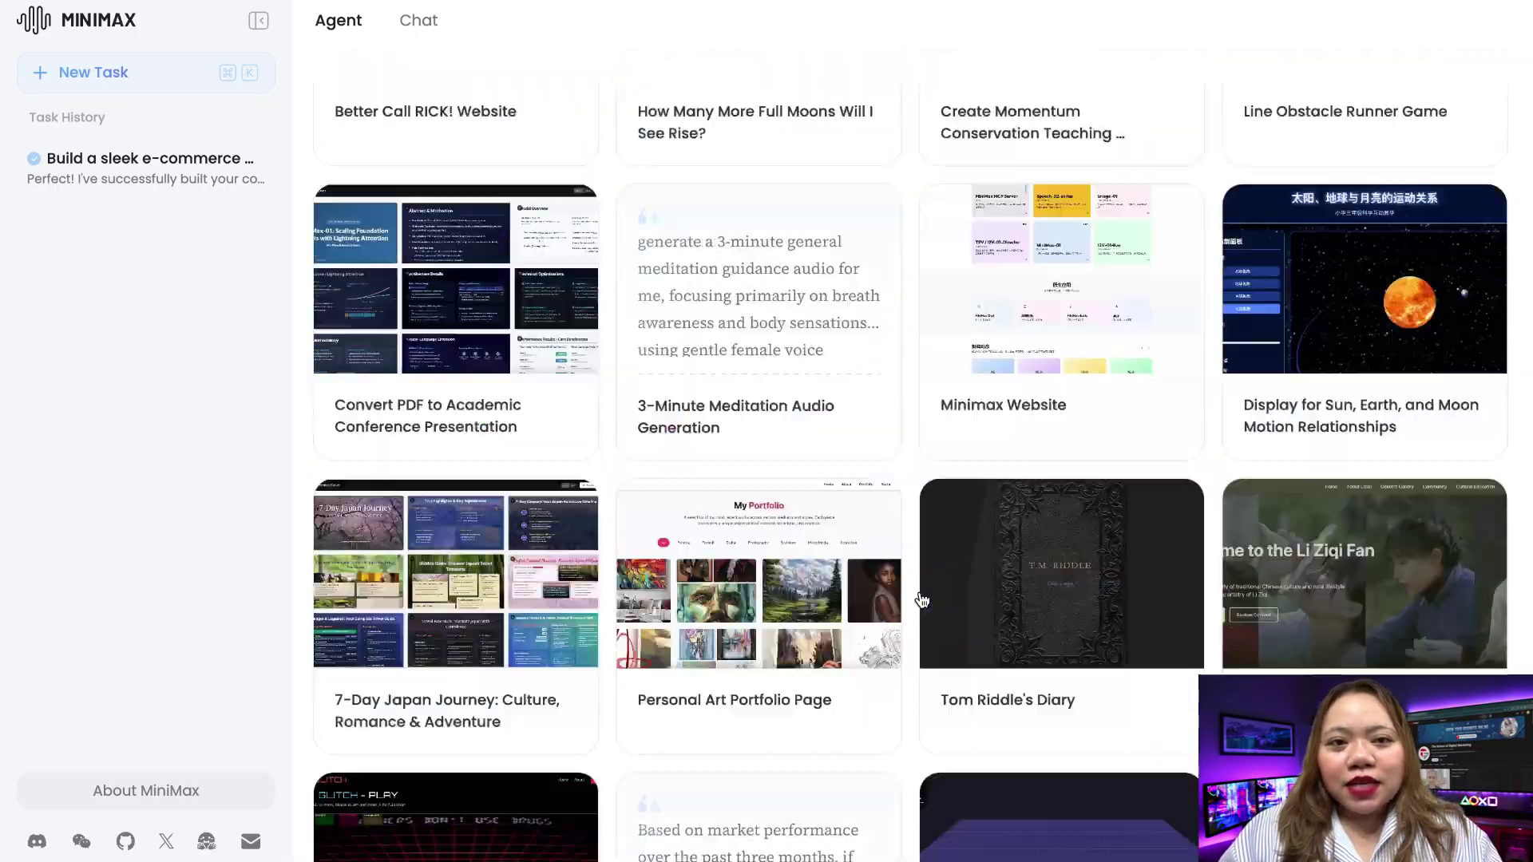
{"action": "scroll", "coordinate": [834, 505], "scroll_direction": "up", "scroll_amount": 4}
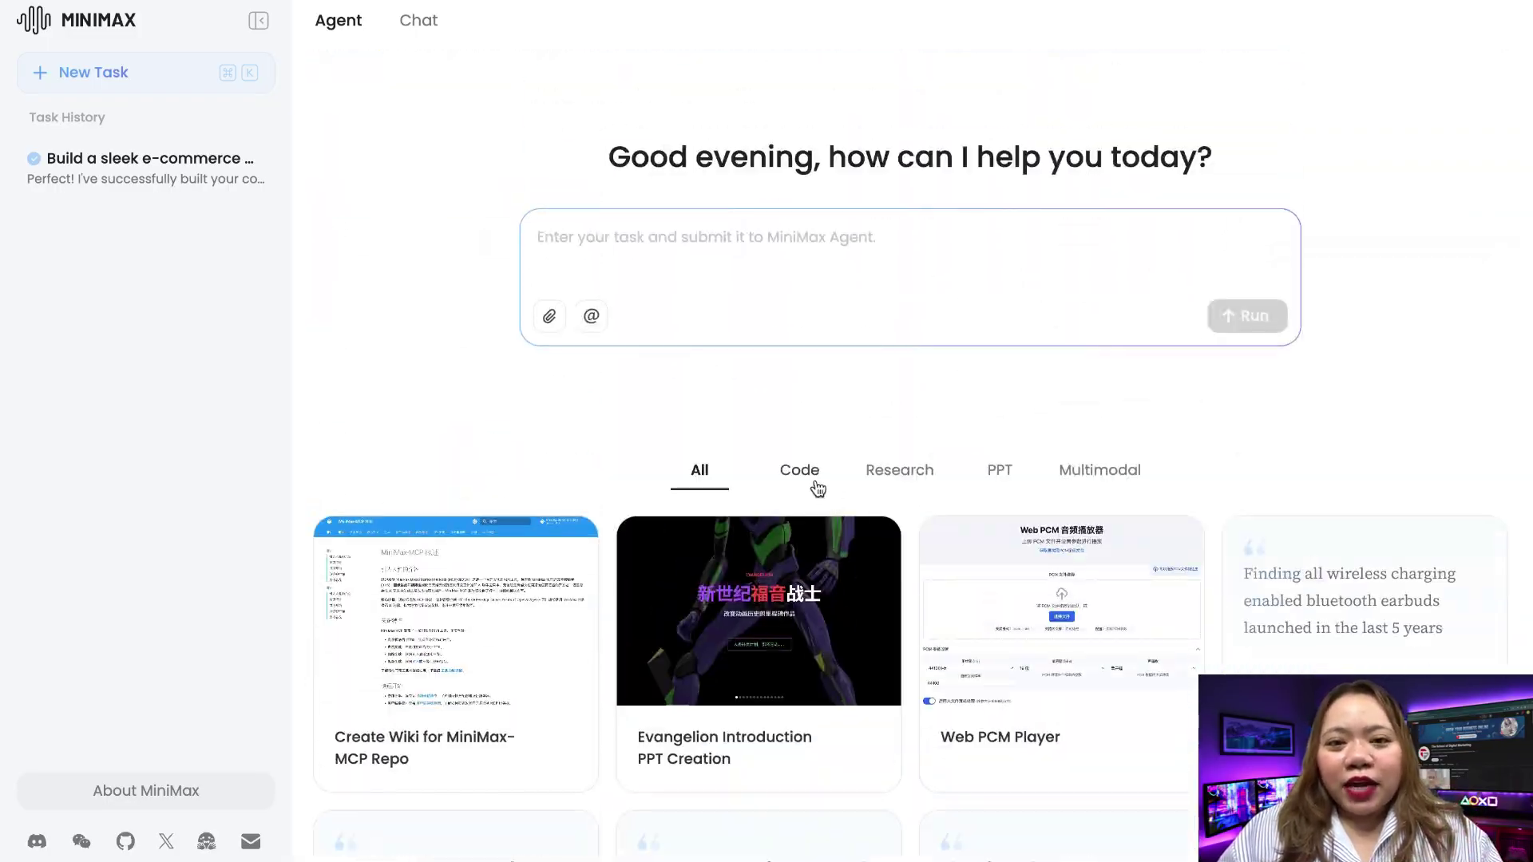
- Filter the showcase by Code and Research, then paste the Casada e-commerce site request into the task box
{"action": "left_click", "coordinate": [804, 479]}
{"action": "scroll", "coordinate": [916, 490], "scroll_direction": "down", "scroll_amount": 7}
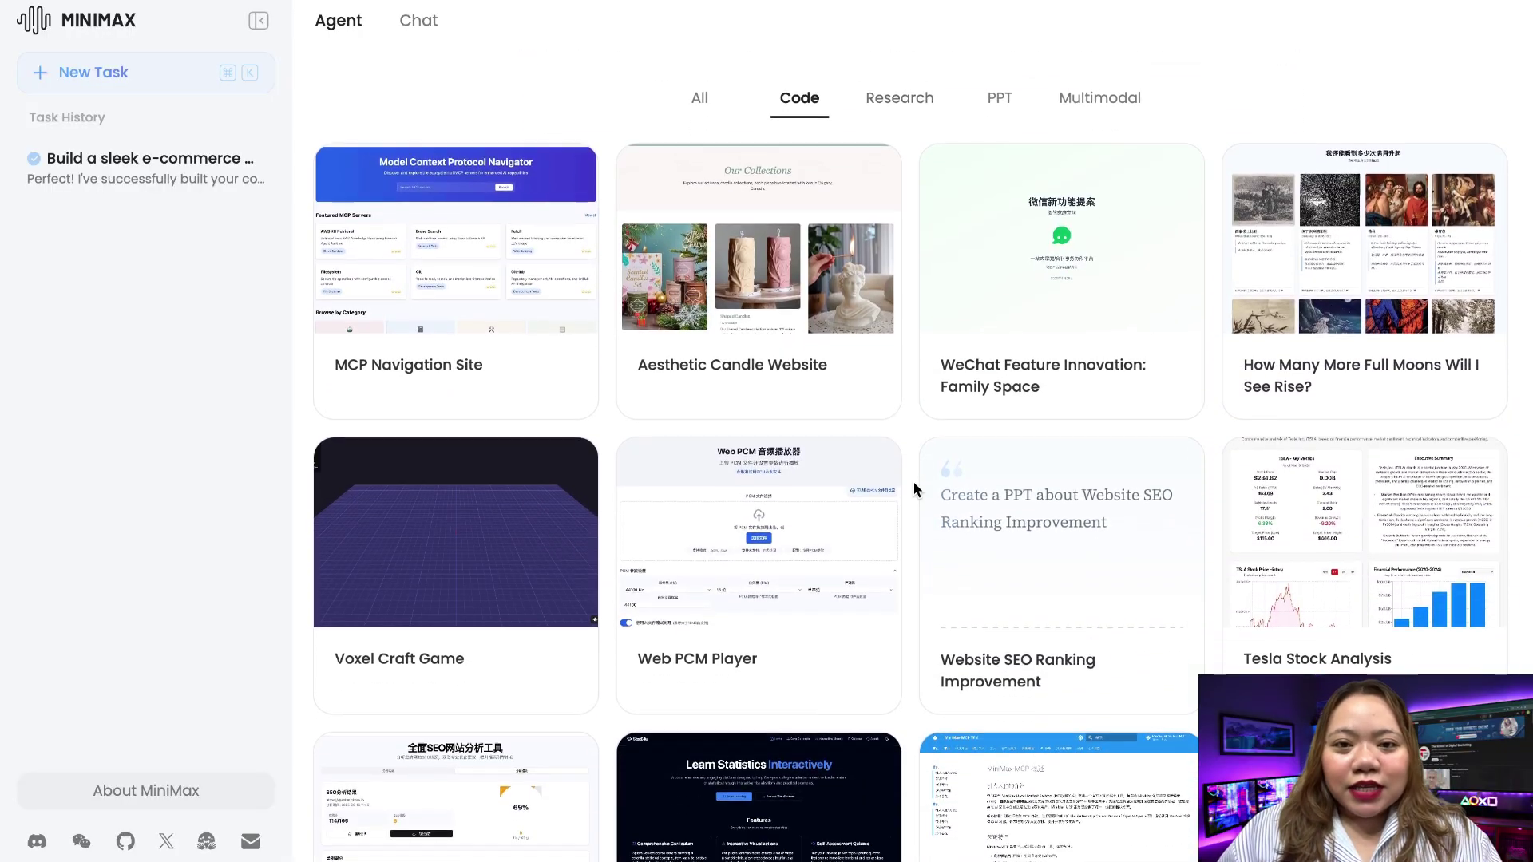
{"action": "scroll", "coordinate": [914, 488], "scroll_direction": "down", "scroll_amount": 6}
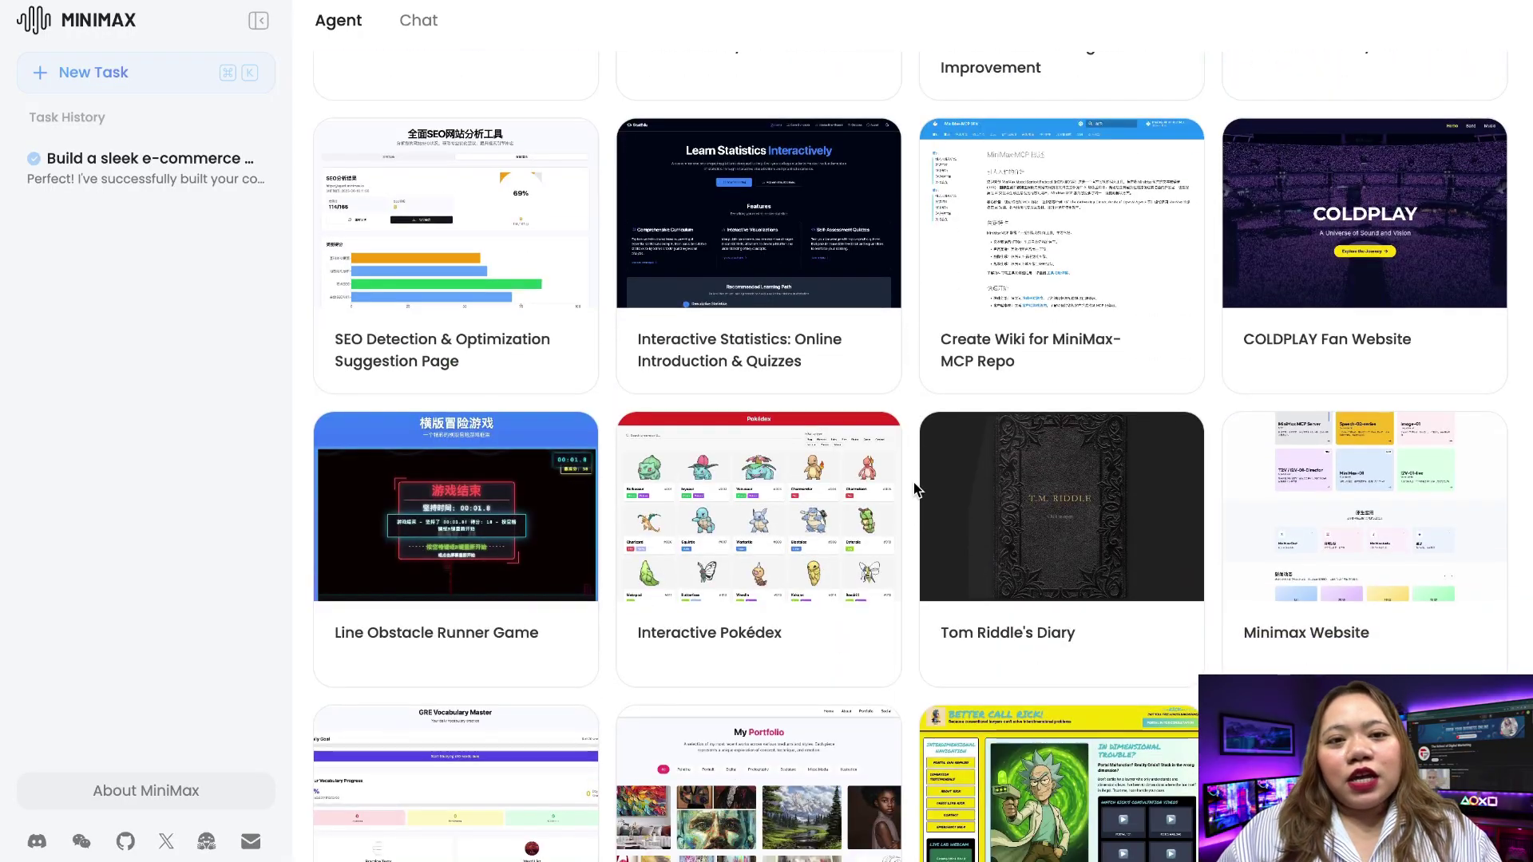
{"action": "scroll", "coordinate": [913, 481], "scroll_direction": "up", "scroll_amount": 11}
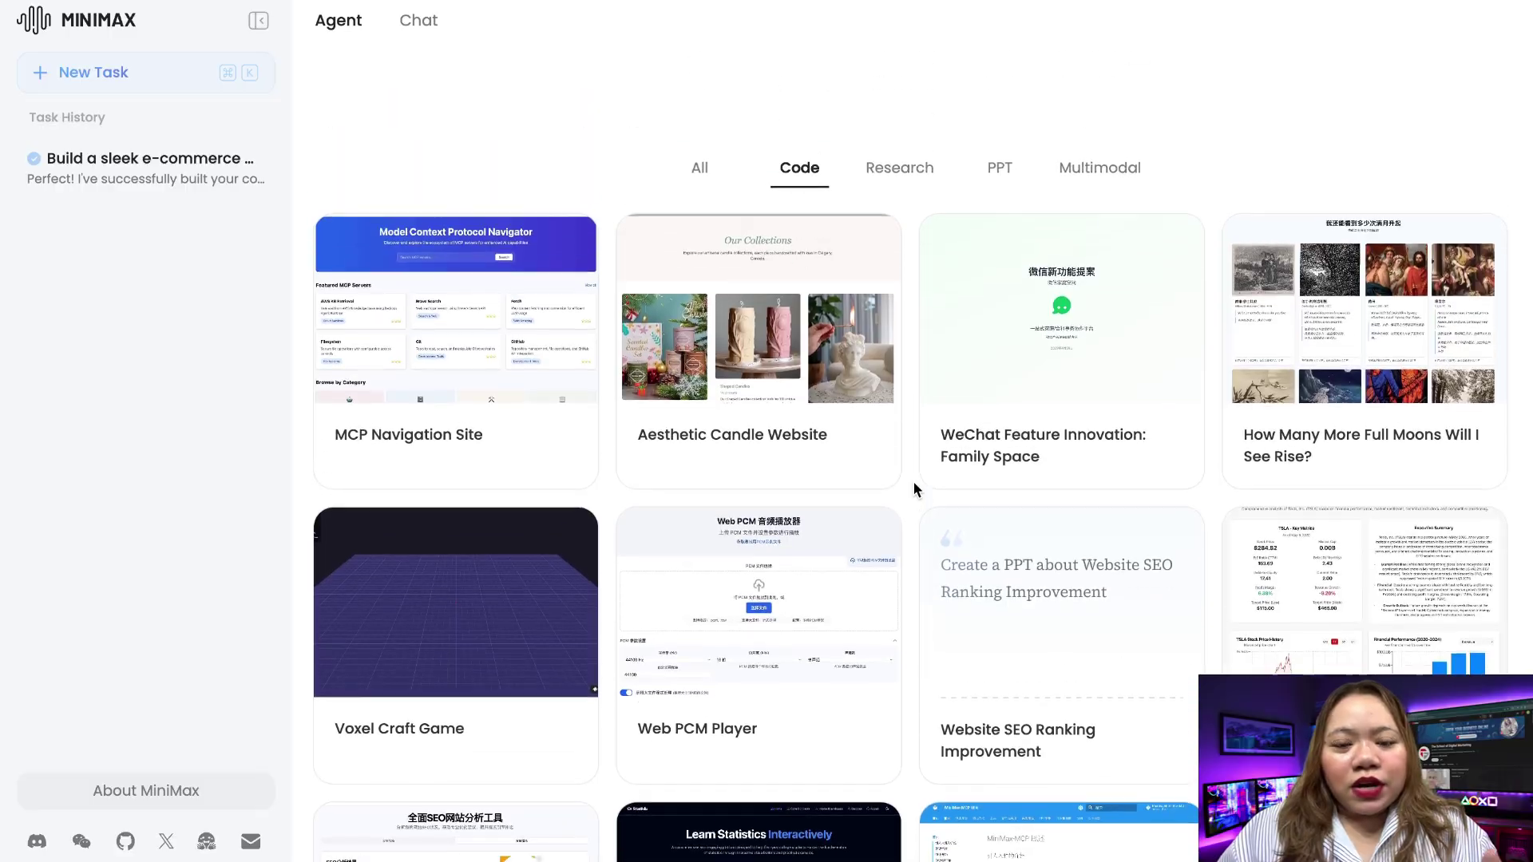
{"action": "left_click", "coordinate": [890, 359]}
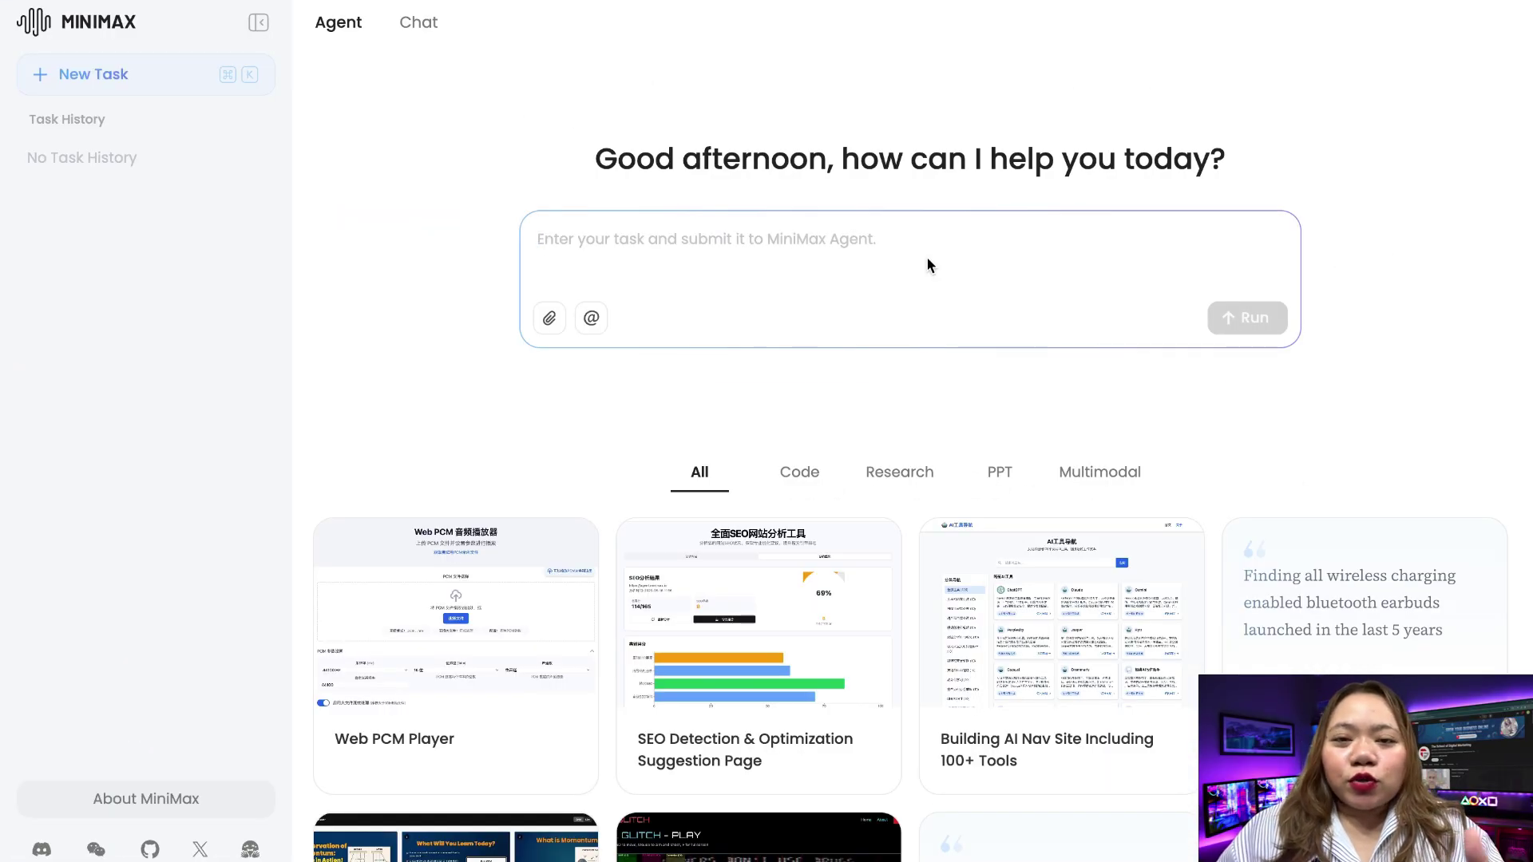
{"action": "key", "text": "super+v"}
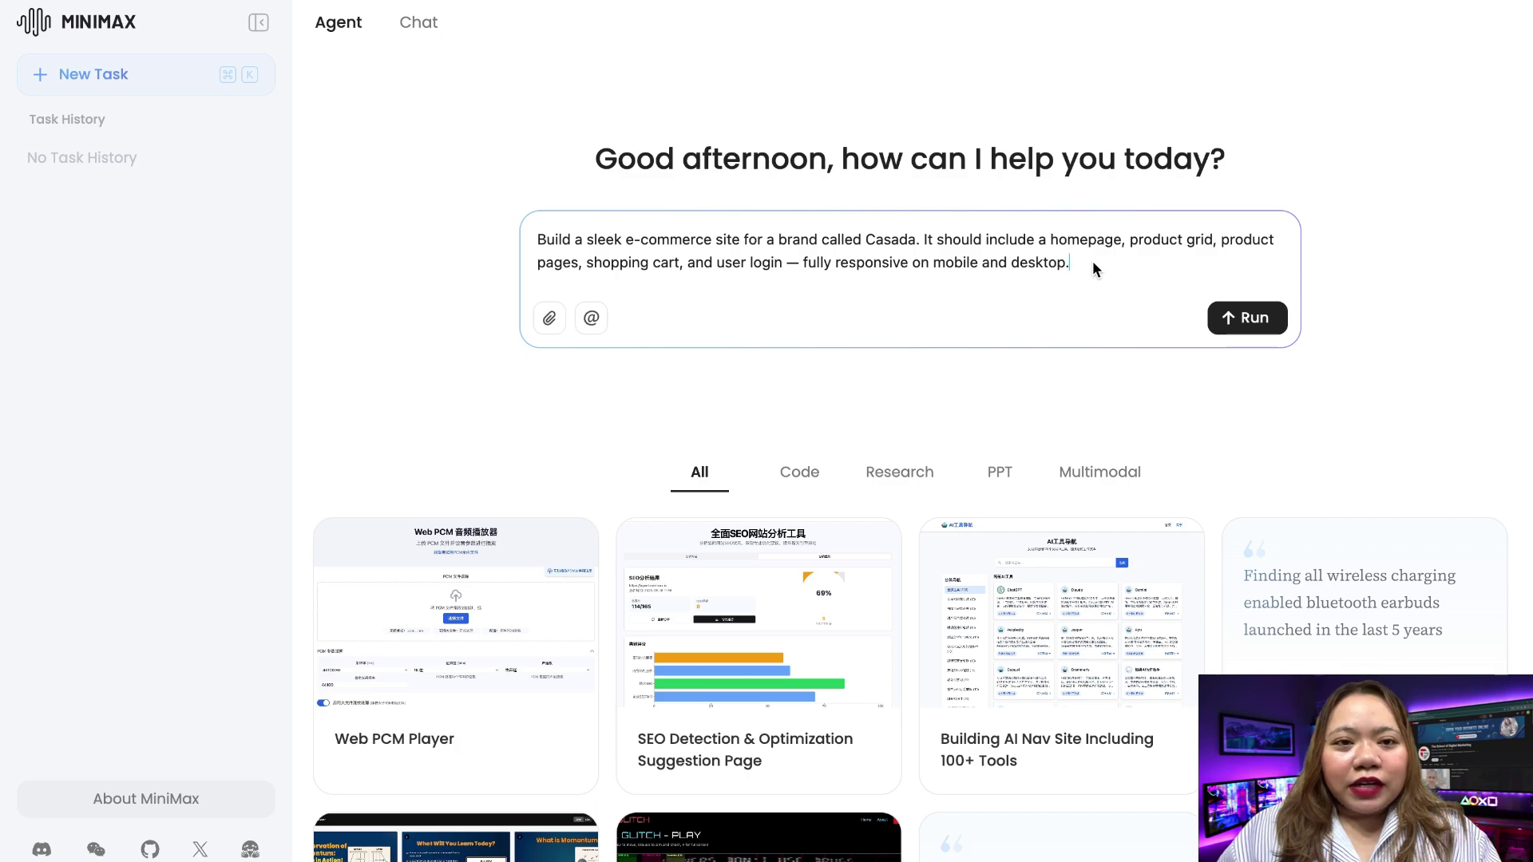
- Run the Casada e-commerce request so the agent drafts its todo.md build plan
{"action": "left_click", "coordinate": [1249, 318]}
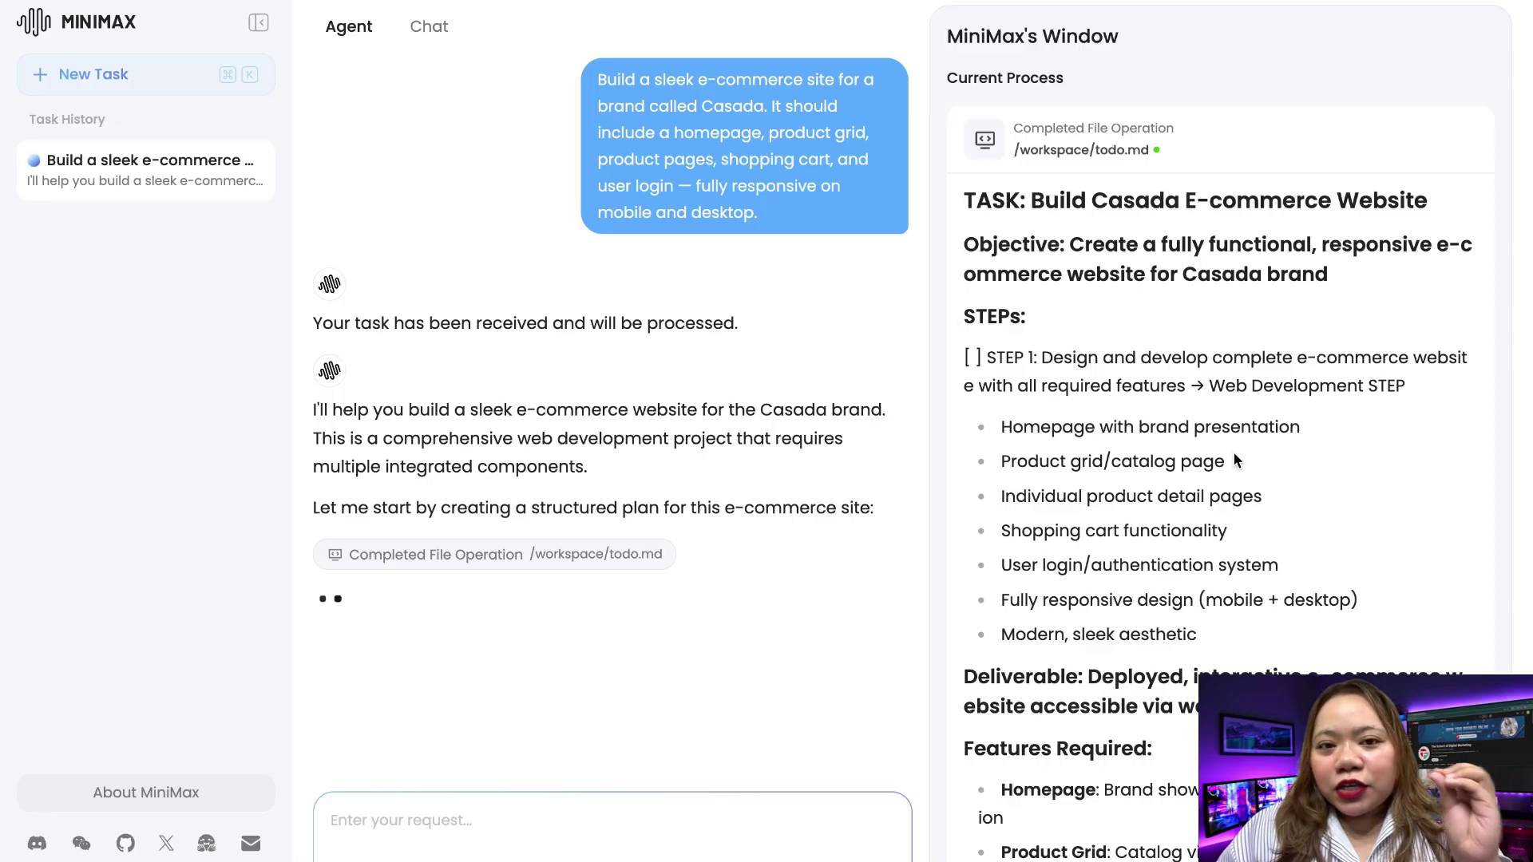
- Bring up the finished Casada site's 'Elevate Your Wellness Journey' homepage
{"action": "scroll", "coordinate": [1232, 452], "scroll_direction": "down", "scroll_amount": 2}
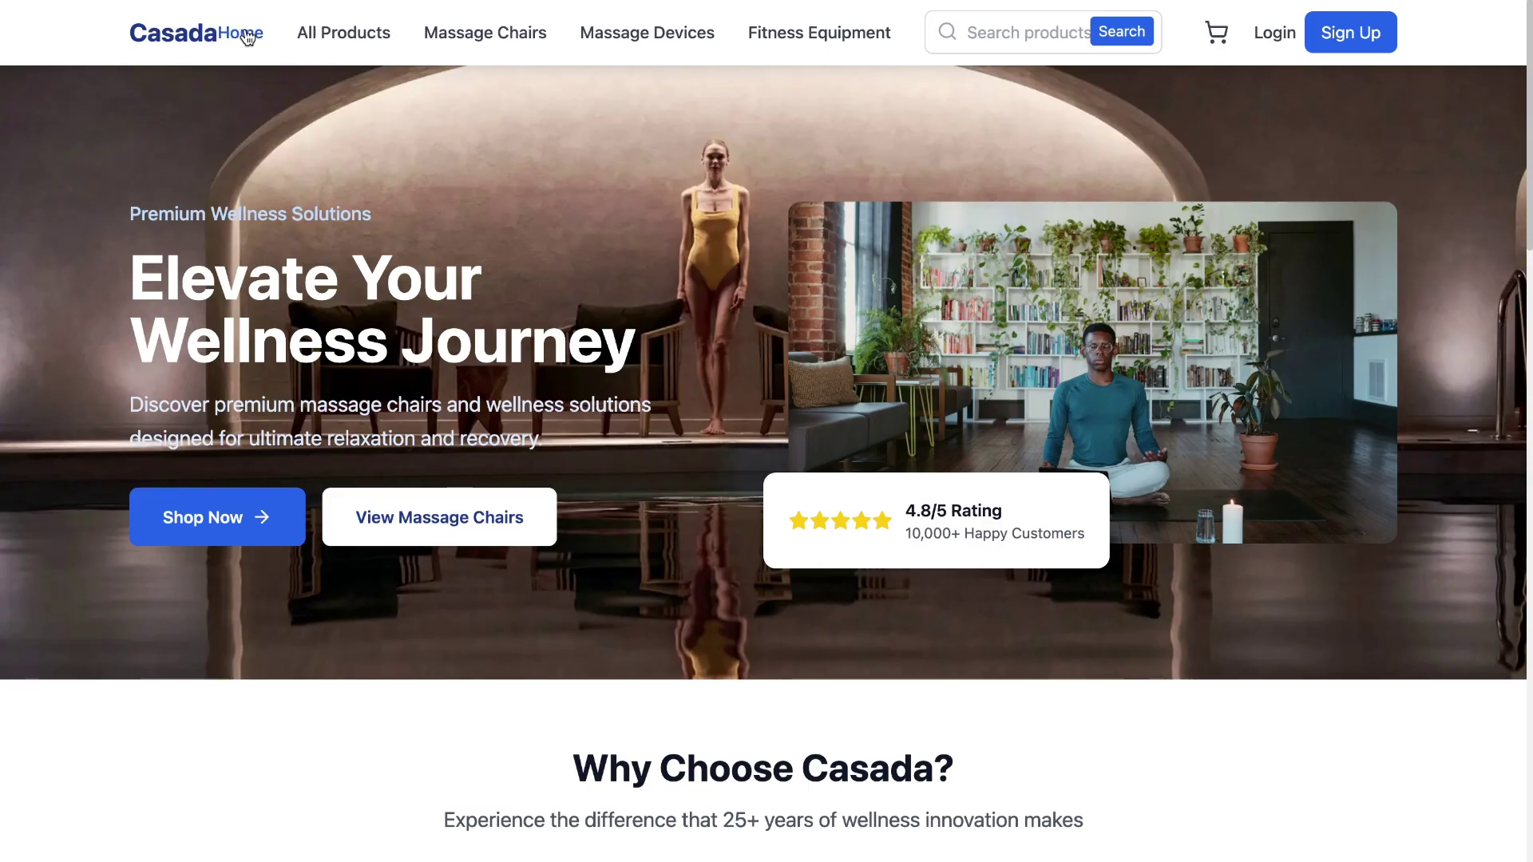
{"action": "left_click", "coordinate": [356, 46]}
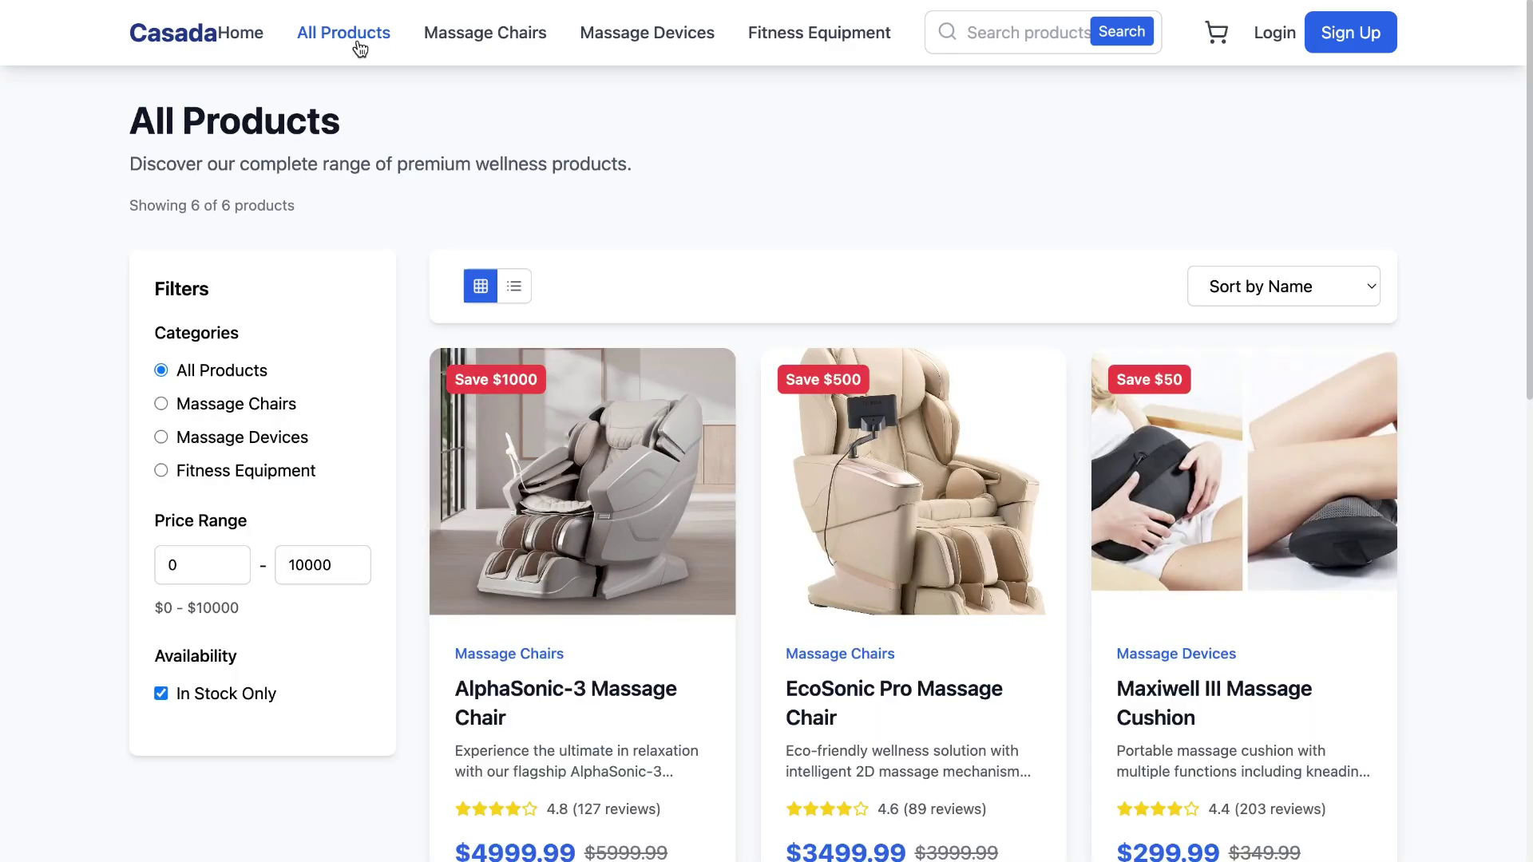
{"action": "left_click", "coordinate": [496, 38]}
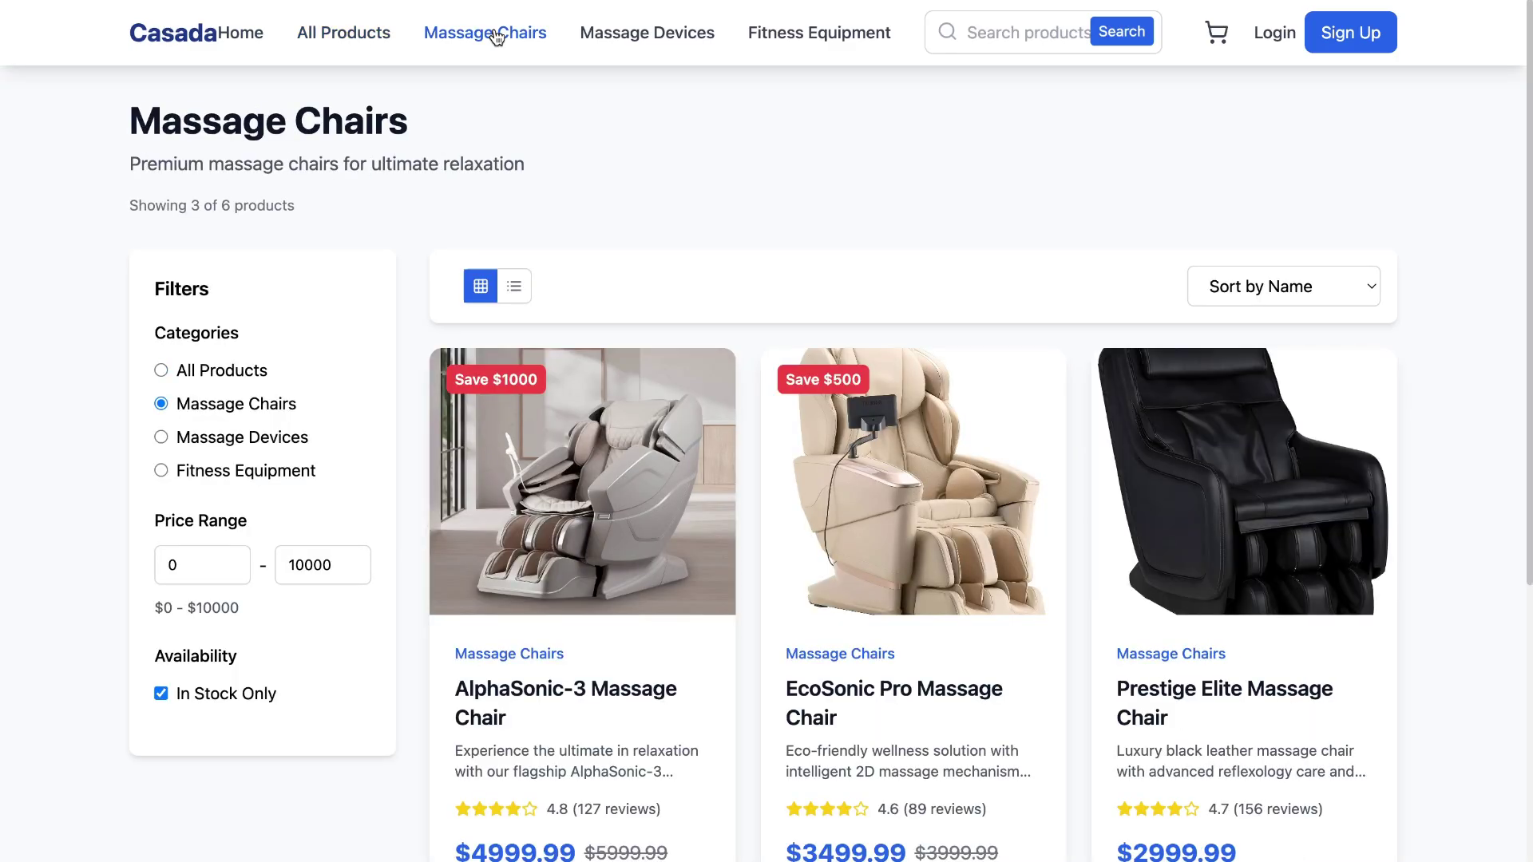
{"action": "left_click", "coordinate": [645, 36]}
{"action": "left_click", "coordinate": [830, 41]}
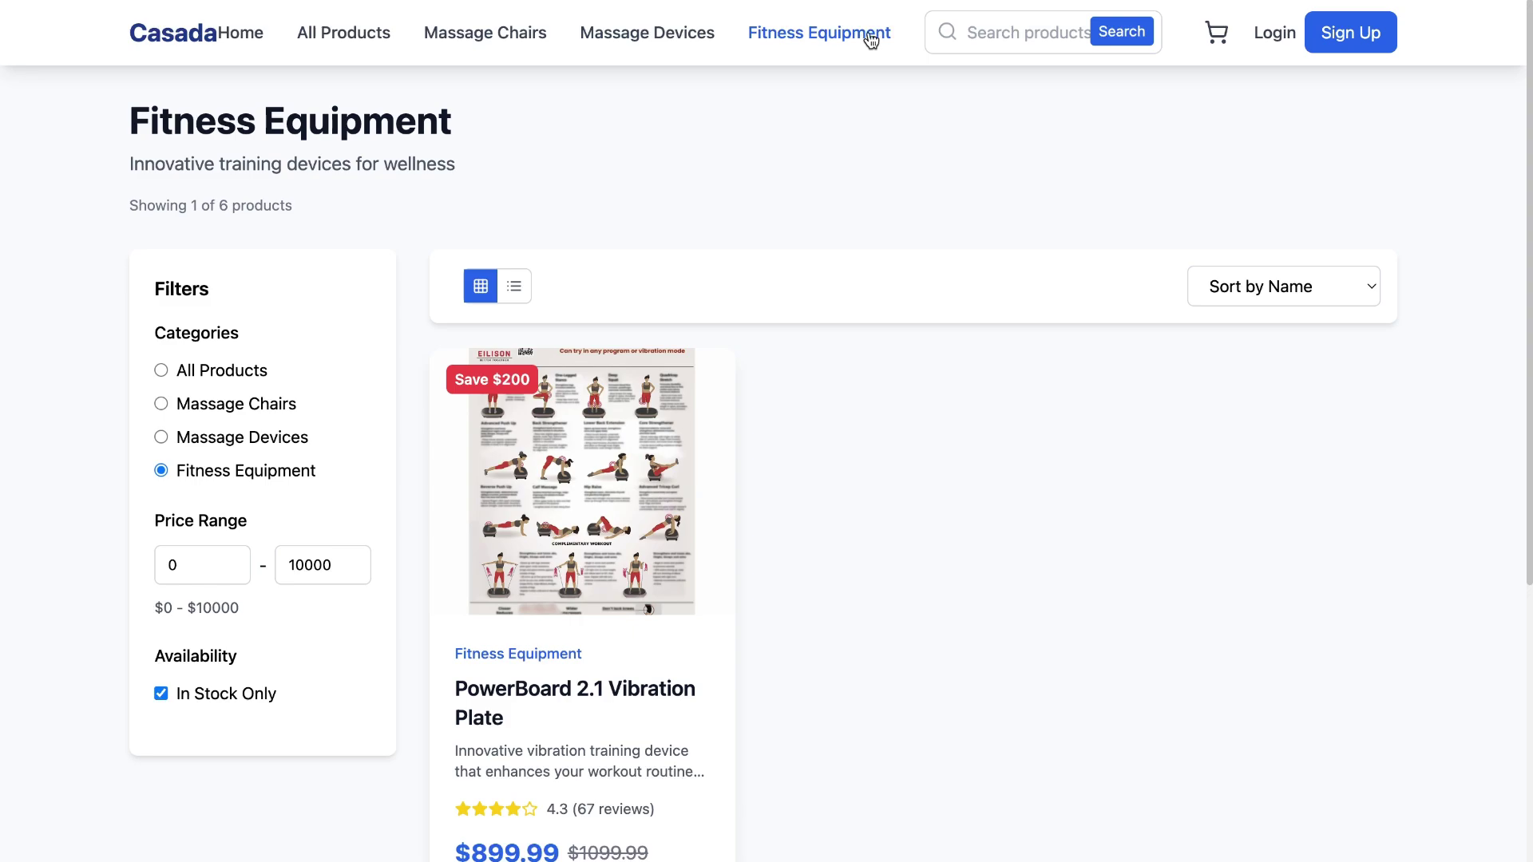
{"action": "left_click", "coordinate": [1006, 32]}
{"action": "type", "text": "powerboard"}
{"action": "key", "text": "Return"}
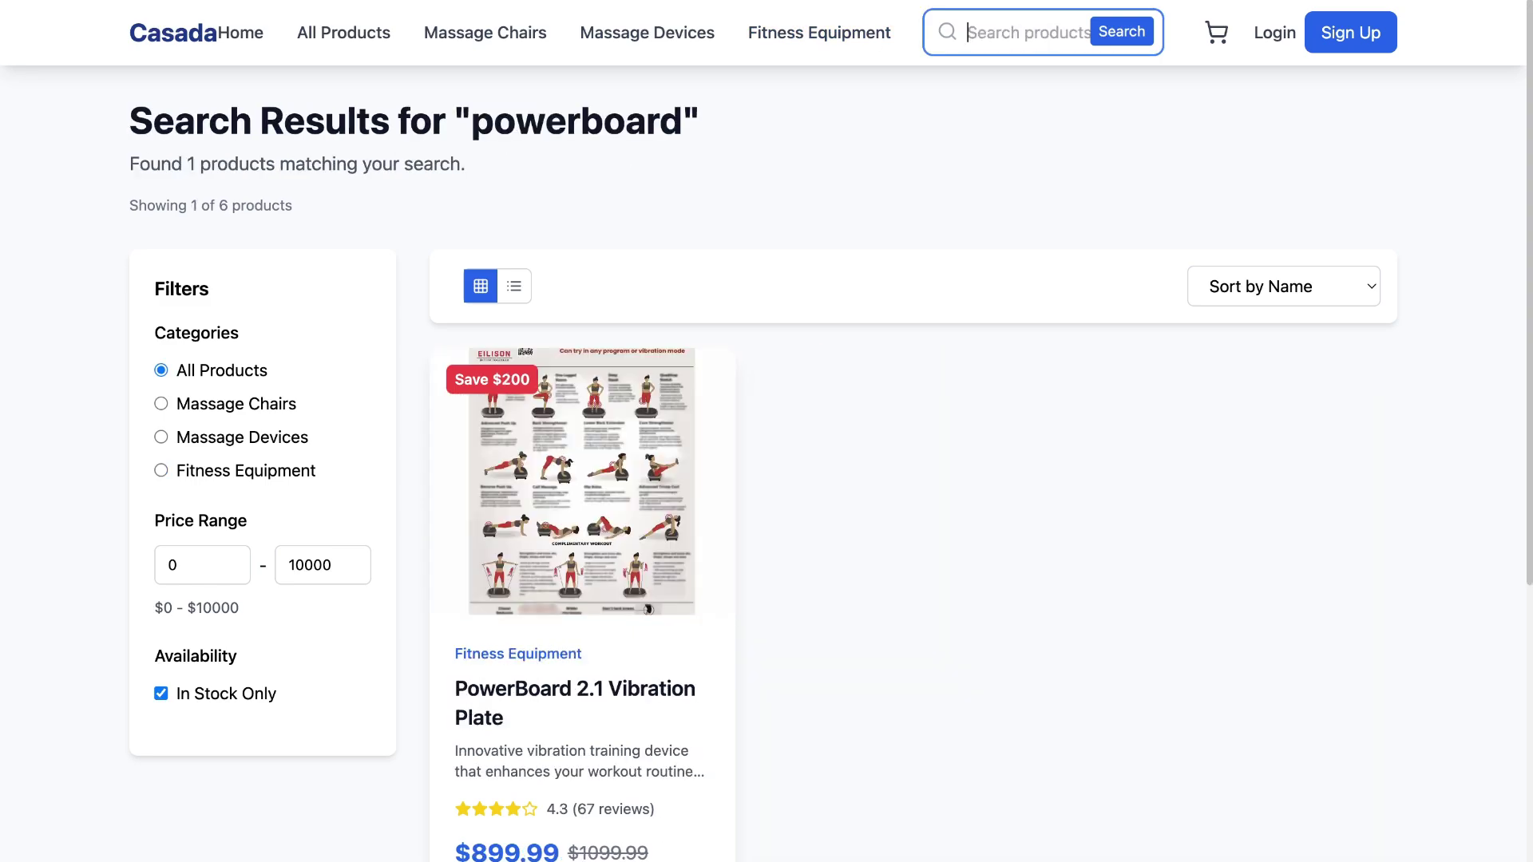
{"action": "left_click", "coordinate": [1216, 33]}
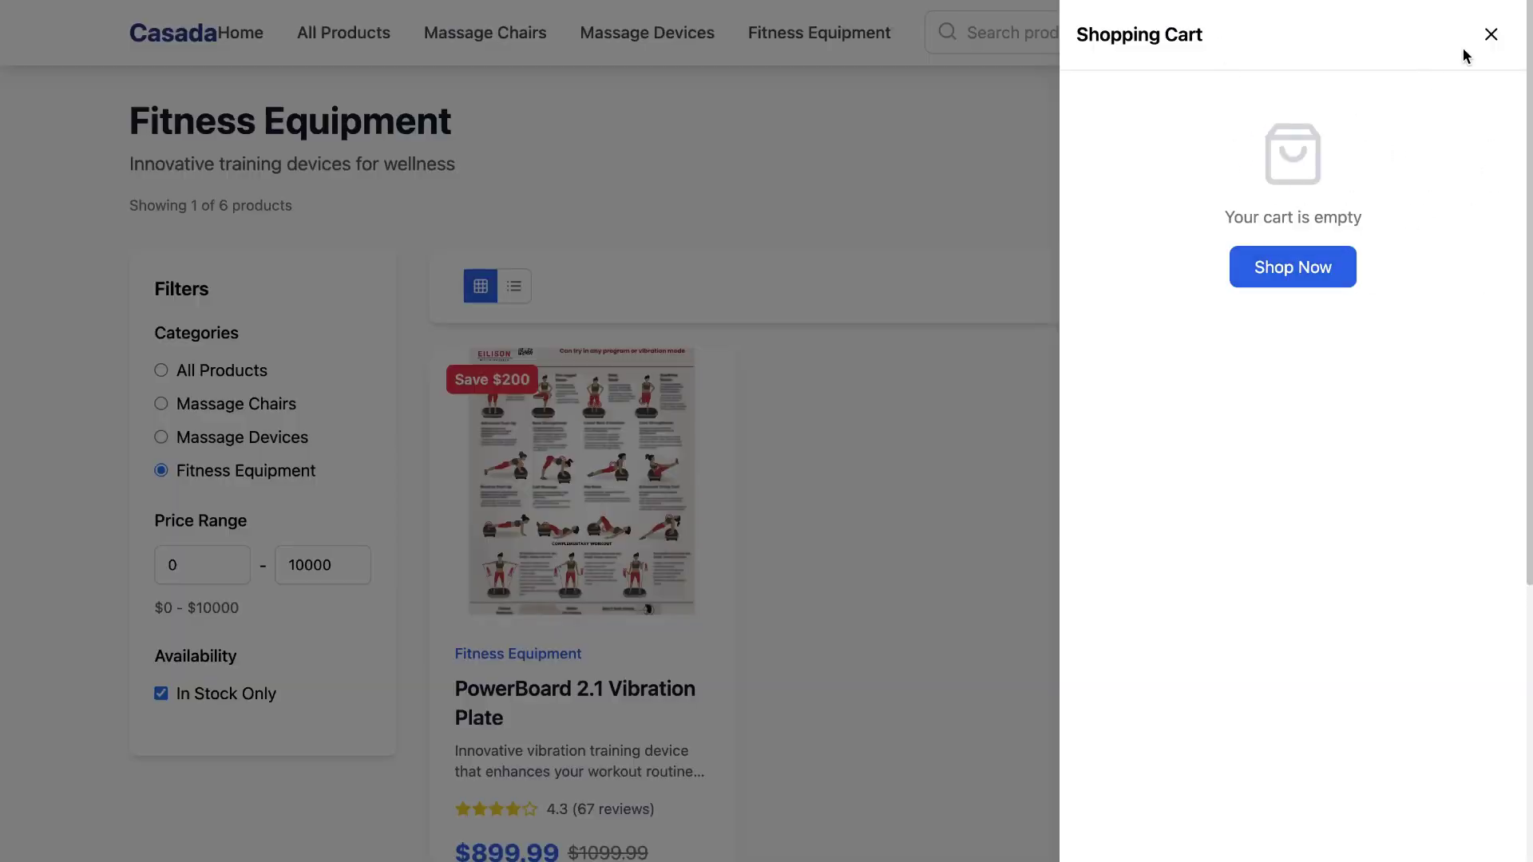
{"action": "left_click", "coordinate": [1490, 35]}
{"action": "left_click", "coordinate": [1274, 32]}
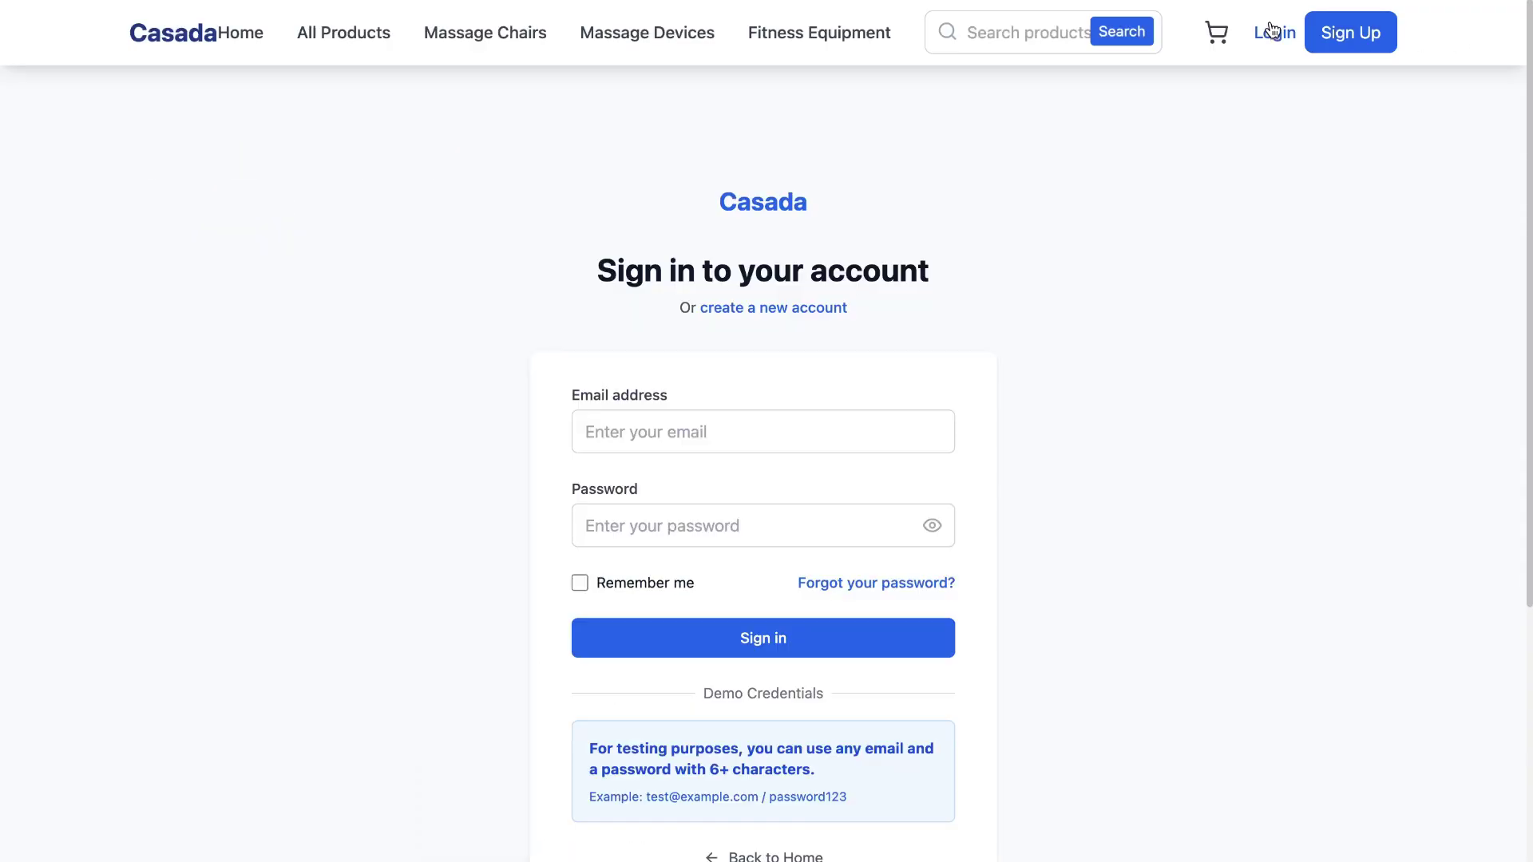
{"action": "left_click", "coordinate": [1342, 59]}
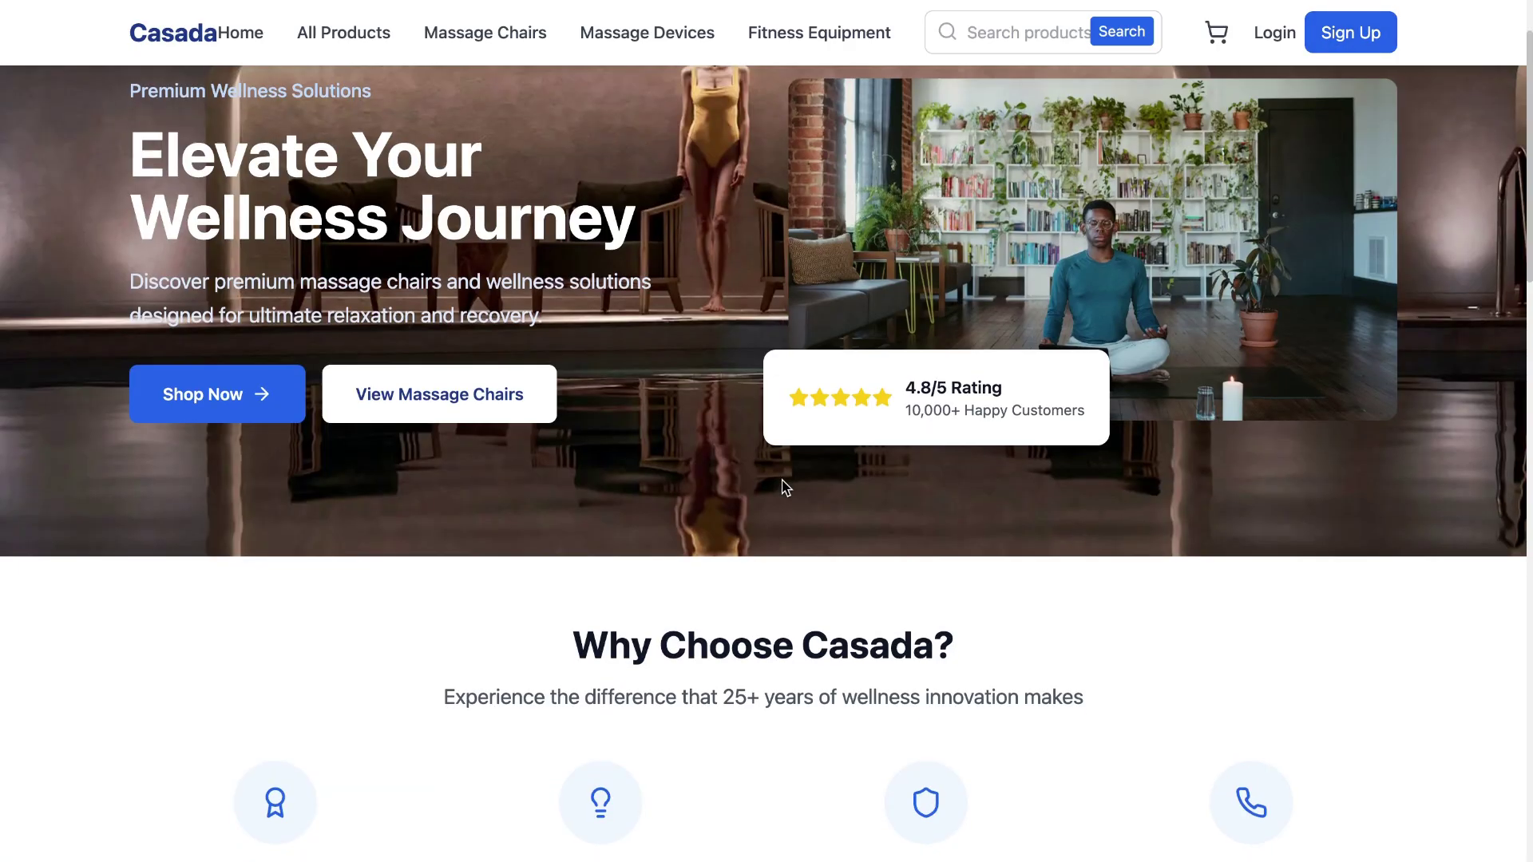
- Scroll past Featured Products and Our Wellness Mission to the Shop Now banner and footer
{"action": "scroll", "coordinate": [782, 478], "scroll_direction": "down", "scroll_amount": 5}
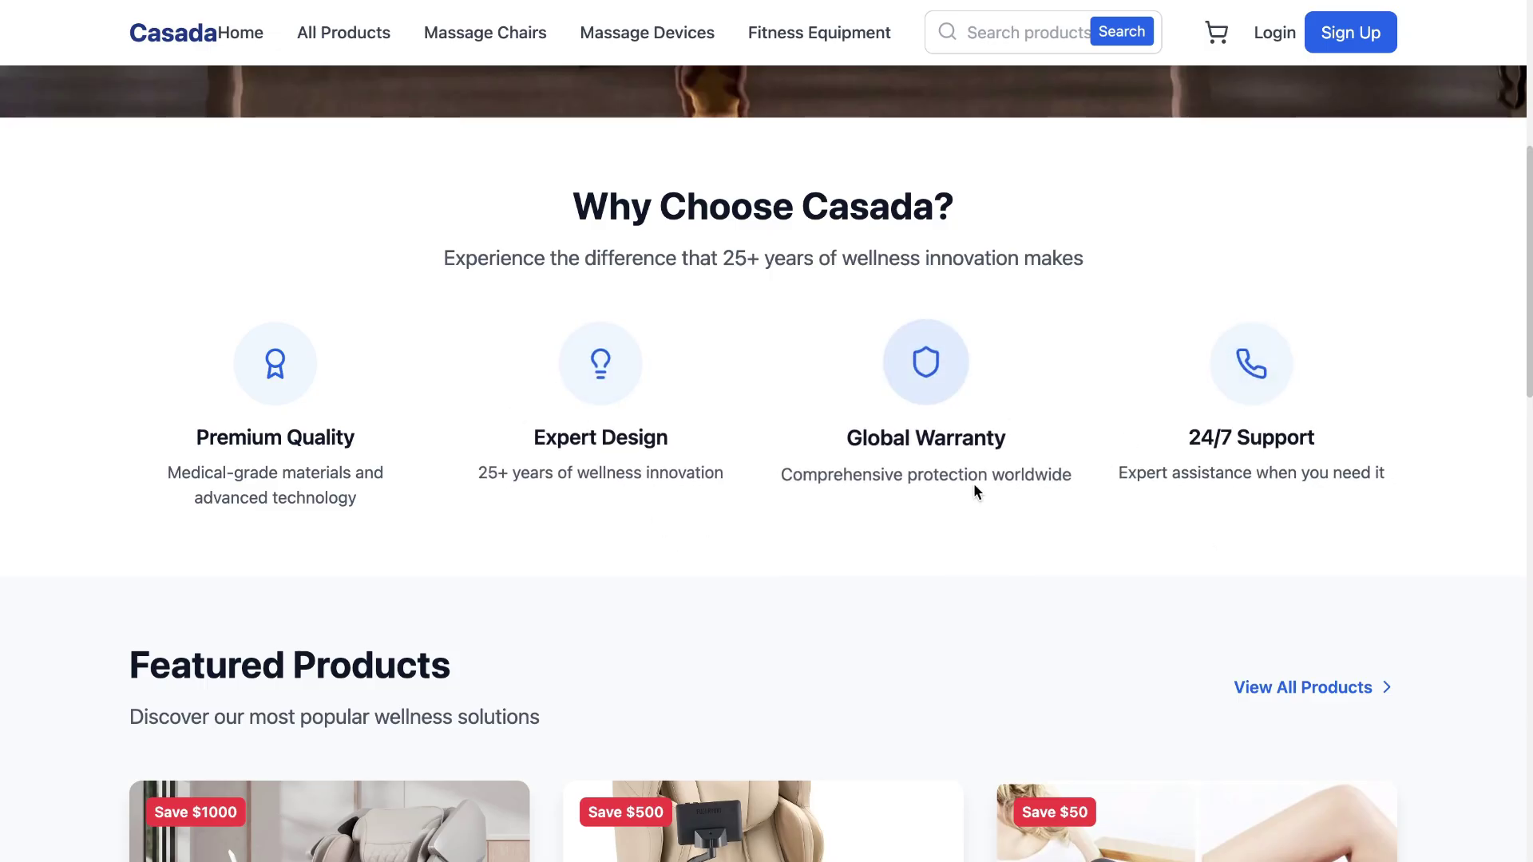
{"action": "scroll", "coordinate": [1125, 441], "scroll_direction": "down", "scroll_amount": 12}
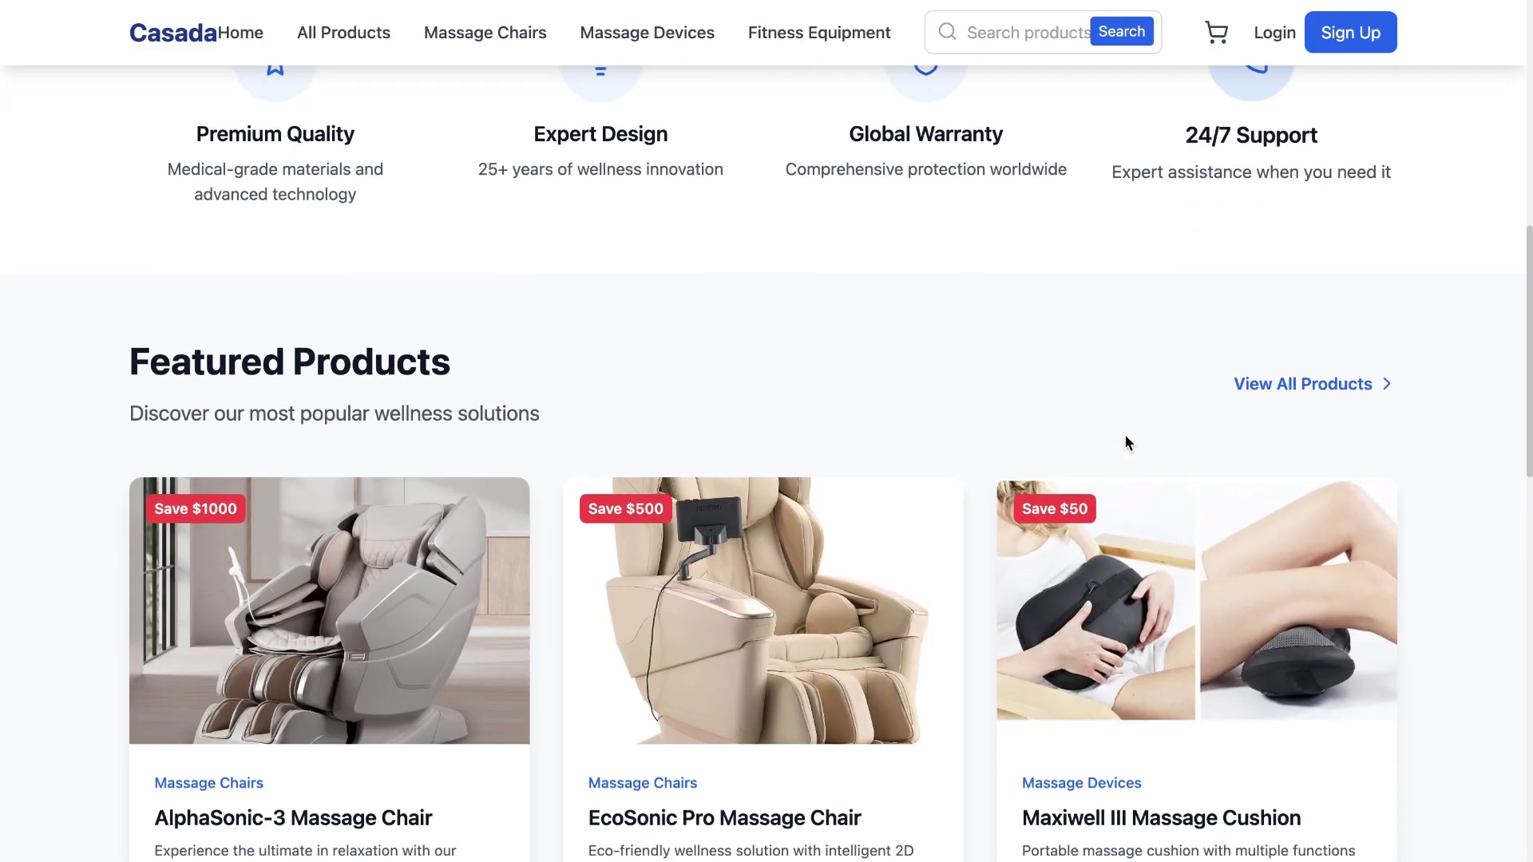
{"action": "scroll", "coordinate": [1125, 363], "scroll_direction": "down", "scroll_amount": 9}
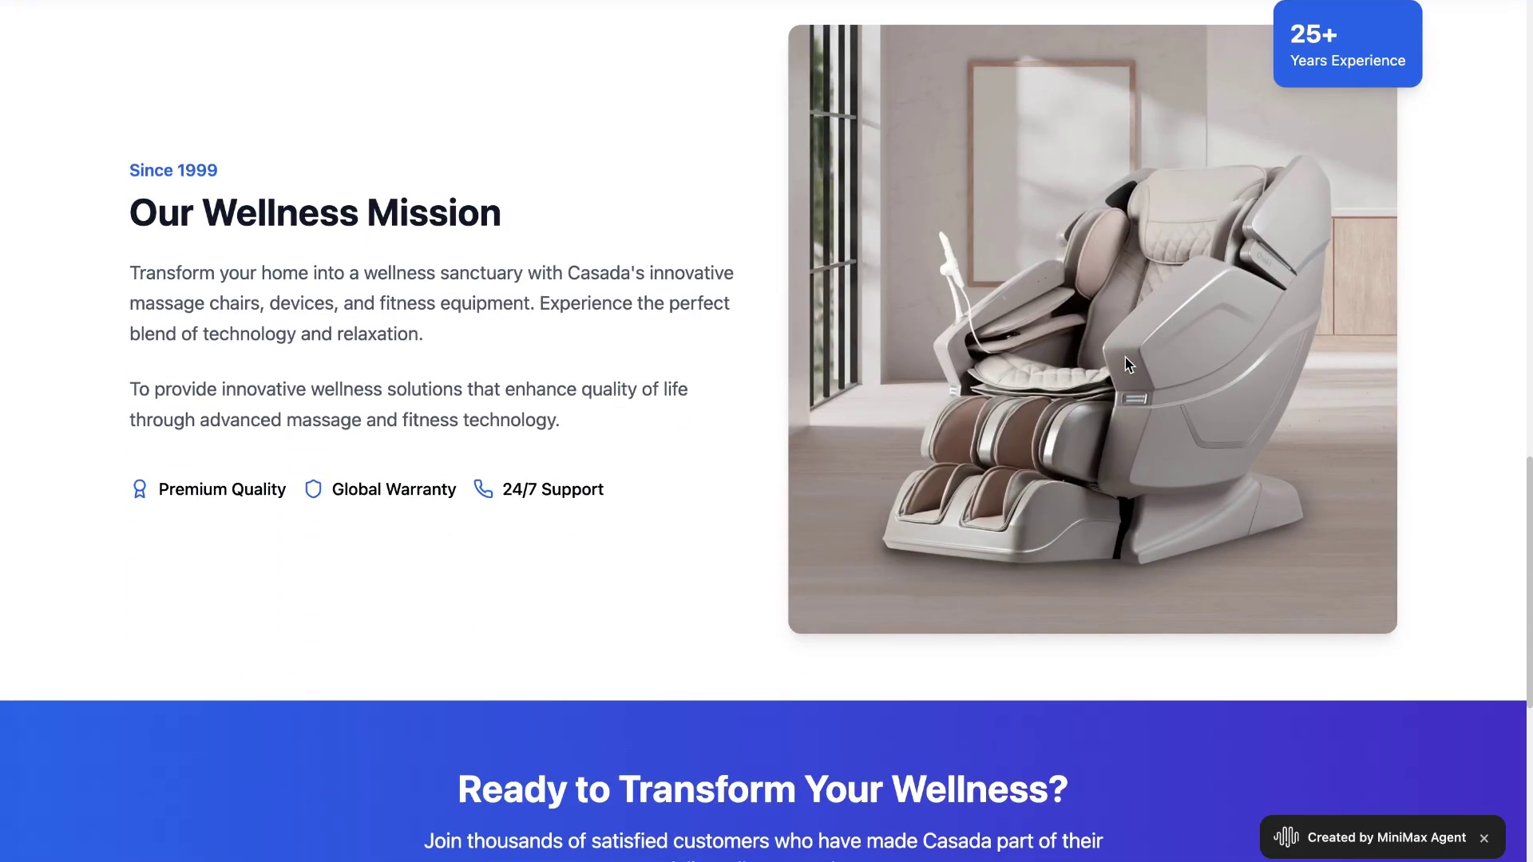
{"action": "scroll", "coordinate": [1126, 363], "scroll_direction": "down", "scroll_amount": 6}
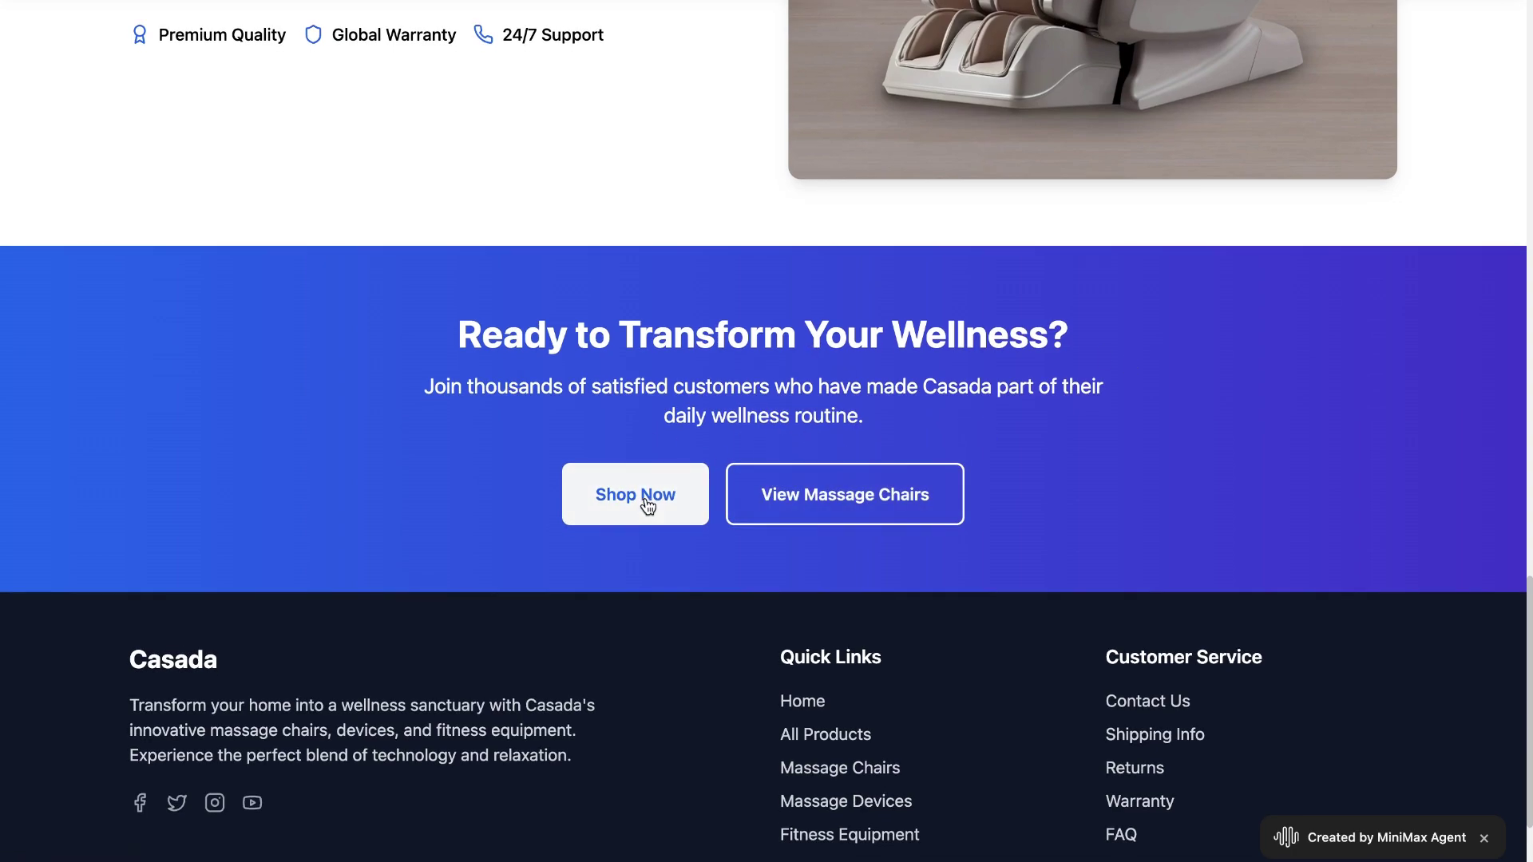
- Open the Casada All Products page and browse down to its footer
{"action": "left_click", "coordinate": [647, 506]}
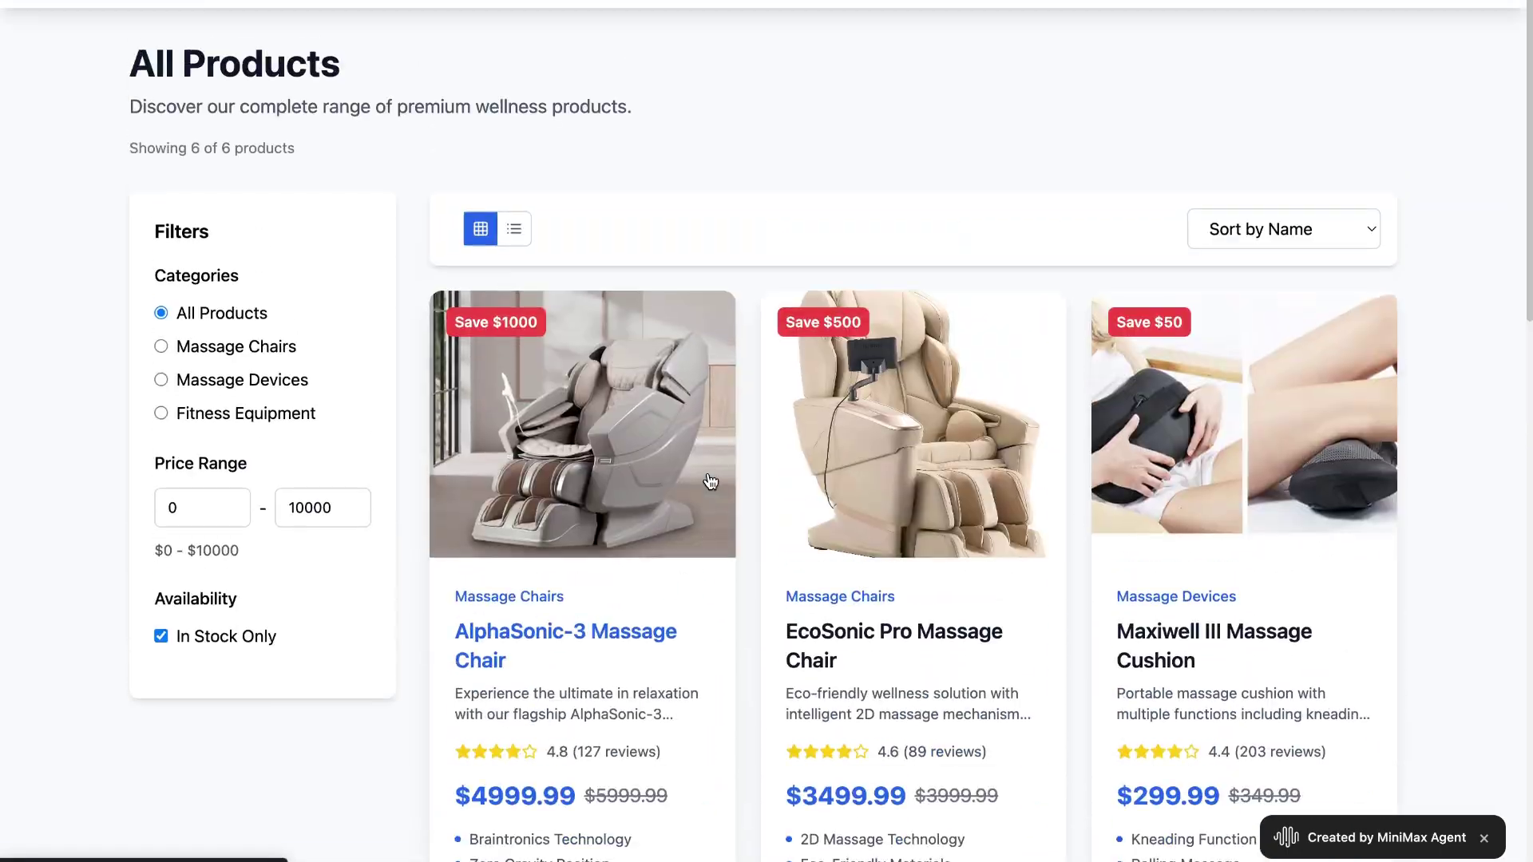
{"action": "scroll", "coordinate": [711, 481], "scroll_direction": "down", "scroll_amount": 5}
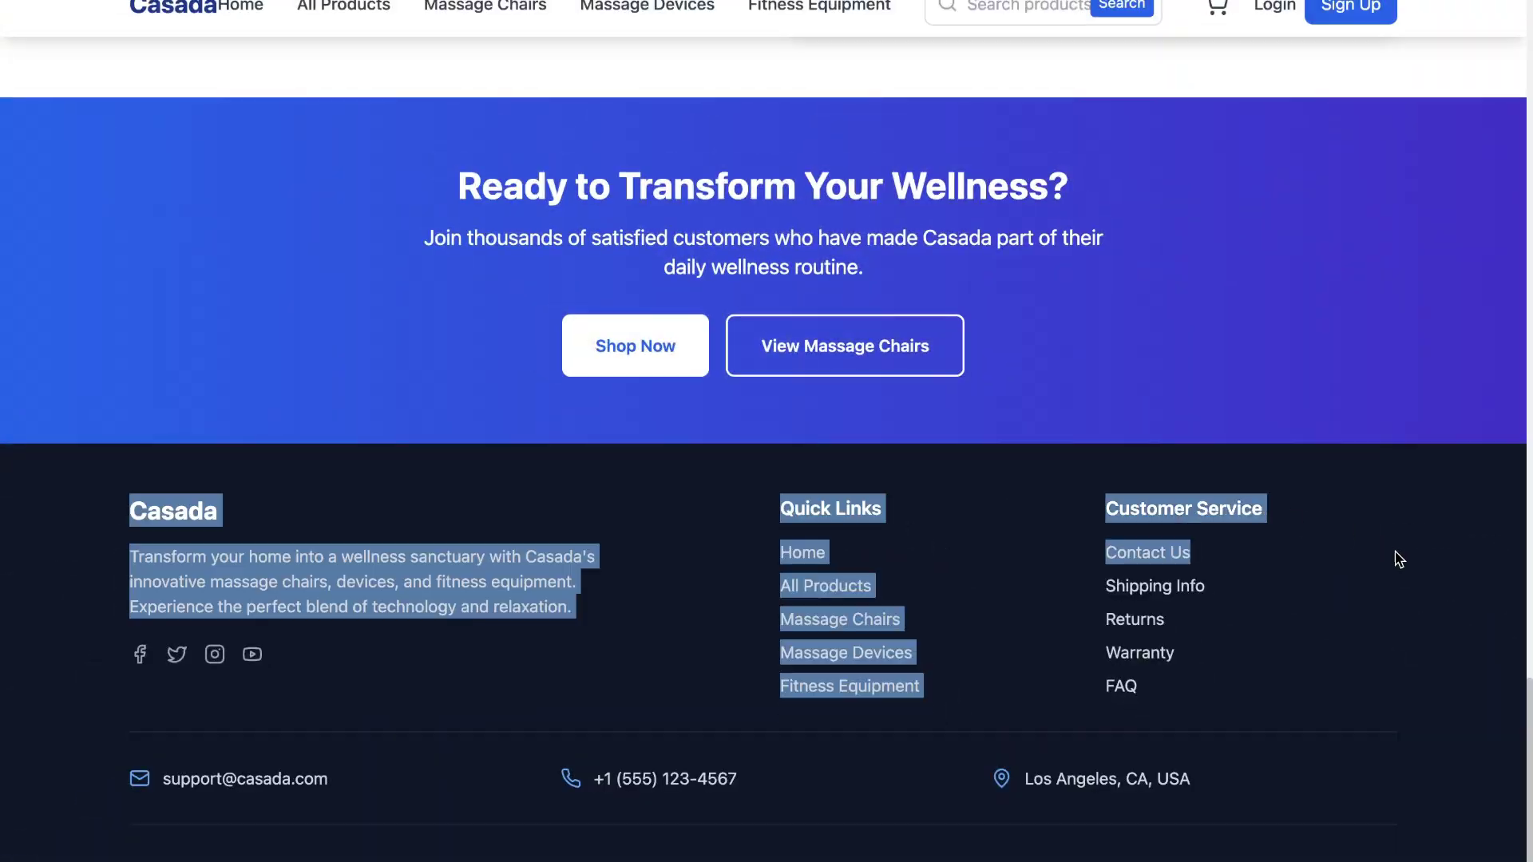
{"action": "left_click_drag", "start_coordinate": [1398, 558], "coordinate": [1437, 667]}
{"action": "left_click", "coordinate": [1415, 691]}
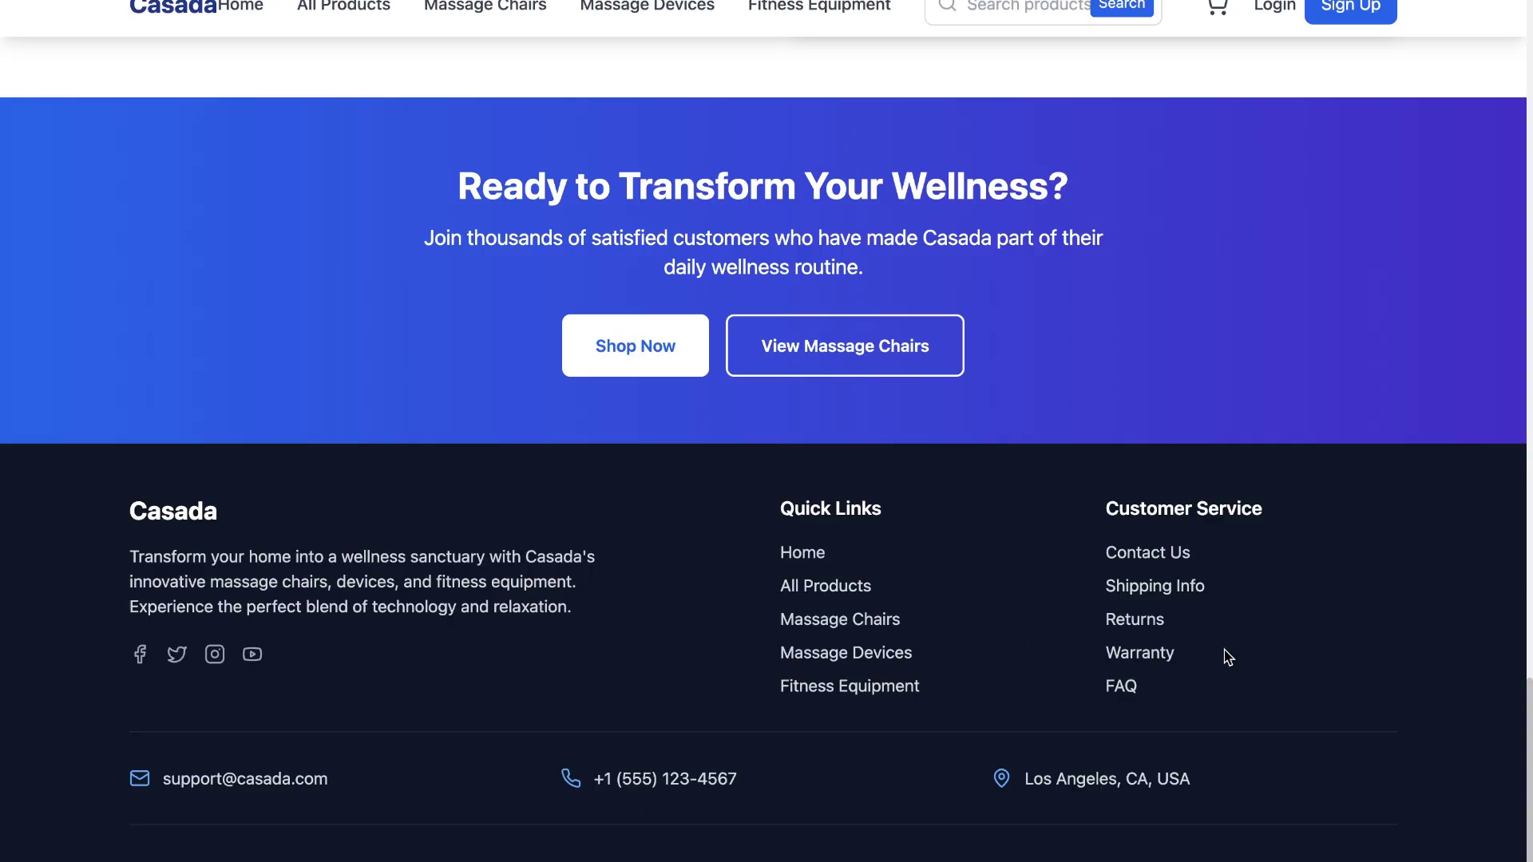
{"action": "scroll", "coordinate": [1012, 642], "scroll_direction": "up", "scroll_amount": 15}
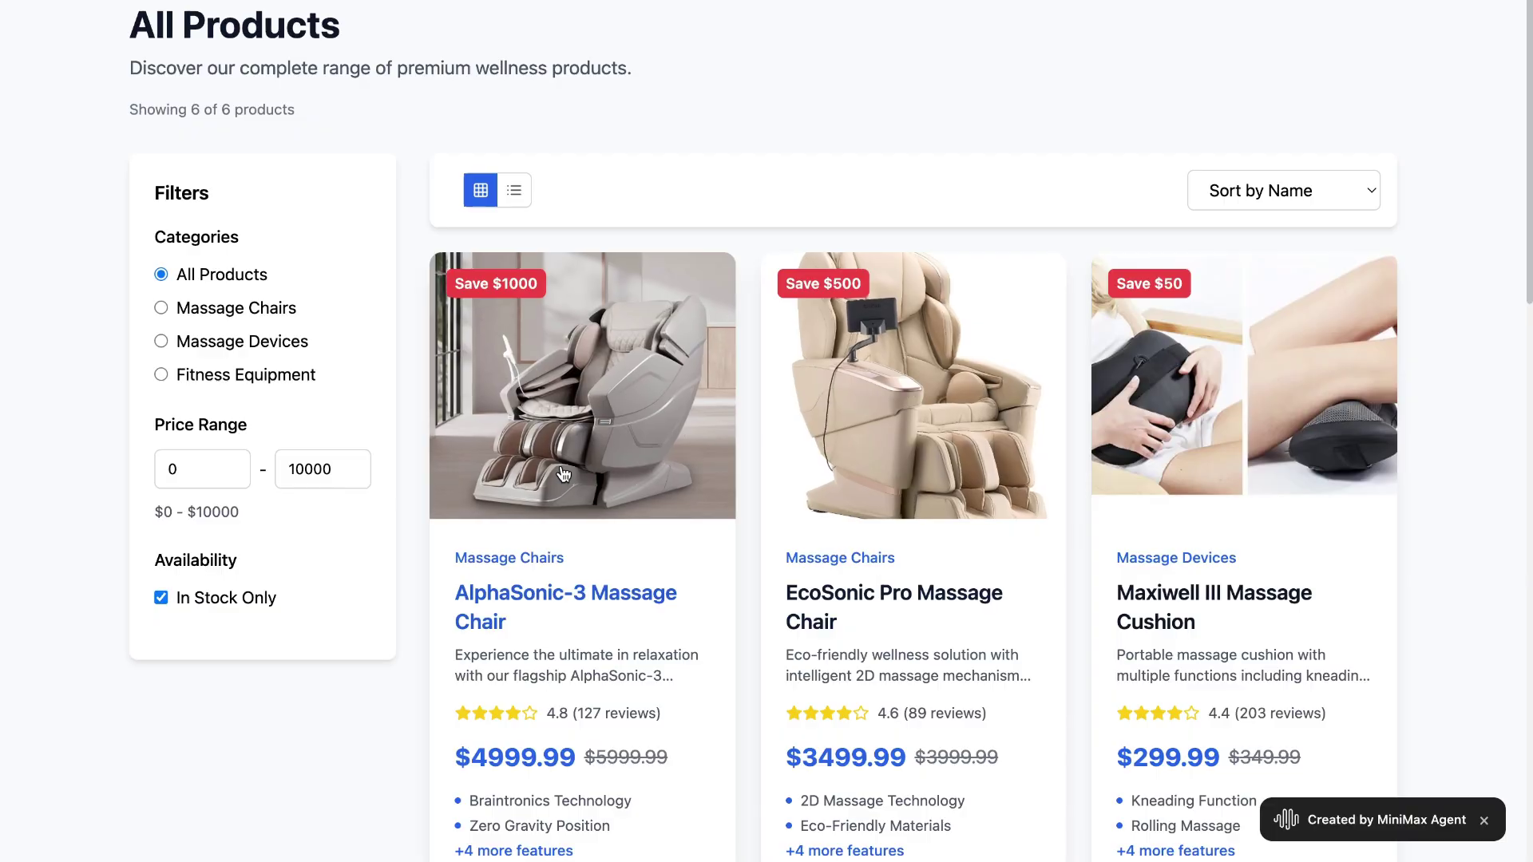
- View the AlphaSonic-3 Massage Chair product page
{"action": "left_click", "coordinate": [677, 492]}
{"action": "scroll", "coordinate": [1084, 441], "scroll_direction": "down", "scroll_amount": 15}
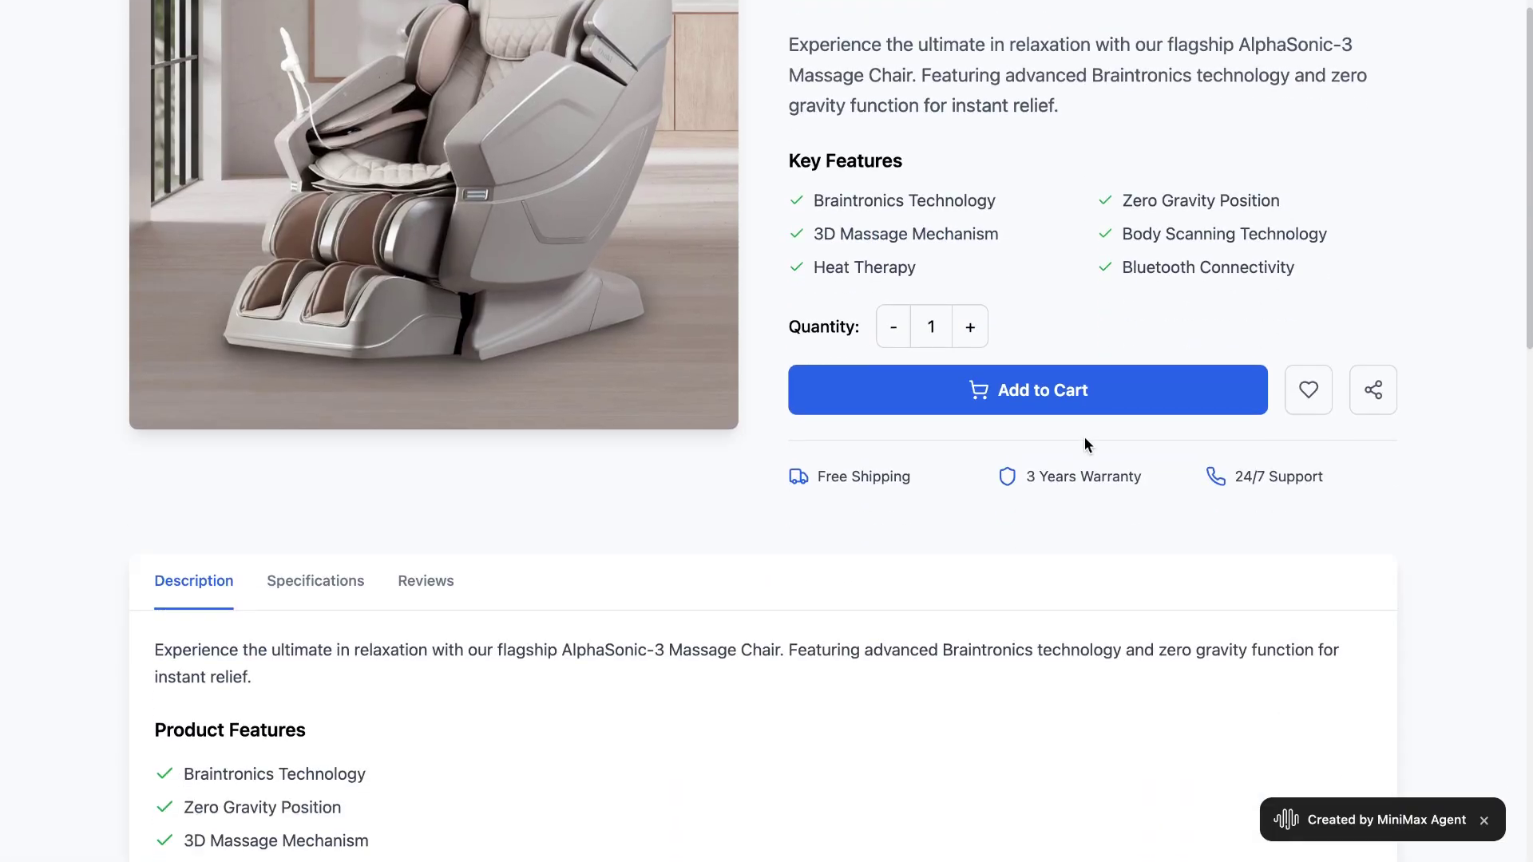
{"action": "scroll", "coordinate": [1084, 443], "scroll_direction": "down", "scroll_amount": 3}
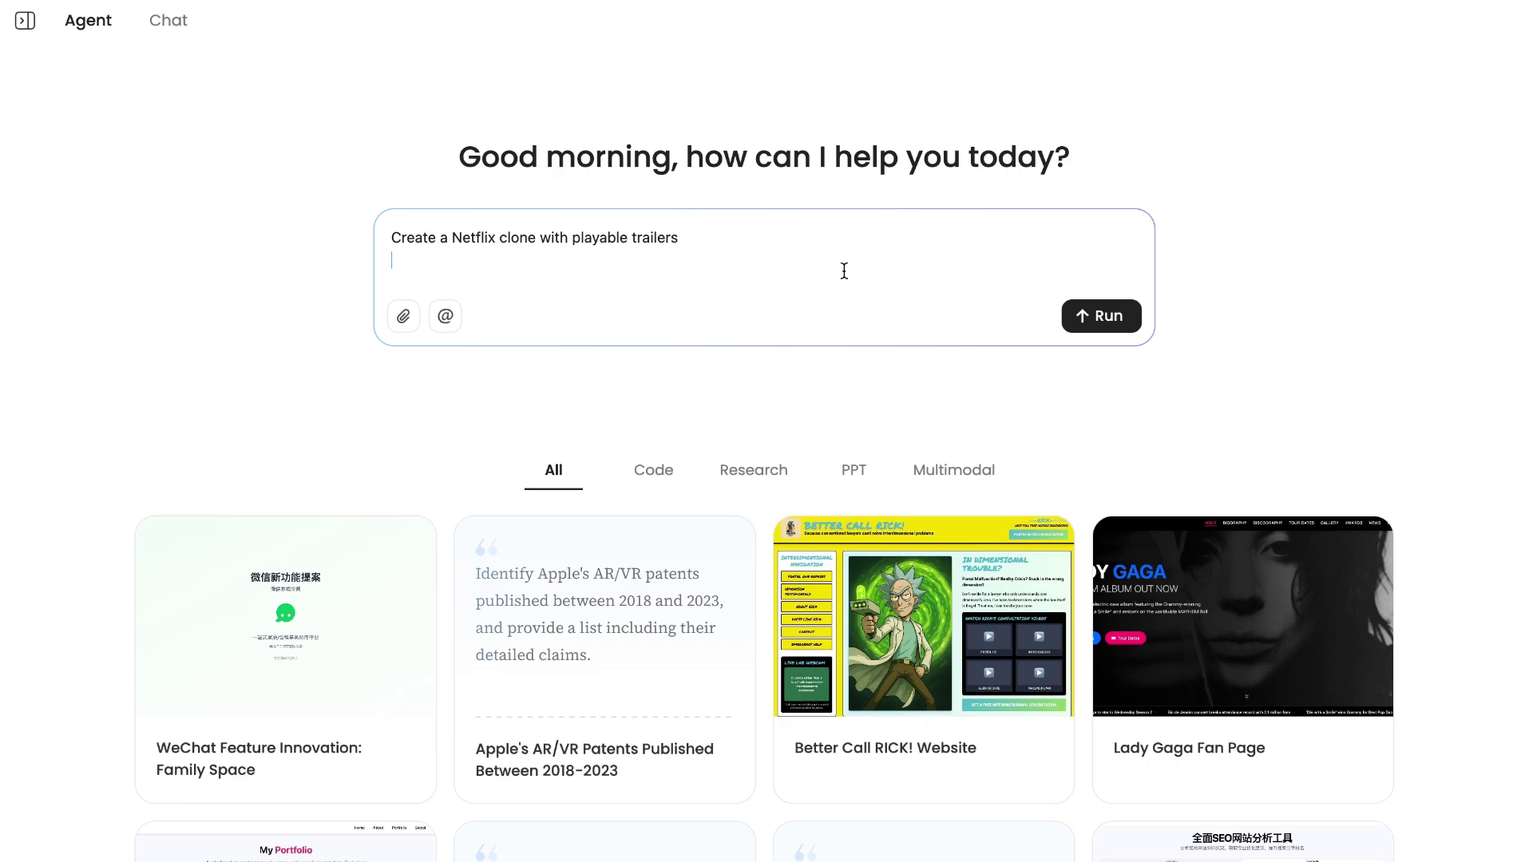
- Submit the 'Create a Netflix clone with playable trailers' request and view the generated site
{"action": "left_click", "coordinate": [1131, 330]}
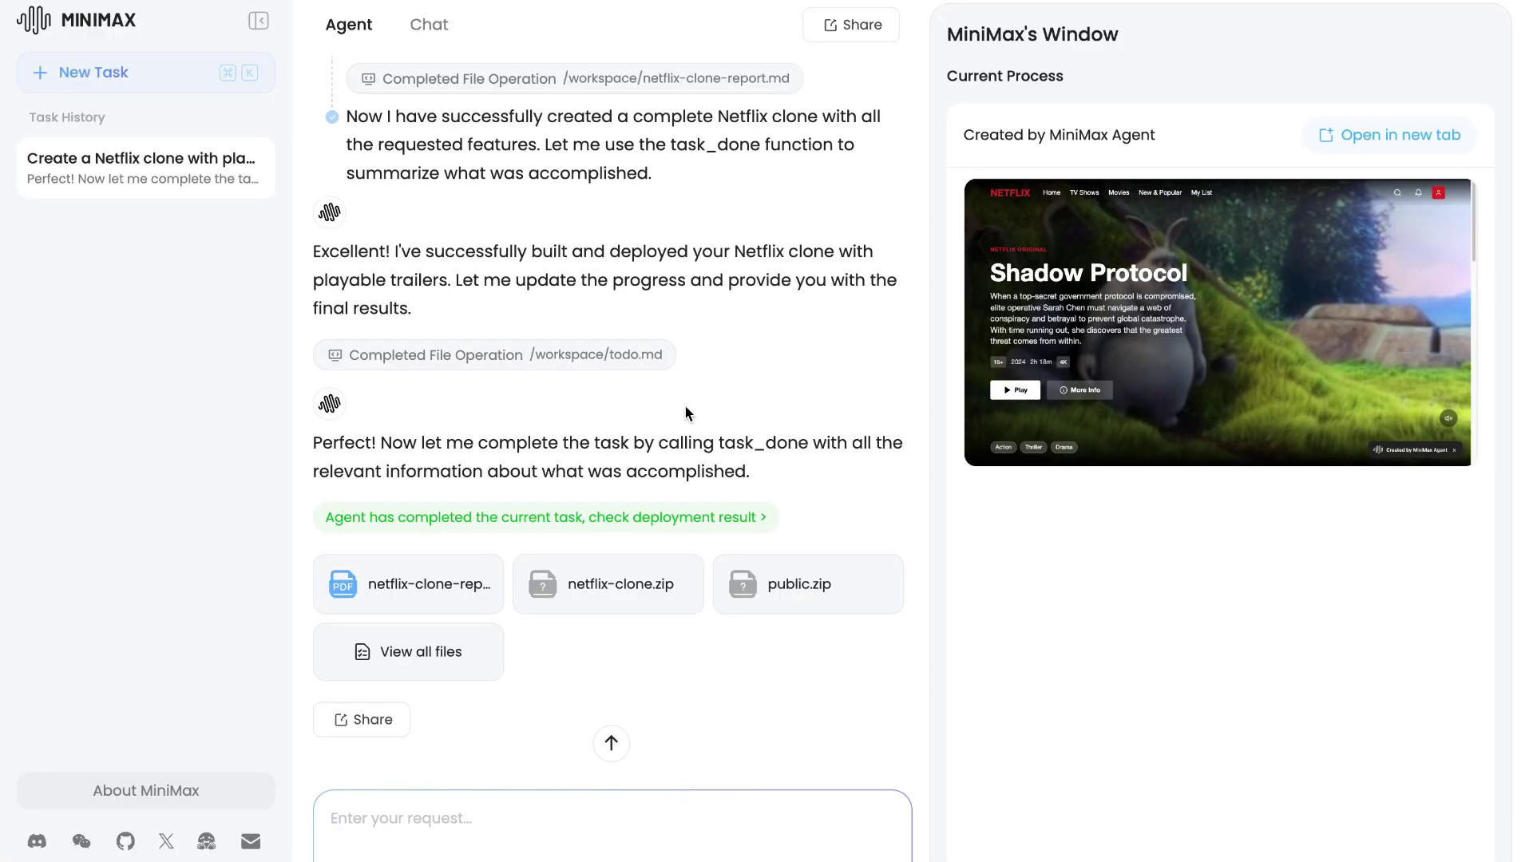
{"action": "scroll", "coordinate": [704, 447], "scroll_direction": "up", "scroll_amount": 15}
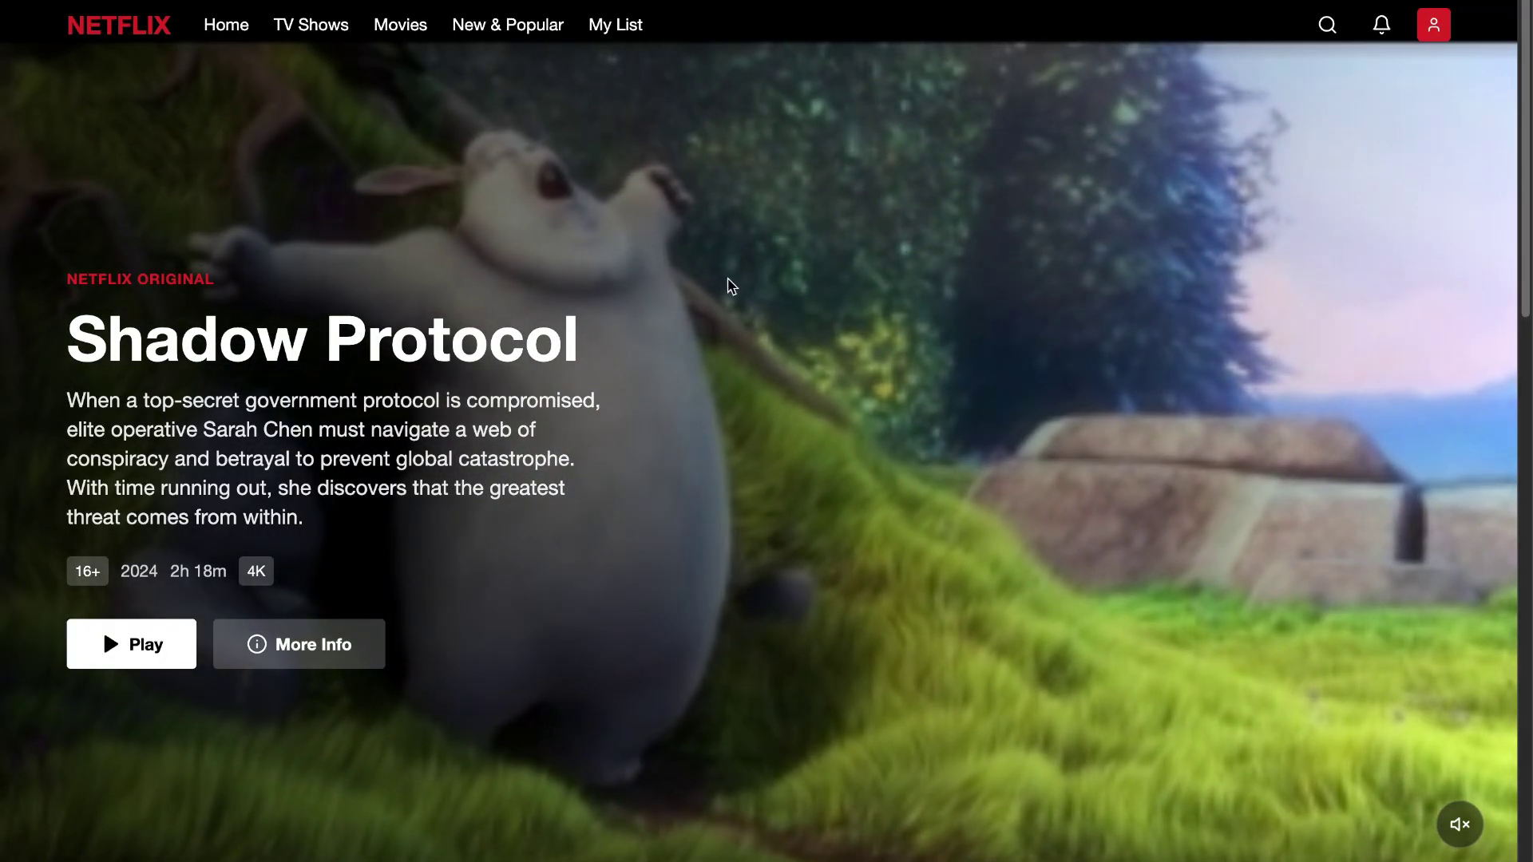
- Browse the Netflix clone's Trending Now and Popular on Netflix rows
{"action": "scroll", "coordinate": [802, 804], "scroll_direction": "down", "scroll_amount": 1}
{"action": "scroll", "coordinate": [802, 803], "scroll_direction": "down", "scroll_amount": 10}
{"action": "scroll", "coordinate": [803, 804], "scroll_direction": "up", "scroll_amount": 3}
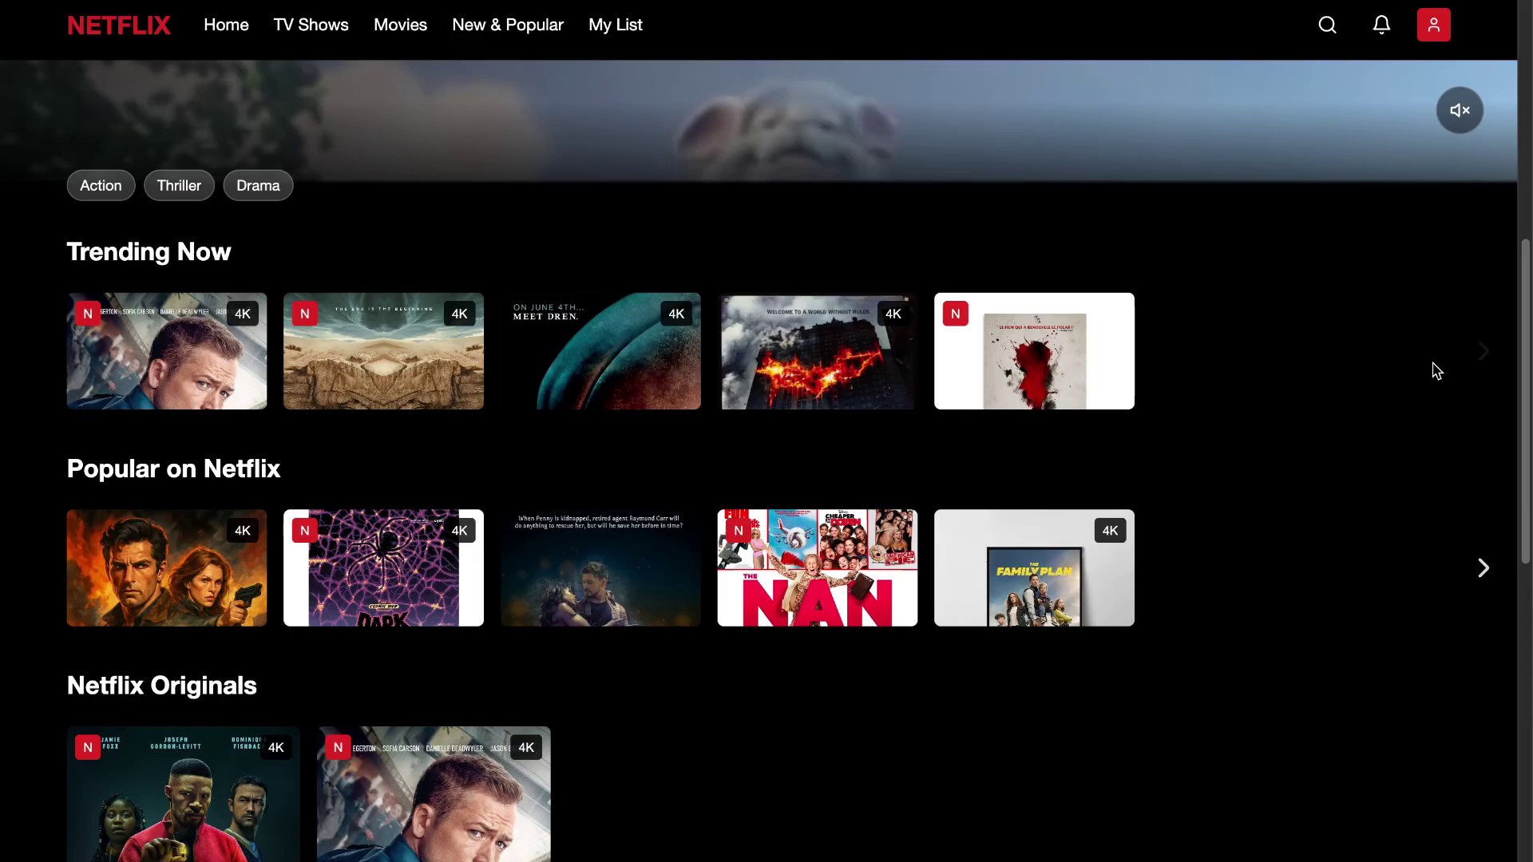
{"action": "double_click", "coordinate": [1491, 348]}
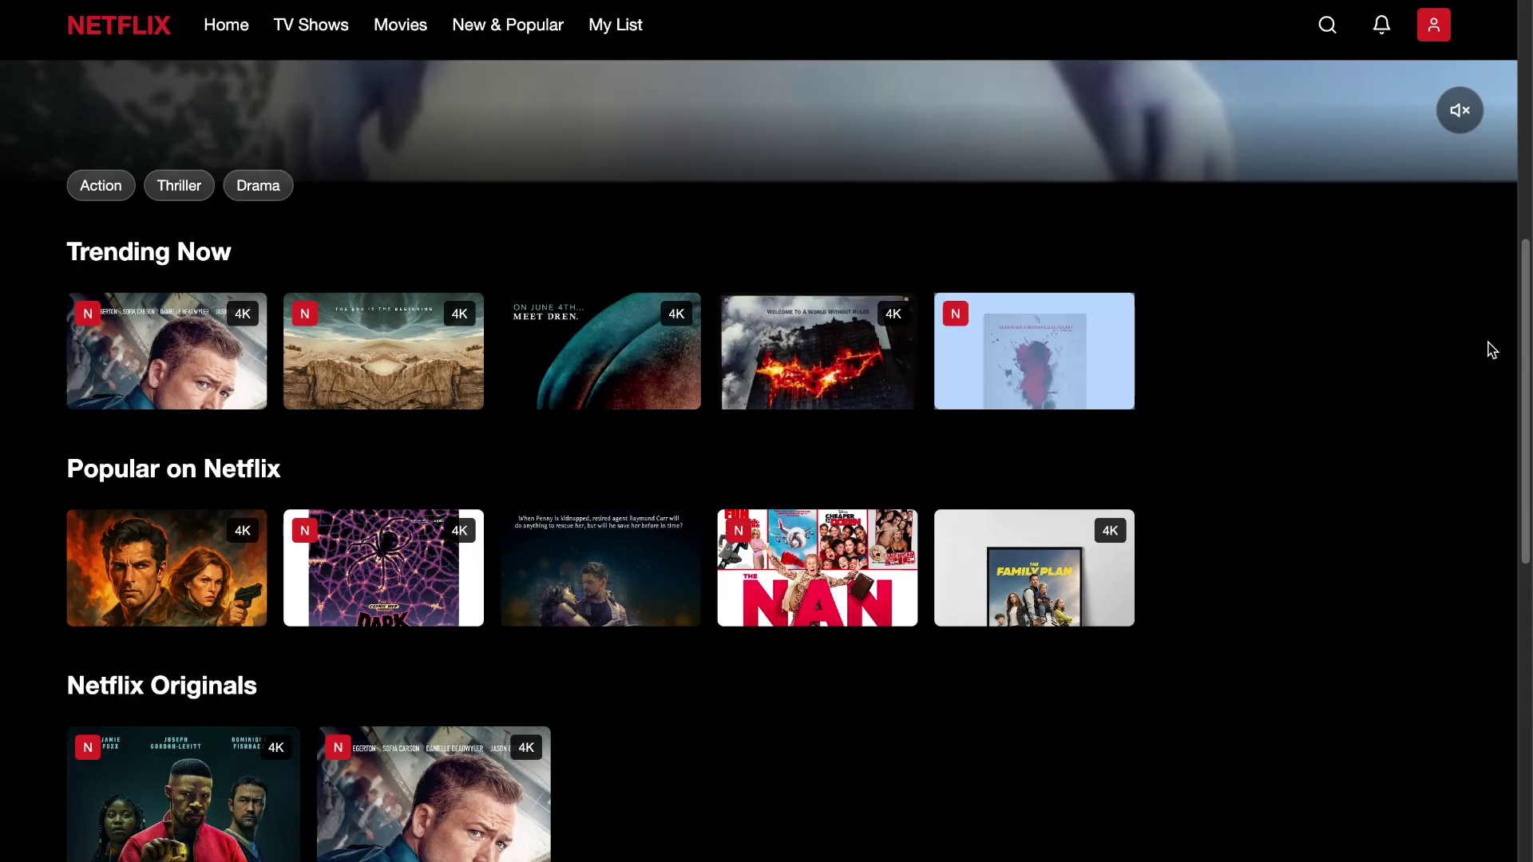
{"action": "double_click", "coordinate": [1485, 573]}
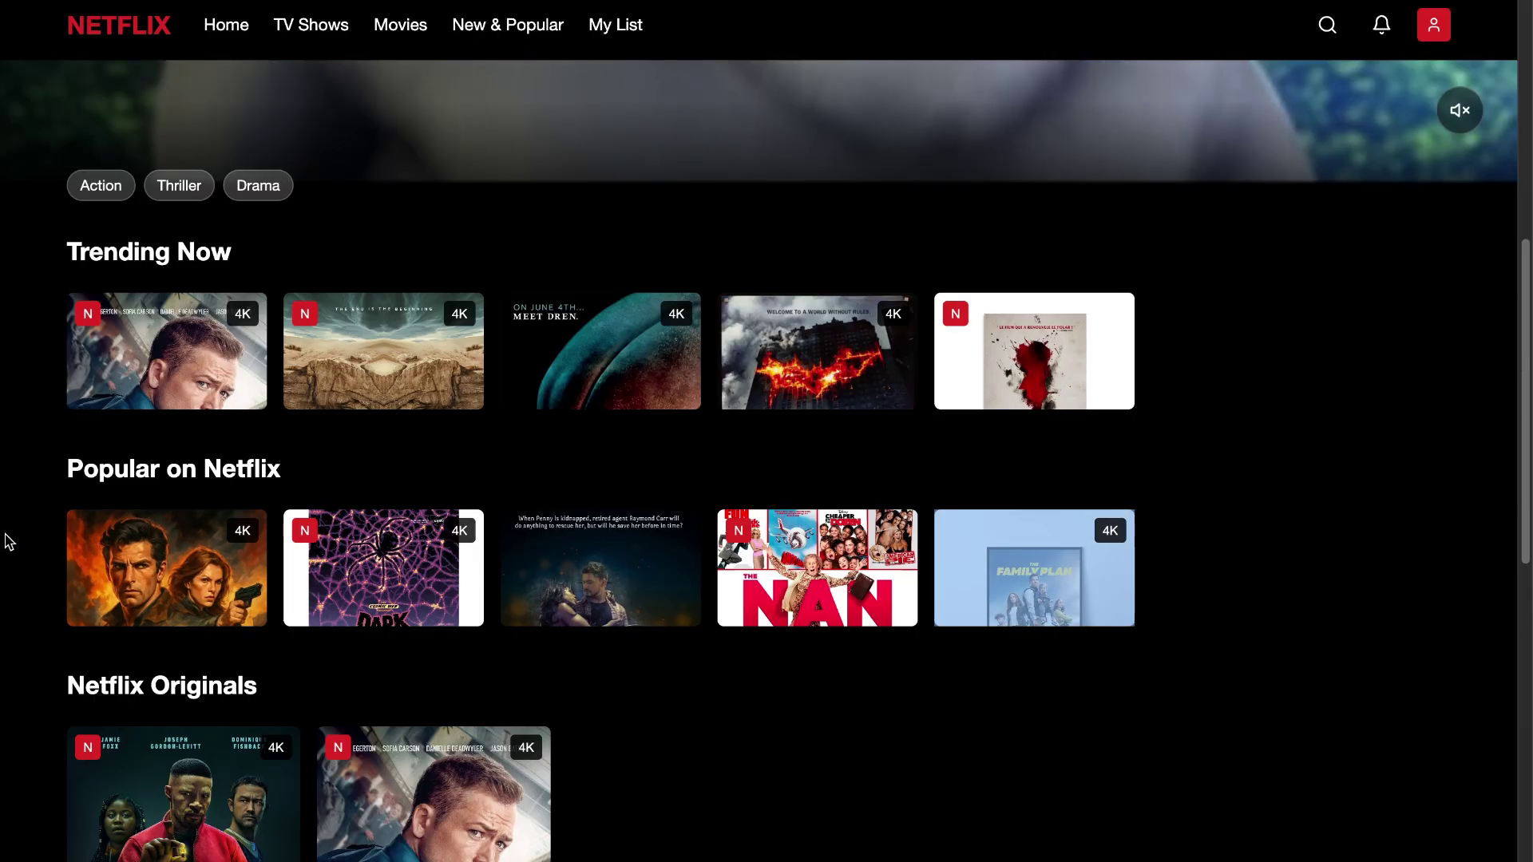
{"action": "scroll", "coordinate": [577, 734], "scroll_direction": "down", "scroll_amount": 5}
- Play the Shadow Protocol trailer from the Action Movies row
{"action": "left_click", "coordinate": [577, 733]}
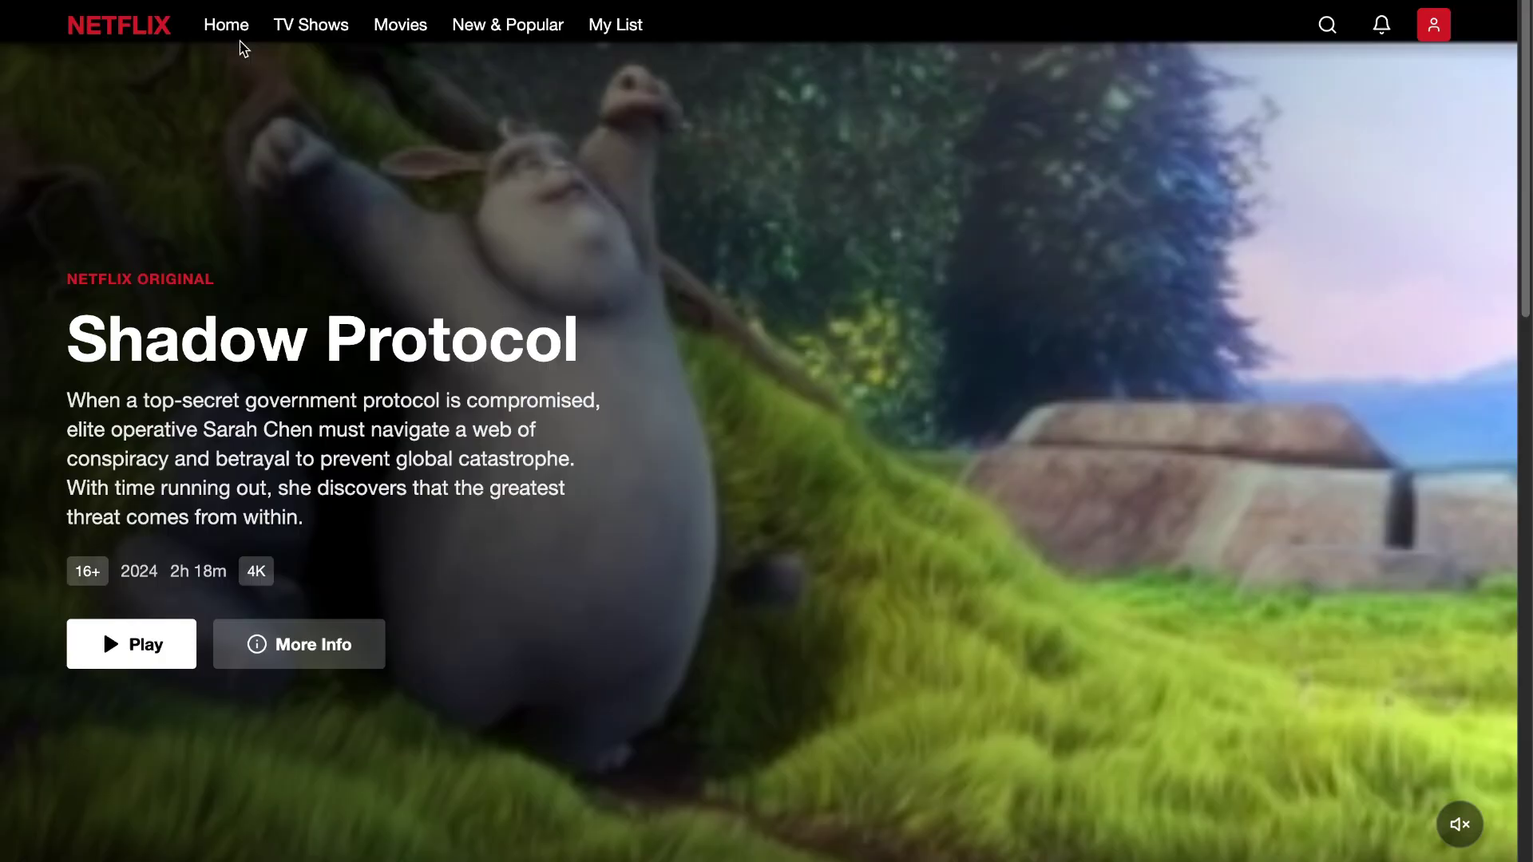
{"action": "scroll", "coordinate": [803, 804], "scroll_direction": "down", "scroll_amount": 10}
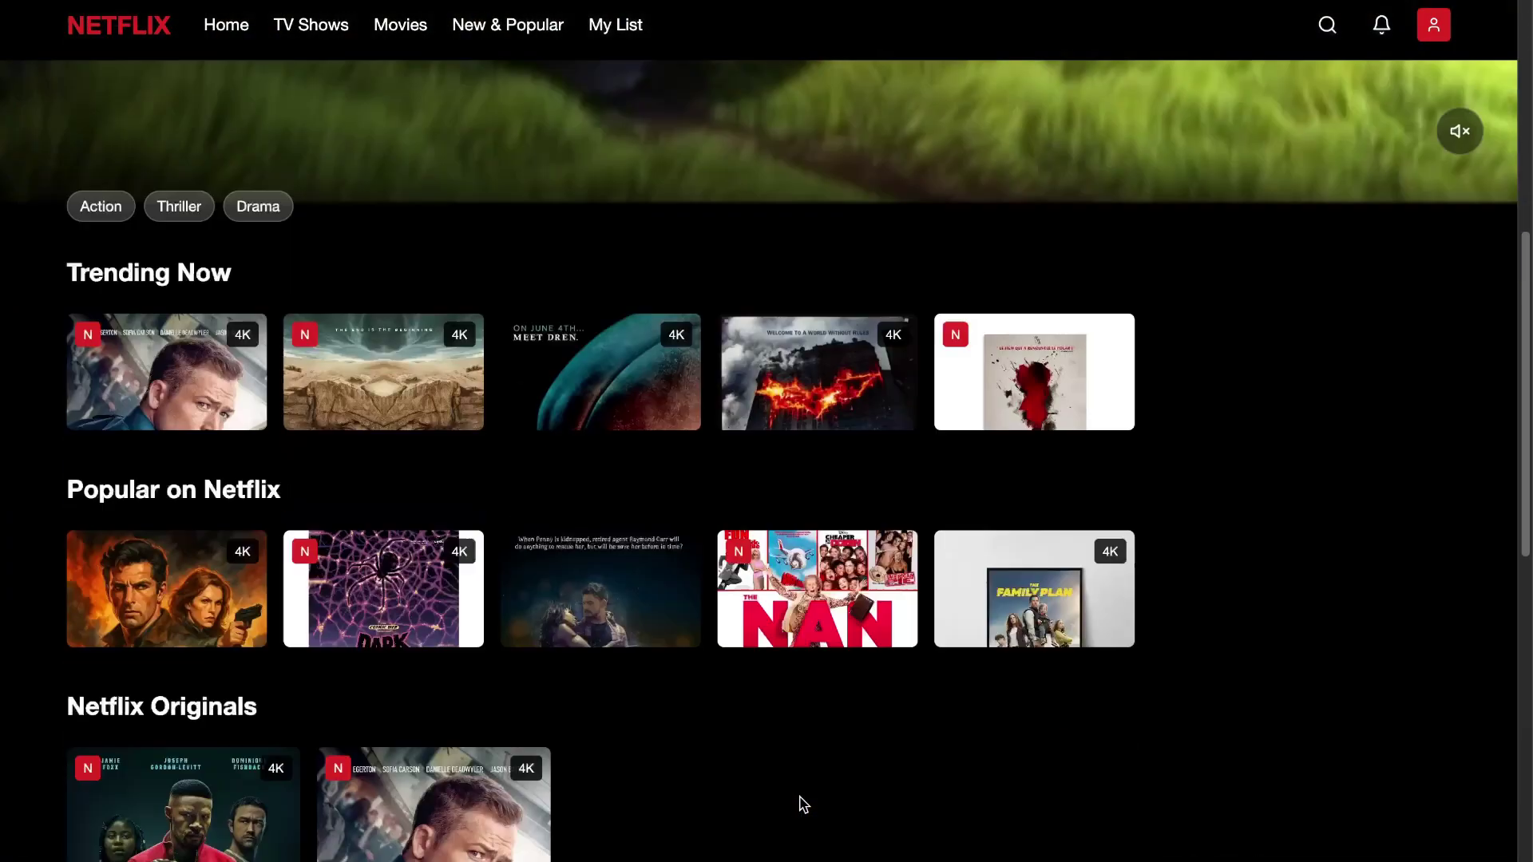
{"action": "scroll", "coordinate": [802, 804], "scroll_direction": "up", "scroll_amount": 3}
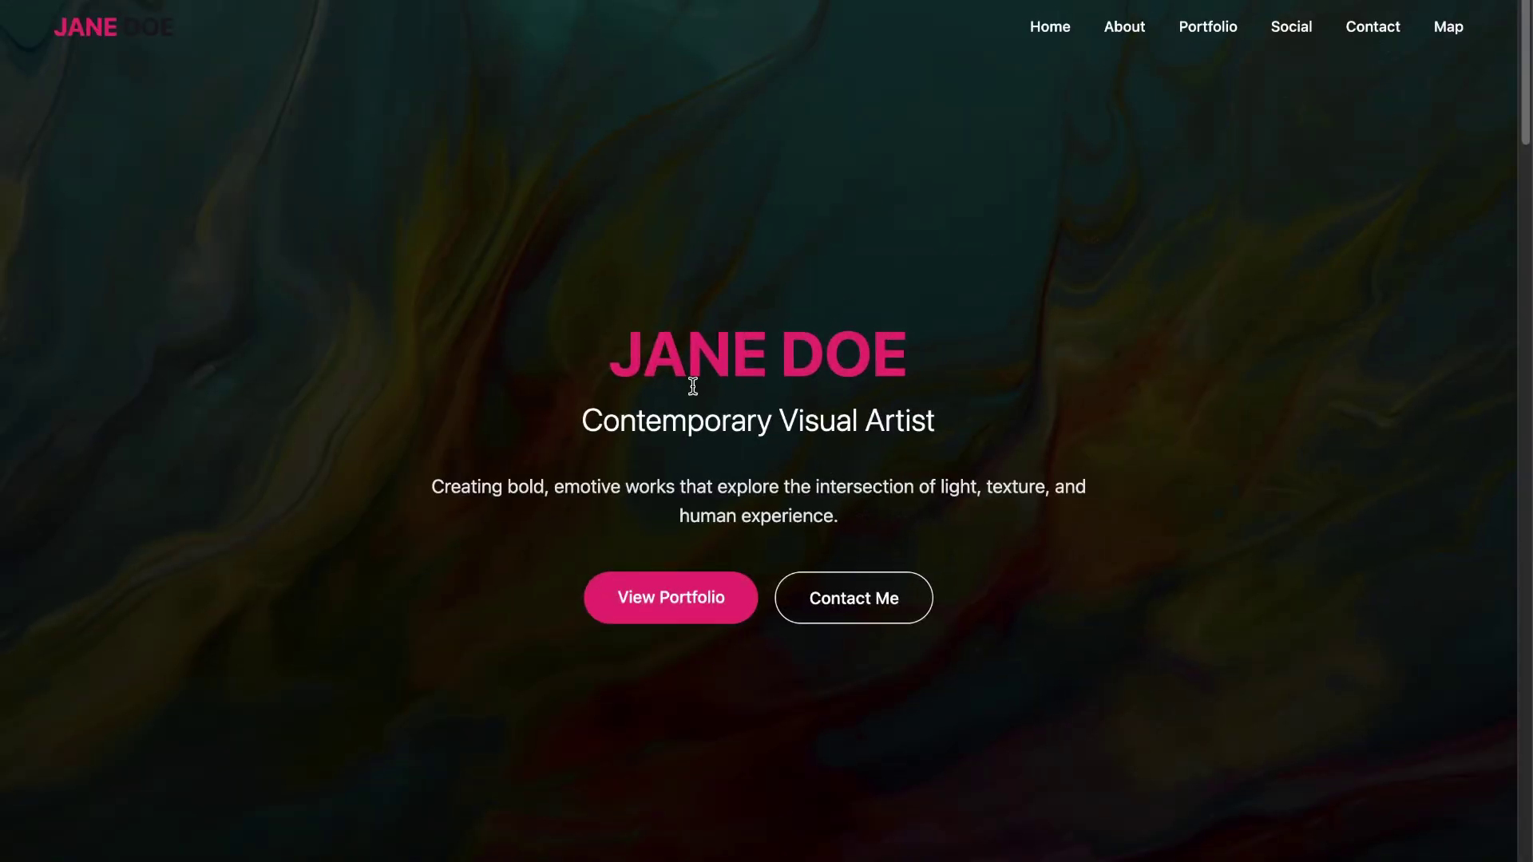
- Filter the portfolio by Painting, Portrait, Digital and Photography, then restore All artworks
{"action": "scroll", "coordinate": [921, 611], "scroll_direction": "down", "scroll_amount": 10}
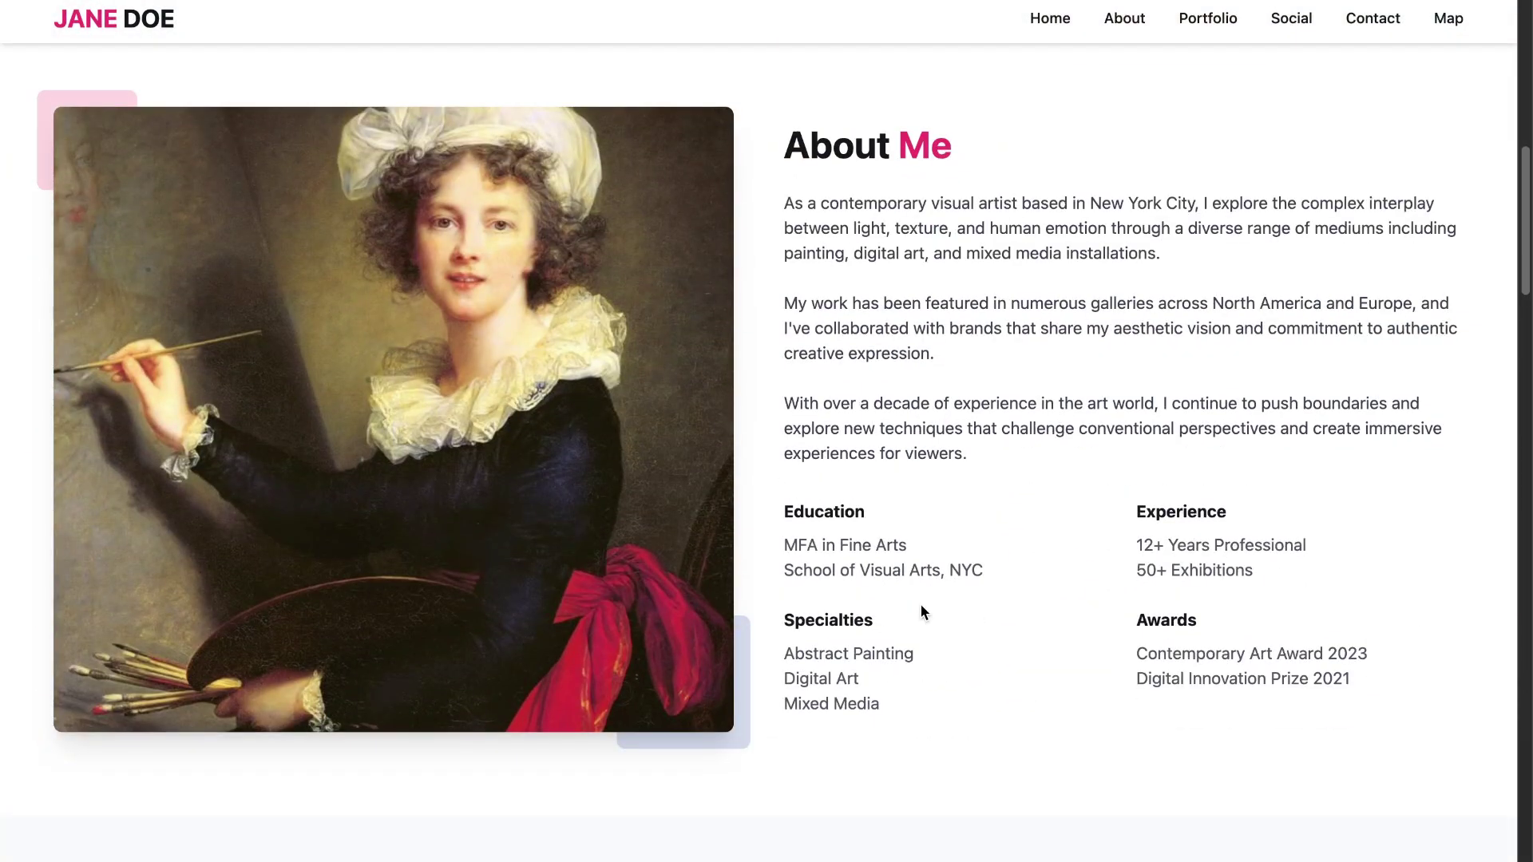
{"action": "scroll", "coordinate": [922, 611], "scroll_direction": "down", "scroll_amount": 9}
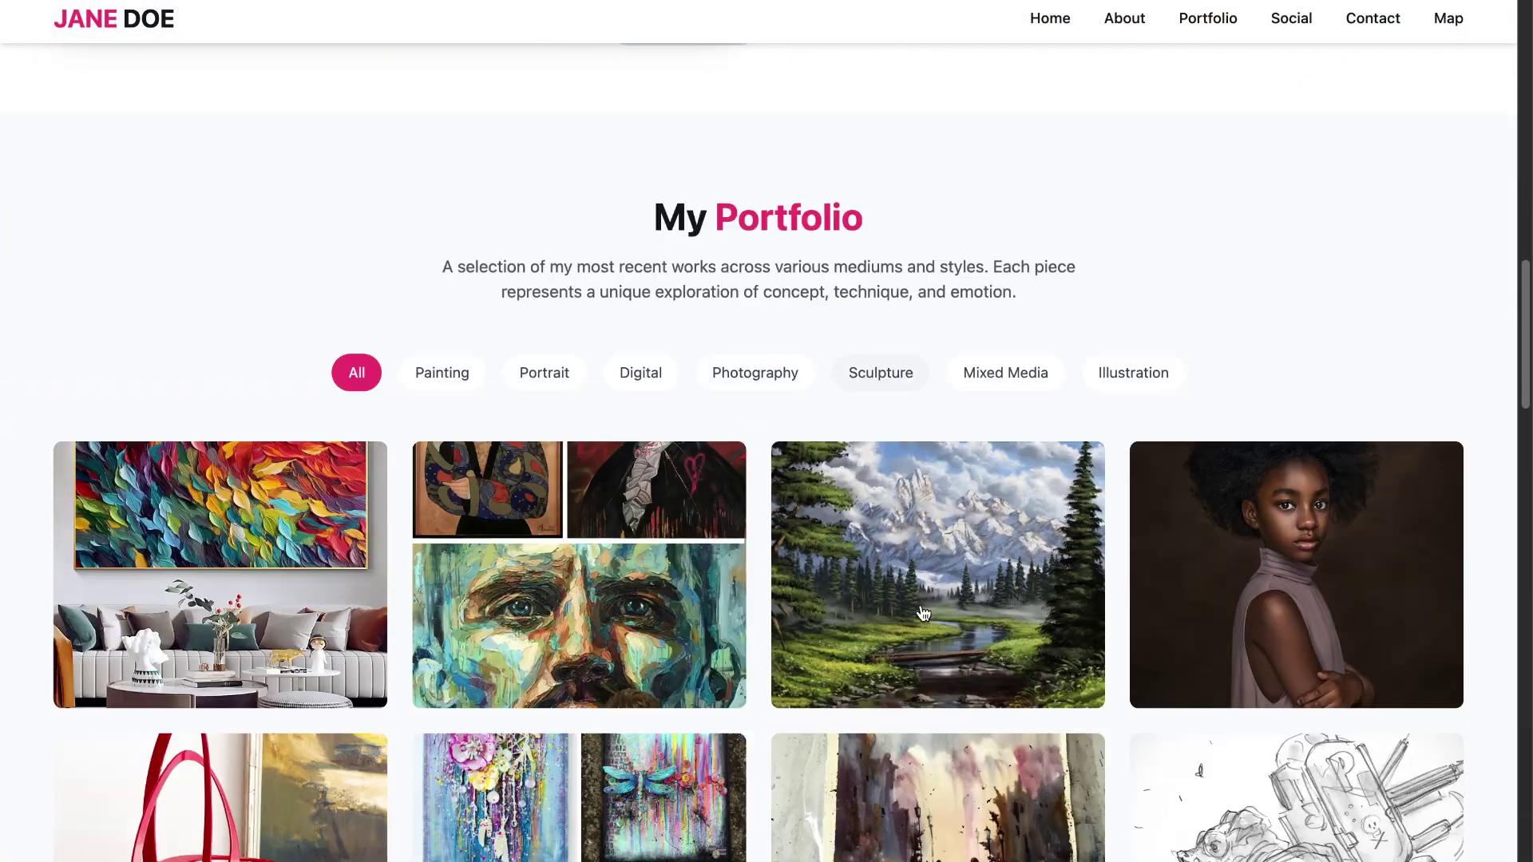
{"action": "scroll", "coordinate": [922, 611], "scroll_direction": "down", "scroll_amount": 3}
{"action": "left_click", "coordinate": [466, 231]}
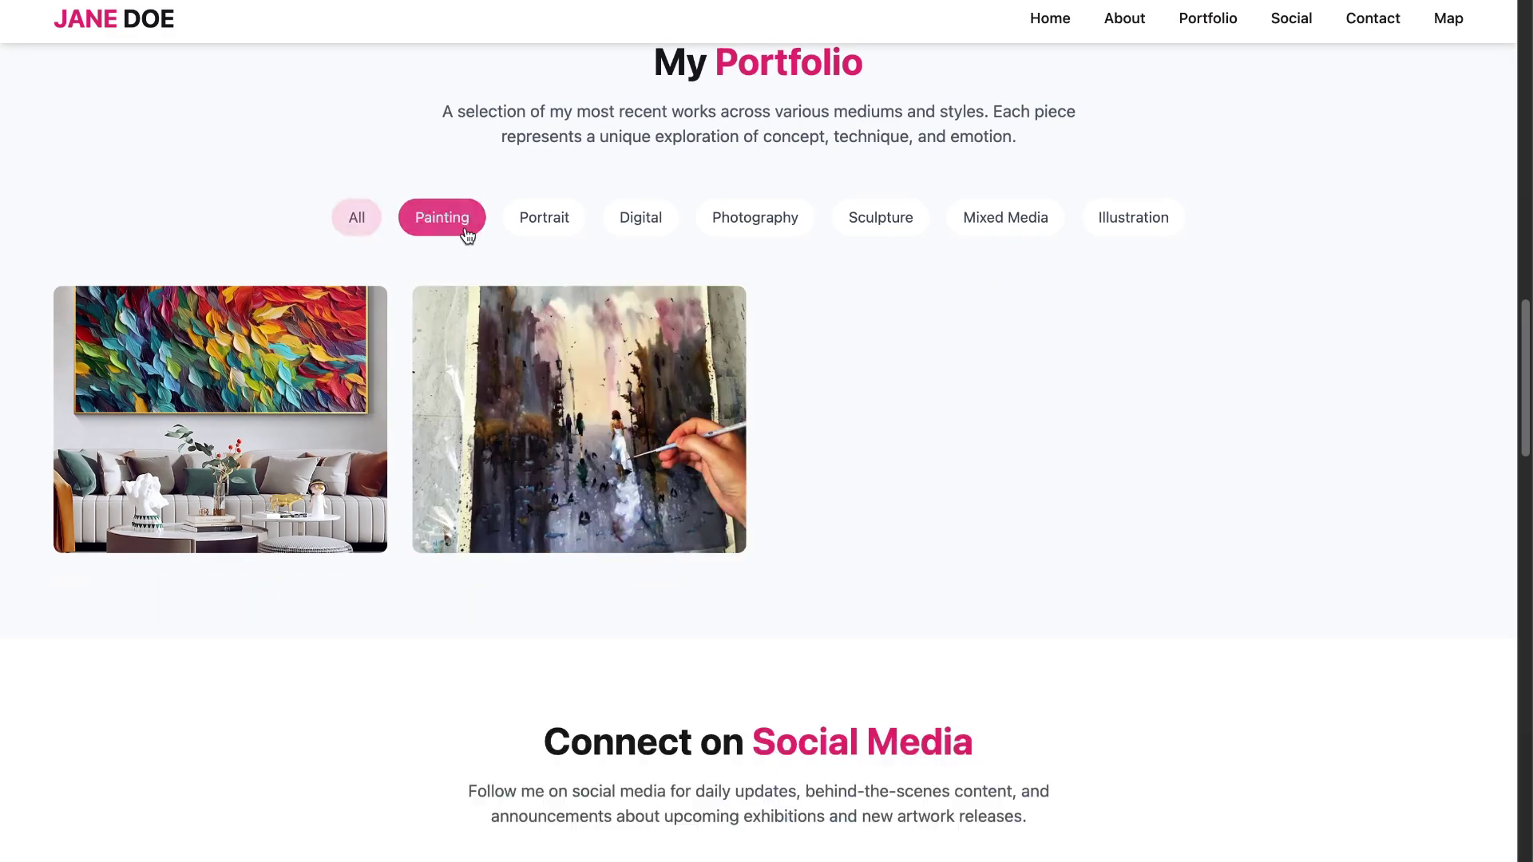
{"action": "left_click", "coordinate": [558, 227]}
{"action": "left_click", "coordinate": [653, 233]}
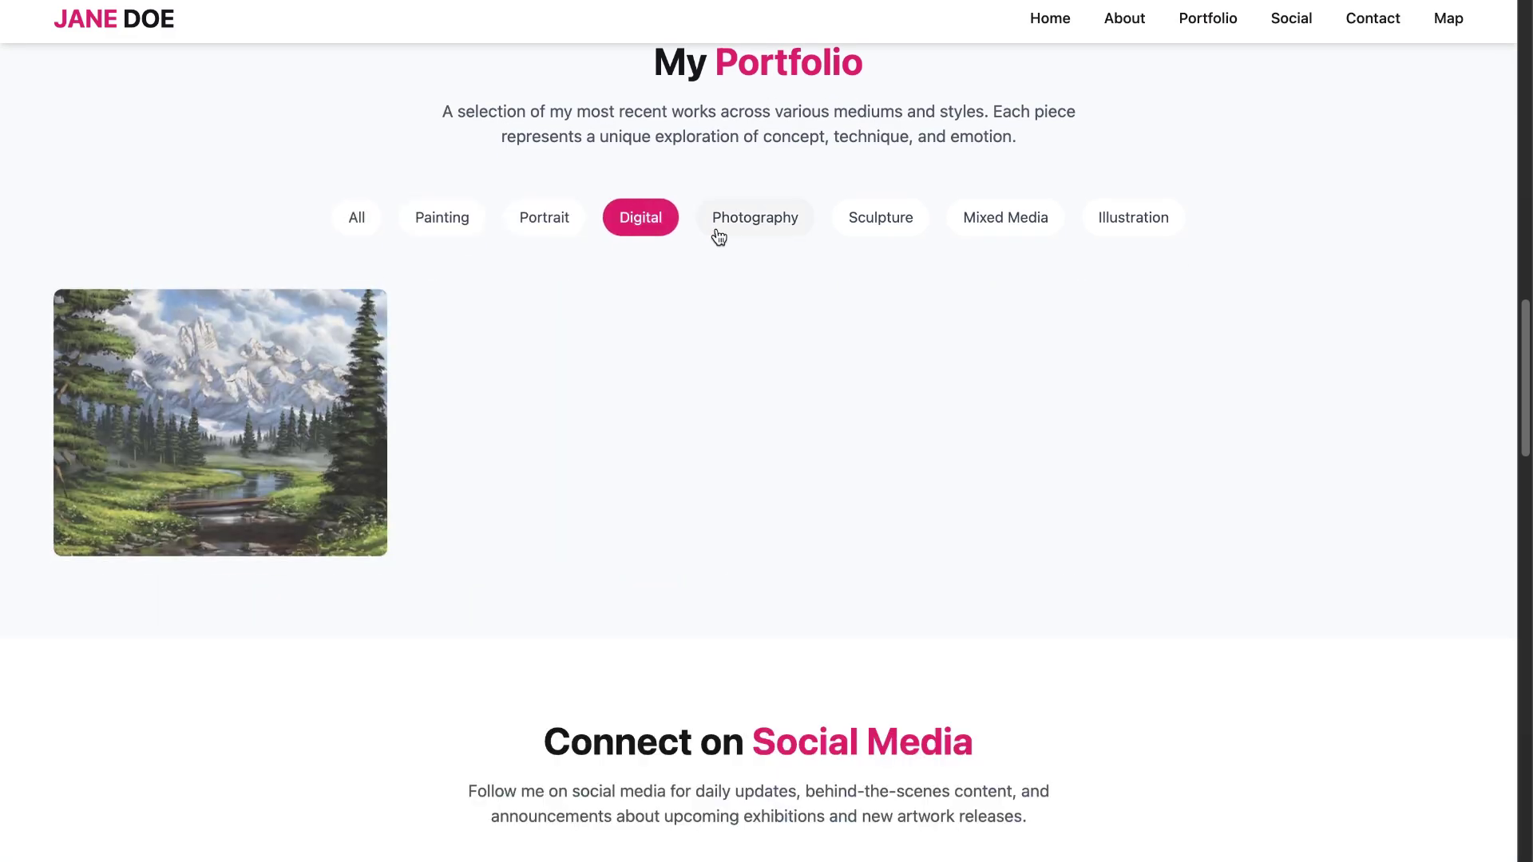
{"action": "left_click", "coordinate": [715, 232]}
{"action": "left_click", "coordinate": [356, 232]}
- Scroll to the map and social section and open the artist's Twitter profile
{"action": "scroll", "coordinate": [1038, 543], "scroll_direction": "down", "scroll_amount": 5}
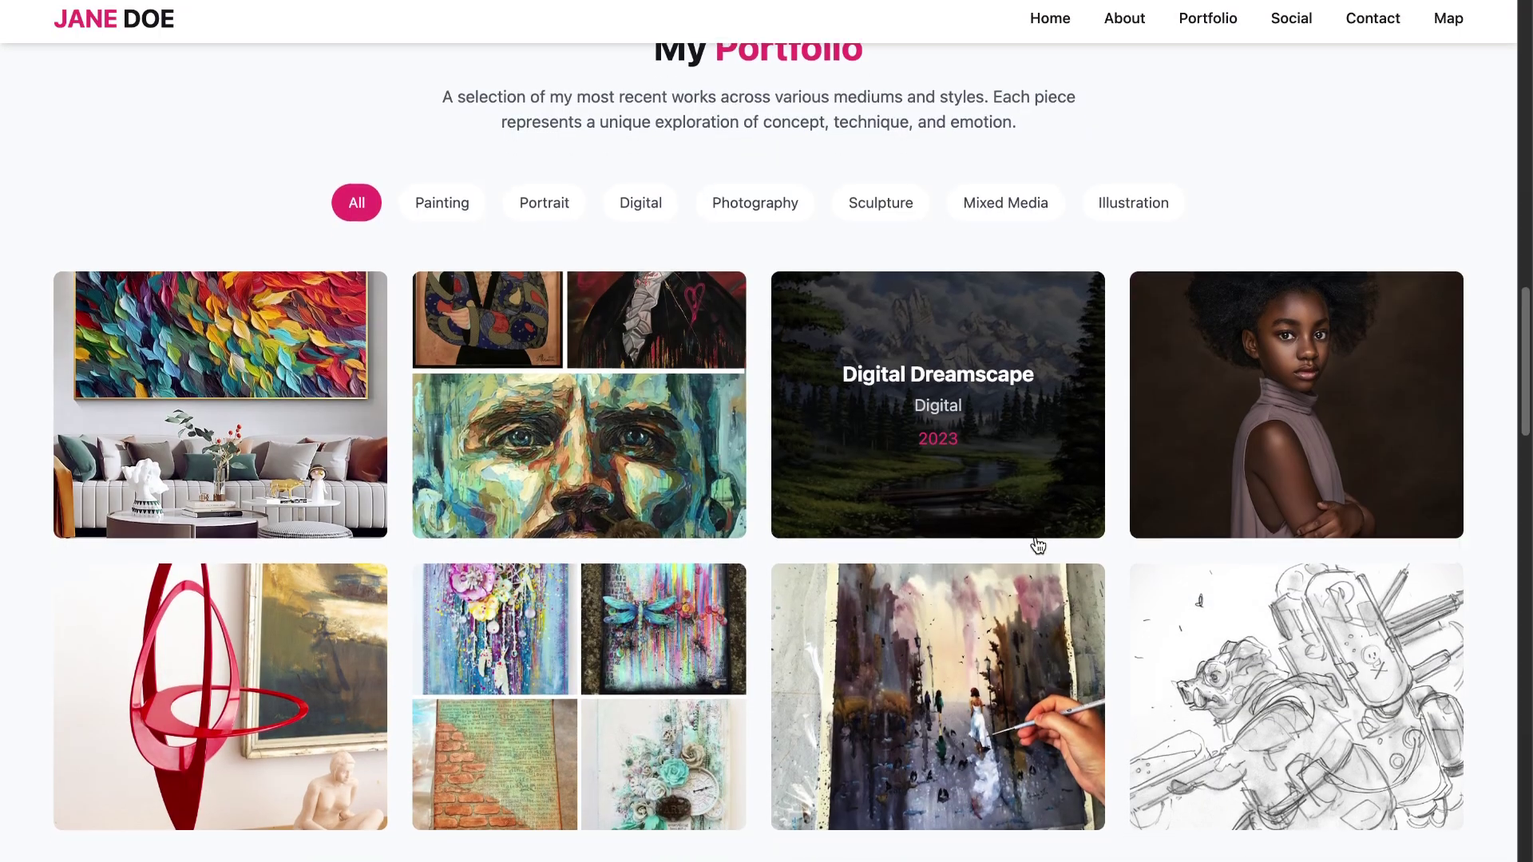
{"action": "scroll", "coordinate": [1037, 546], "scroll_direction": "down", "scroll_amount": 15}
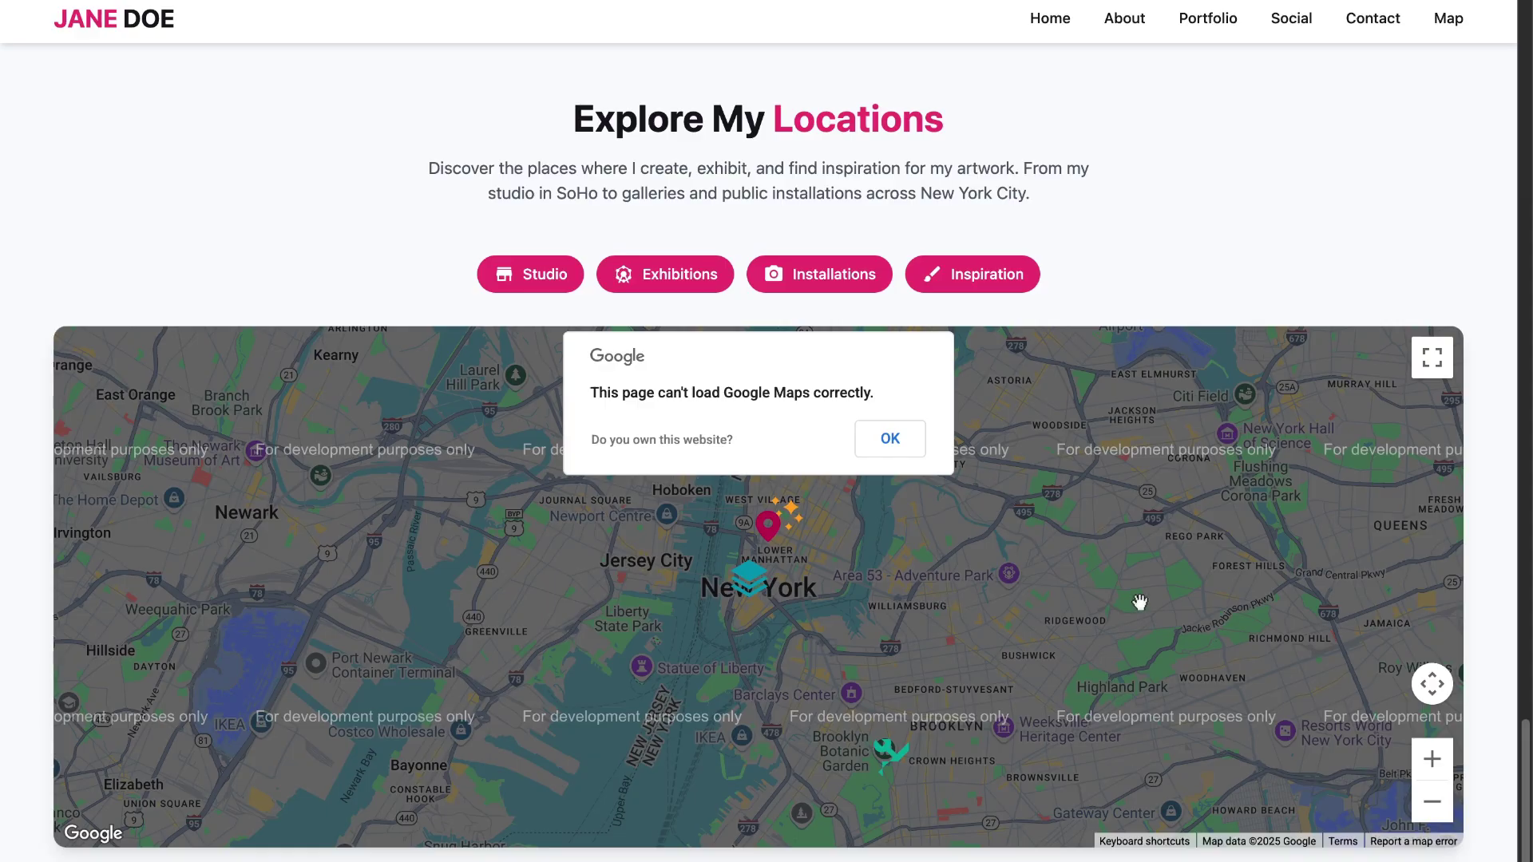
{"action": "scroll", "coordinate": [1139, 602], "scroll_direction": "down", "scroll_amount": 3}
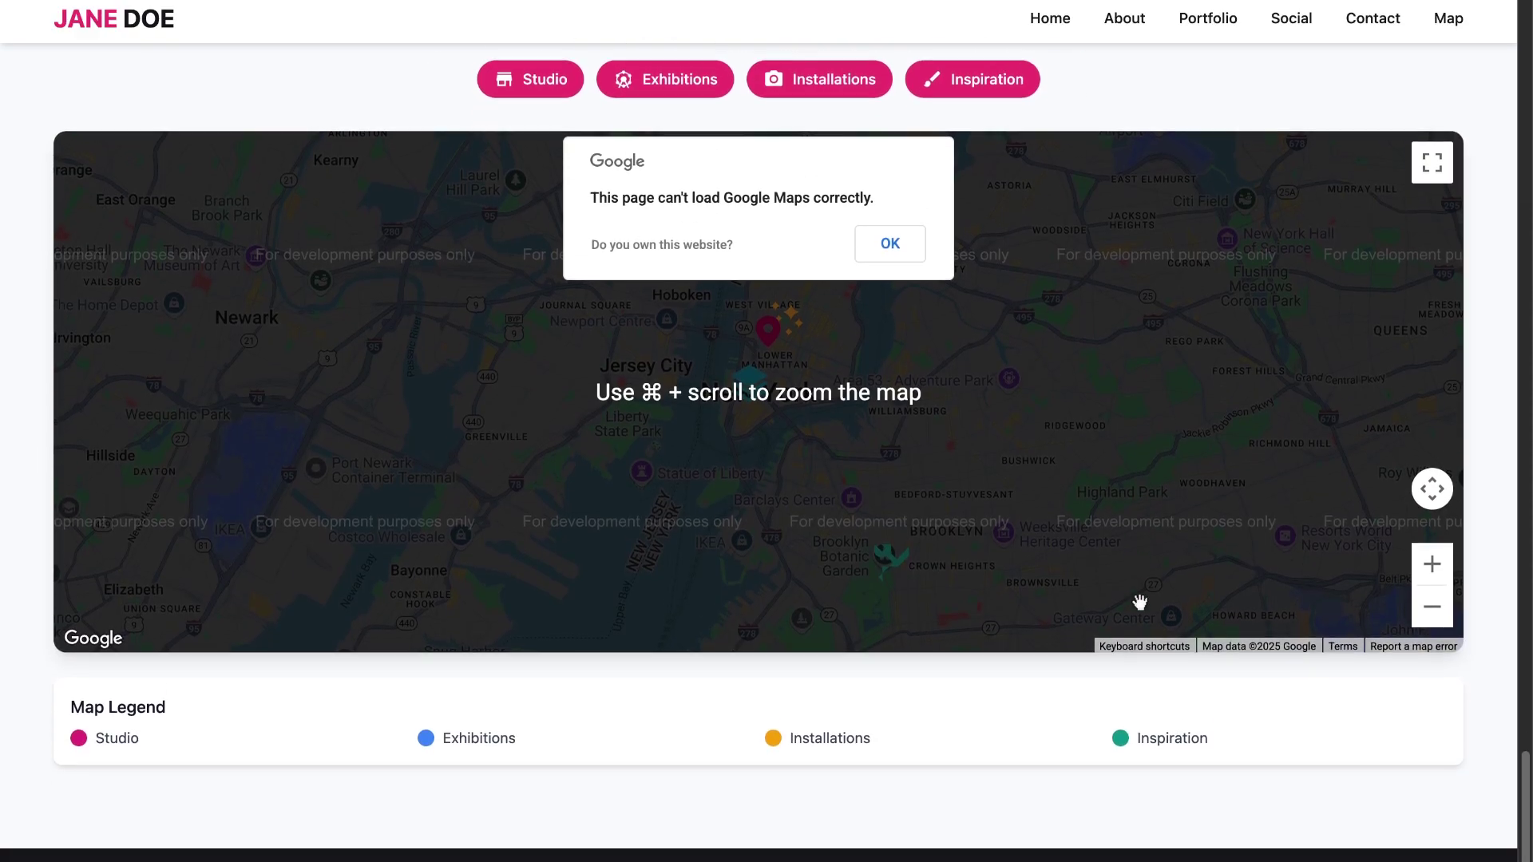
{"action": "scroll", "coordinate": [415, 412], "scroll_direction": "up", "scroll_amount": 15}
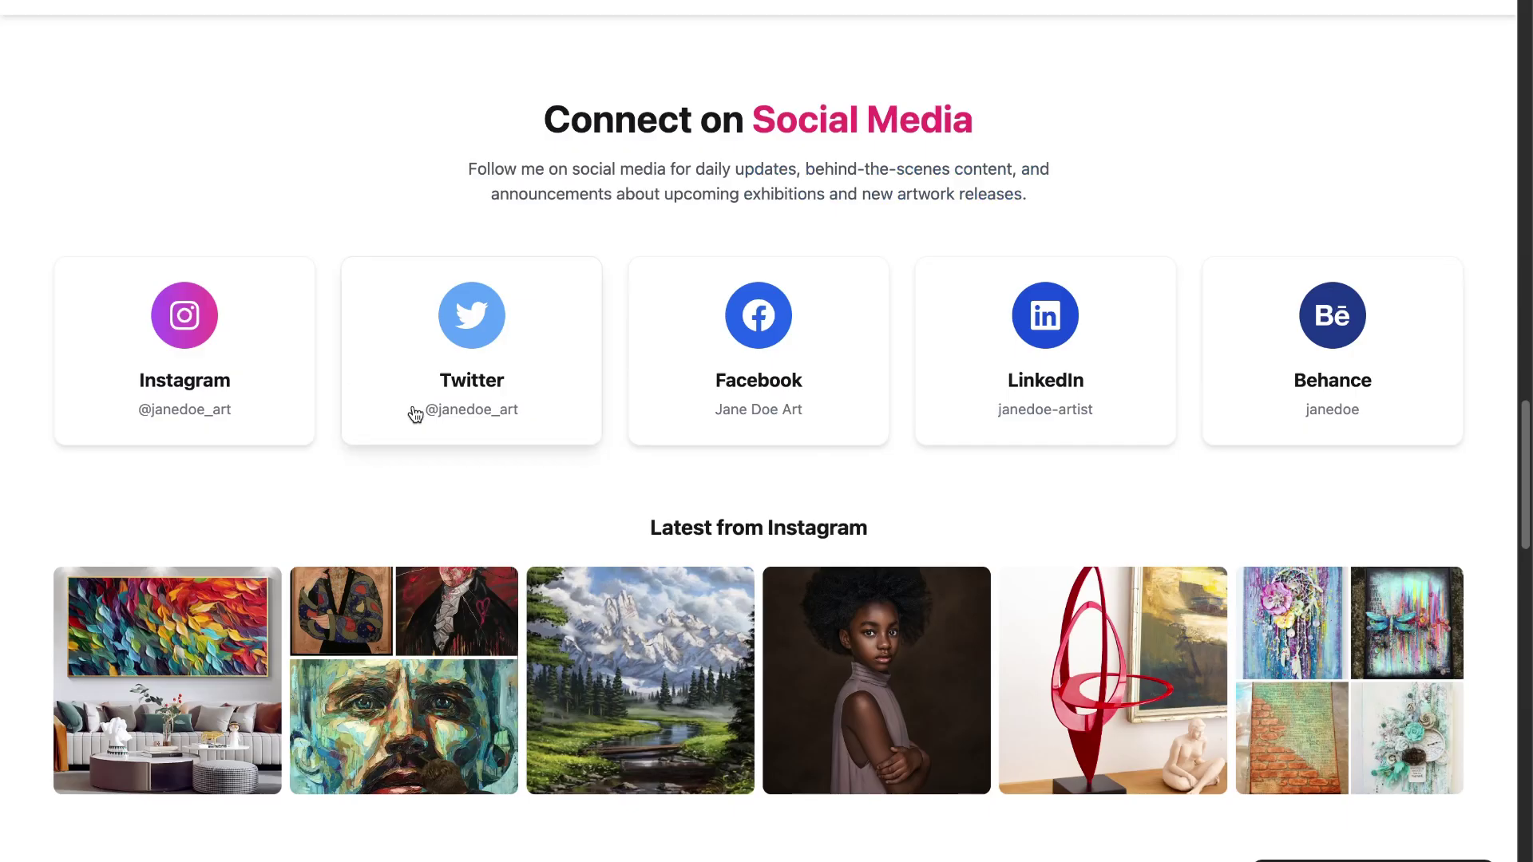
{"action": "left_click", "coordinate": [565, 371]}
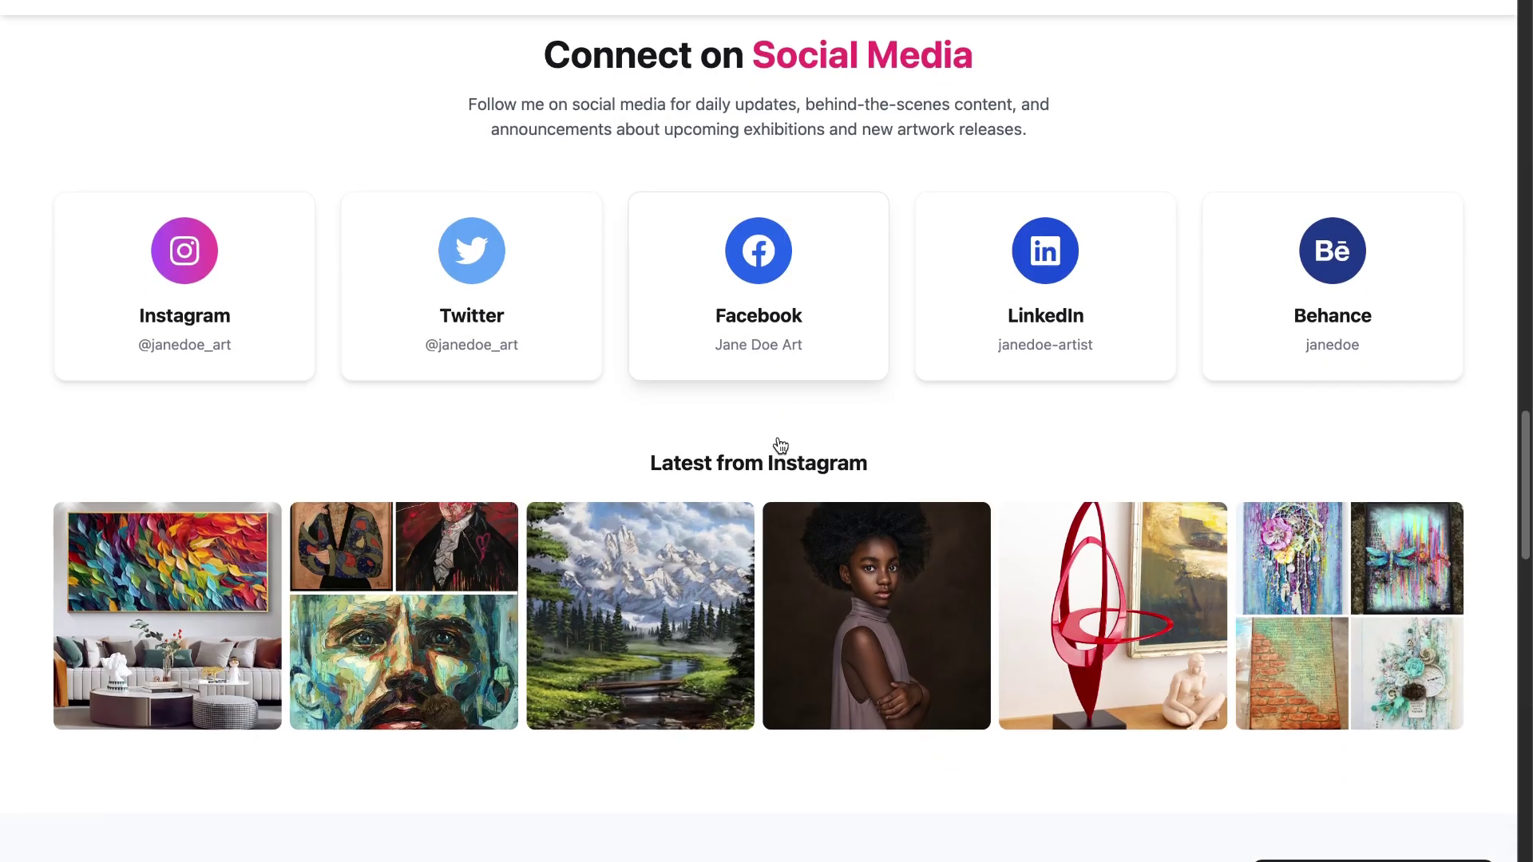
{"action": "scroll", "coordinate": [781, 445], "scroll_direction": "down", "scroll_amount": 2}
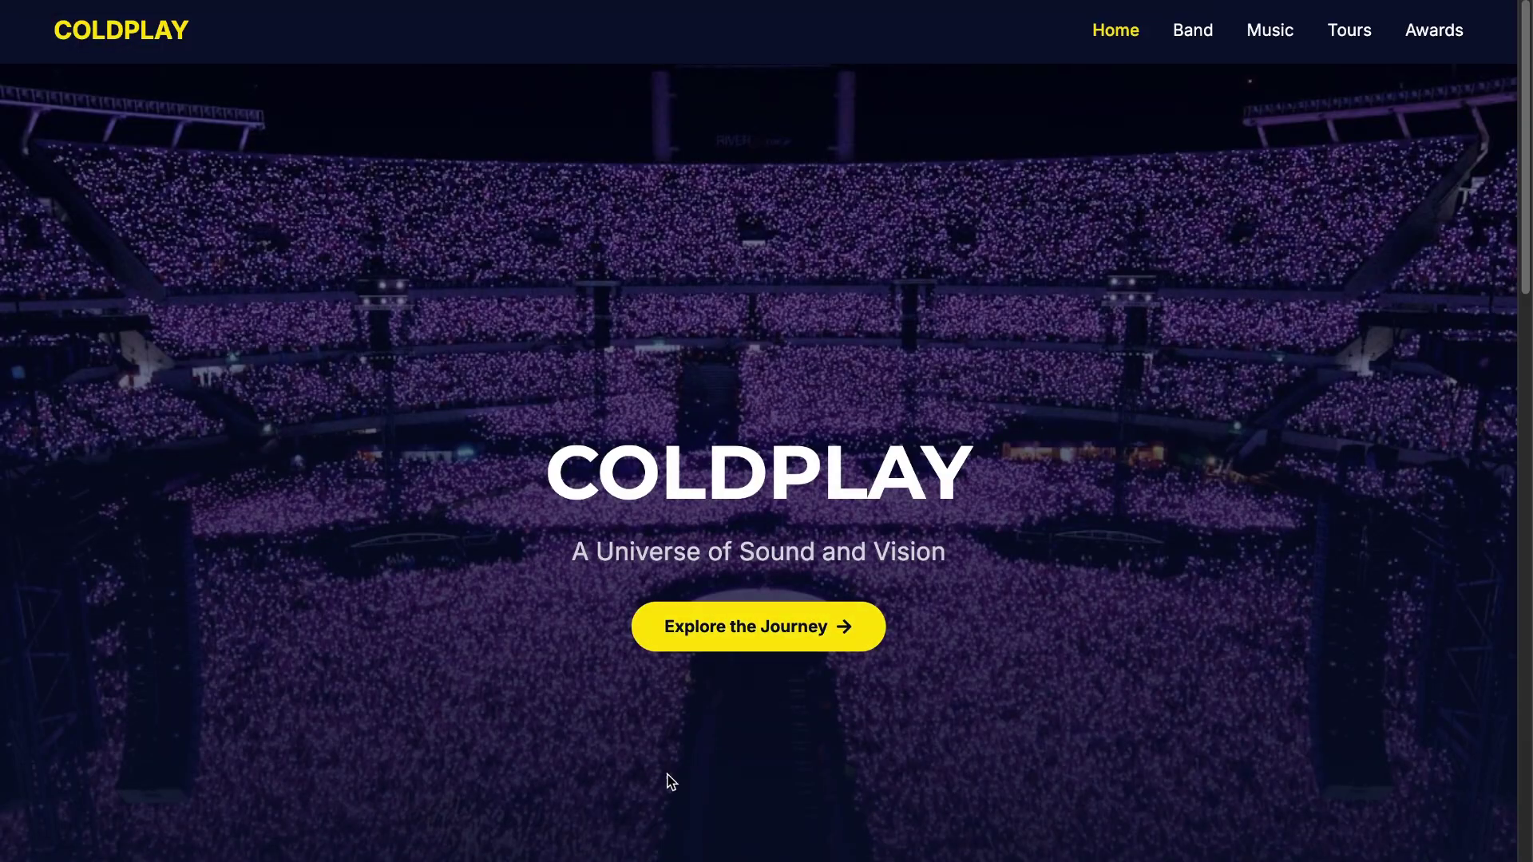
- Use the Coldplay nav bar to reach the Awards page and scroll to Notable Achievements
{"action": "left_click", "coordinate": [844, 645]}
{"action": "scroll", "coordinate": [907, 547], "scroll_direction": "down", "scroll_amount": 6}
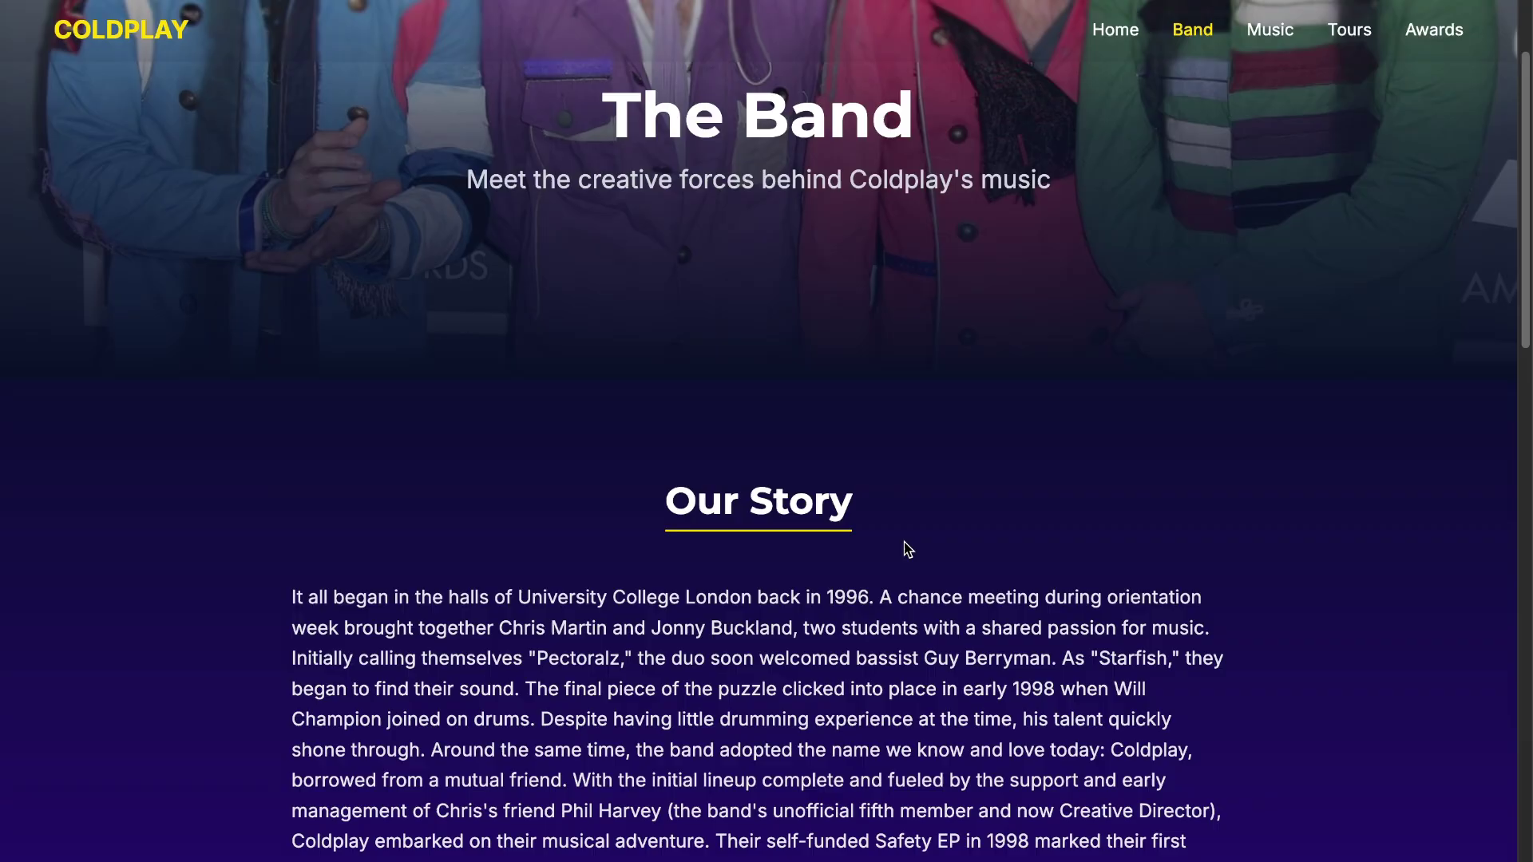
{"action": "scroll", "coordinate": [904, 543], "scroll_direction": "down", "scroll_amount": 5}
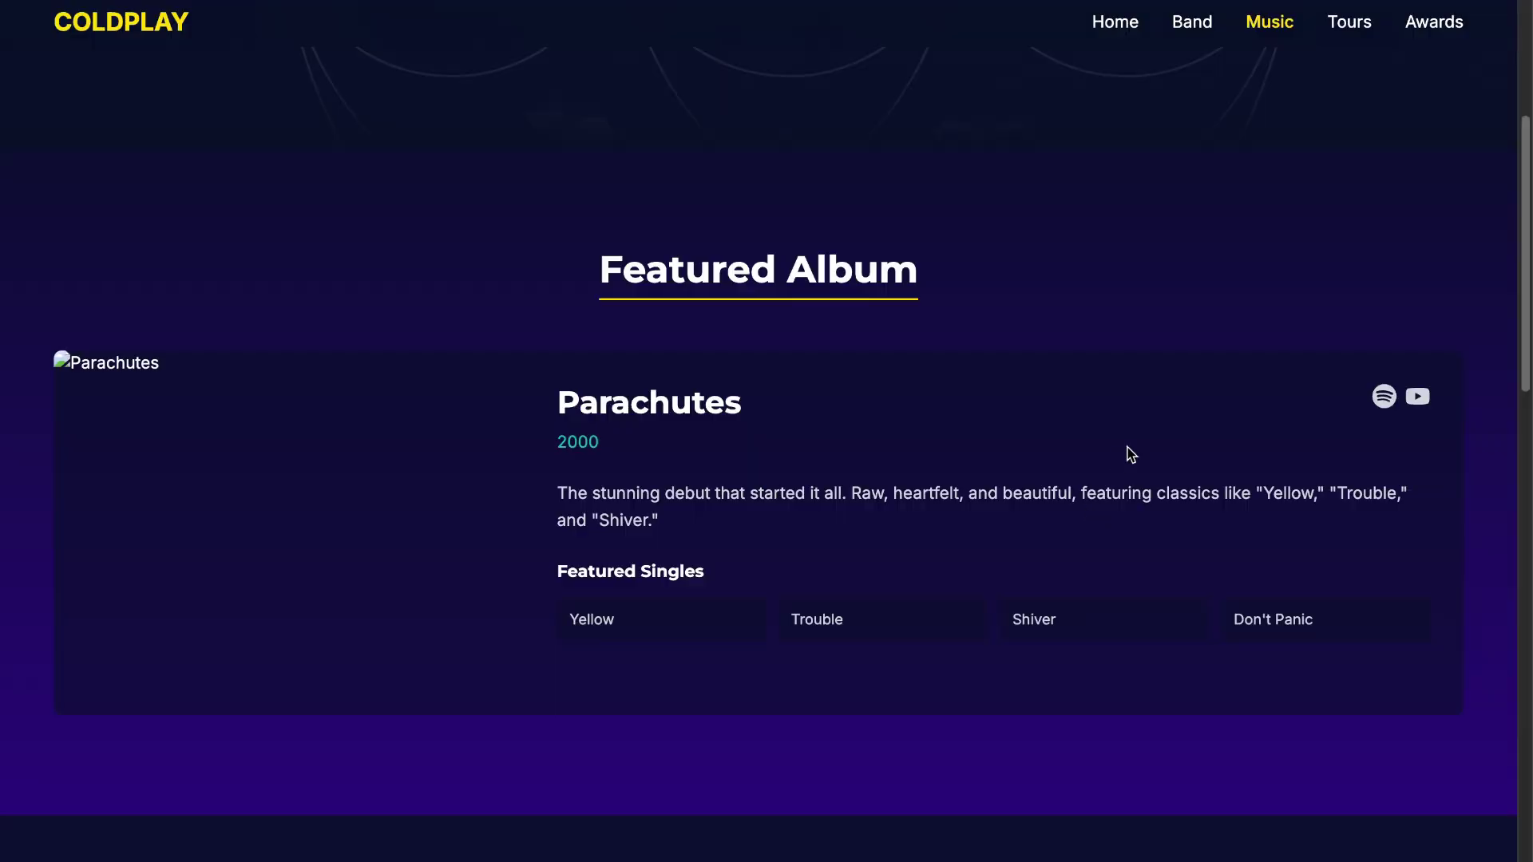
{"action": "scroll", "coordinate": [1129, 451], "scroll_direction": "down", "scroll_amount": 8}
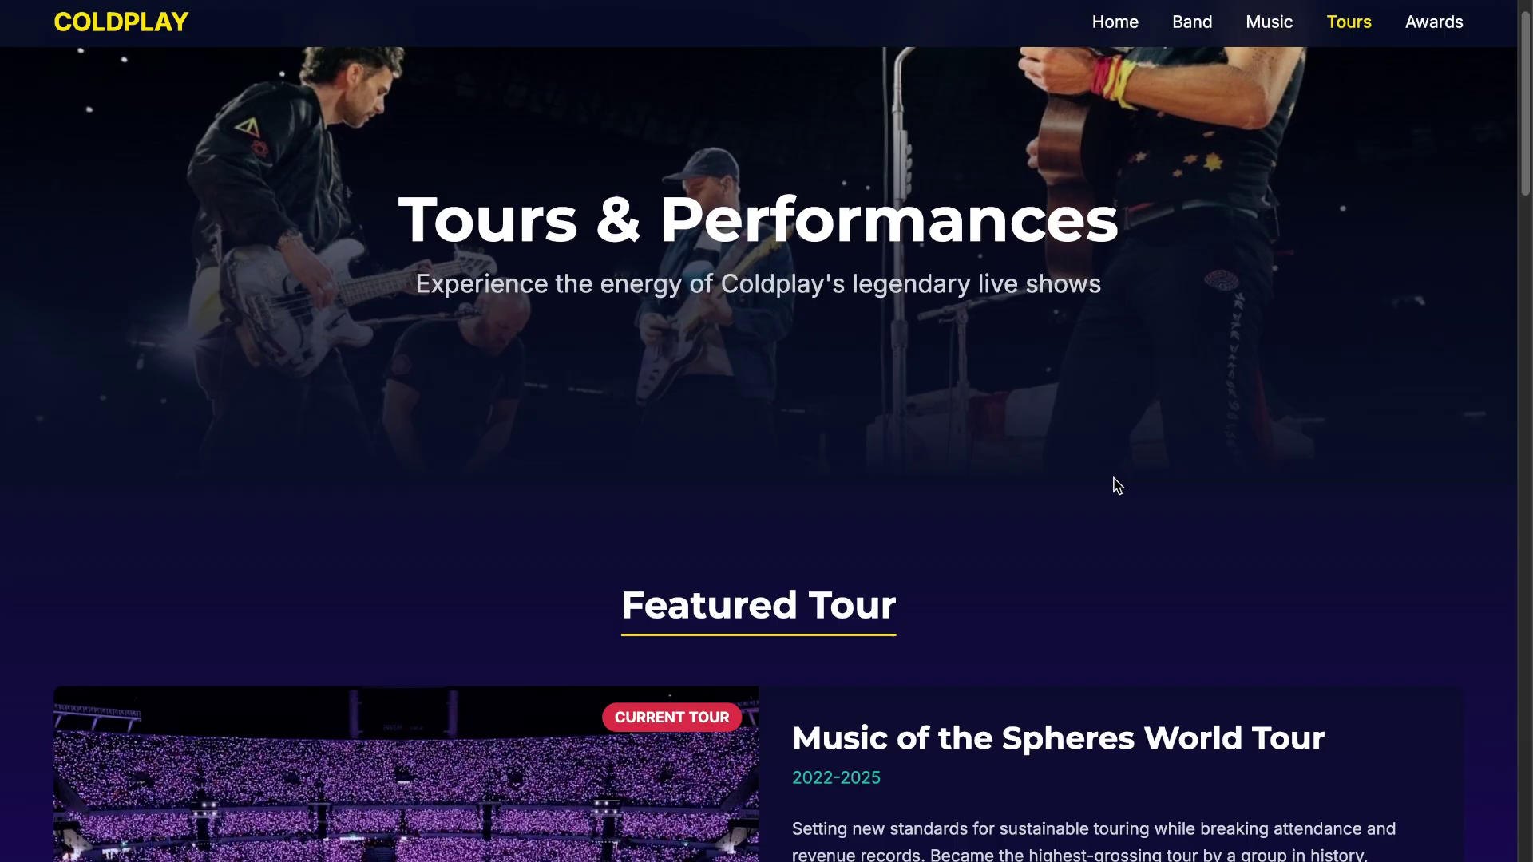
{"action": "scroll", "coordinate": [1116, 409], "scroll_direction": "down", "scroll_amount": 6}
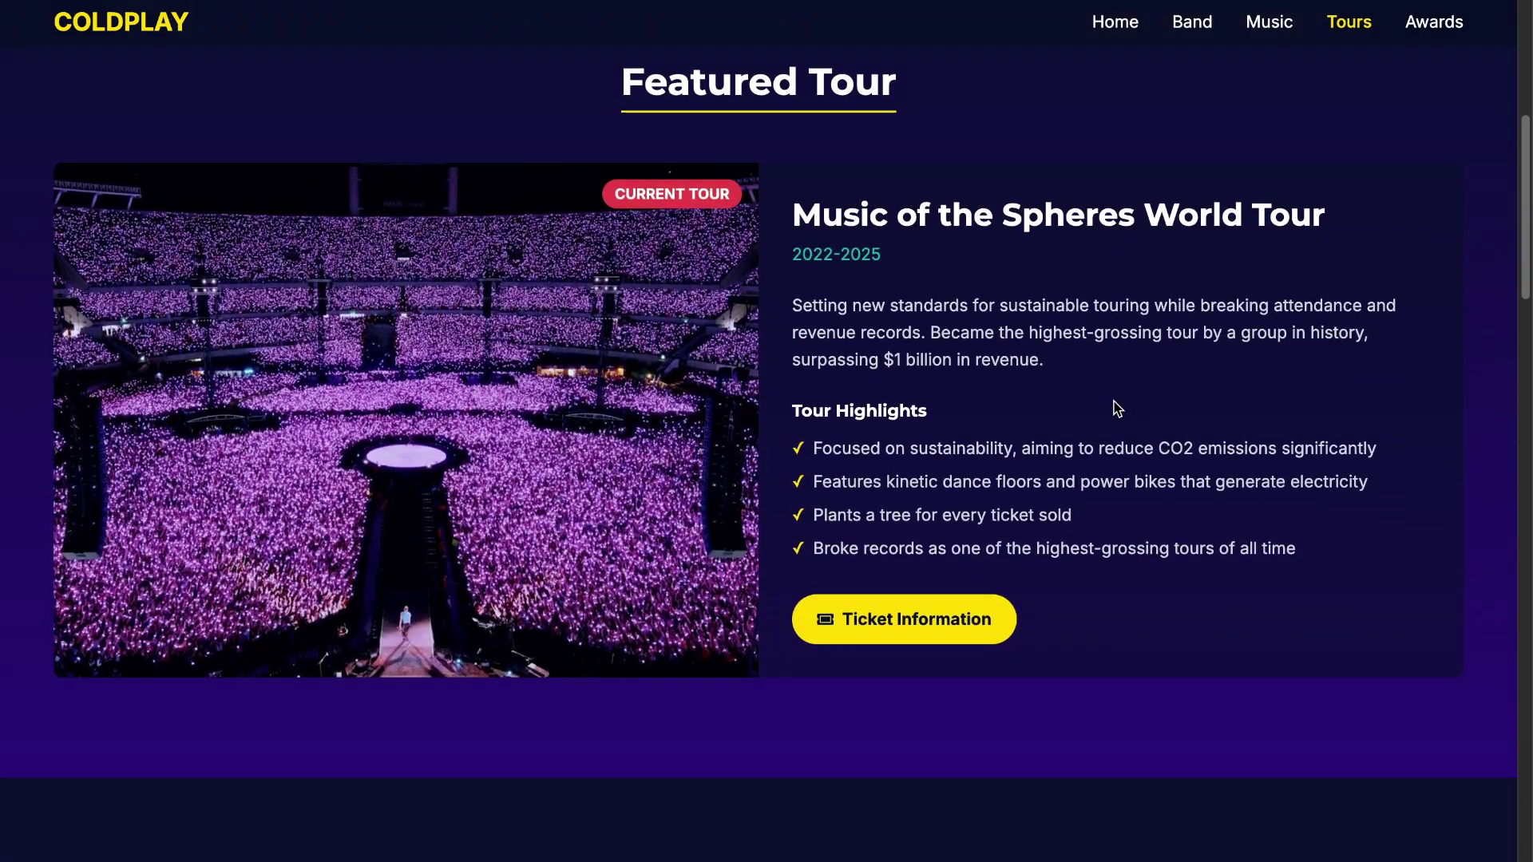
{"action": "scroll", "coordinate": [1116, 409], "scroll_direction": "down", "scroll_amount": 10}
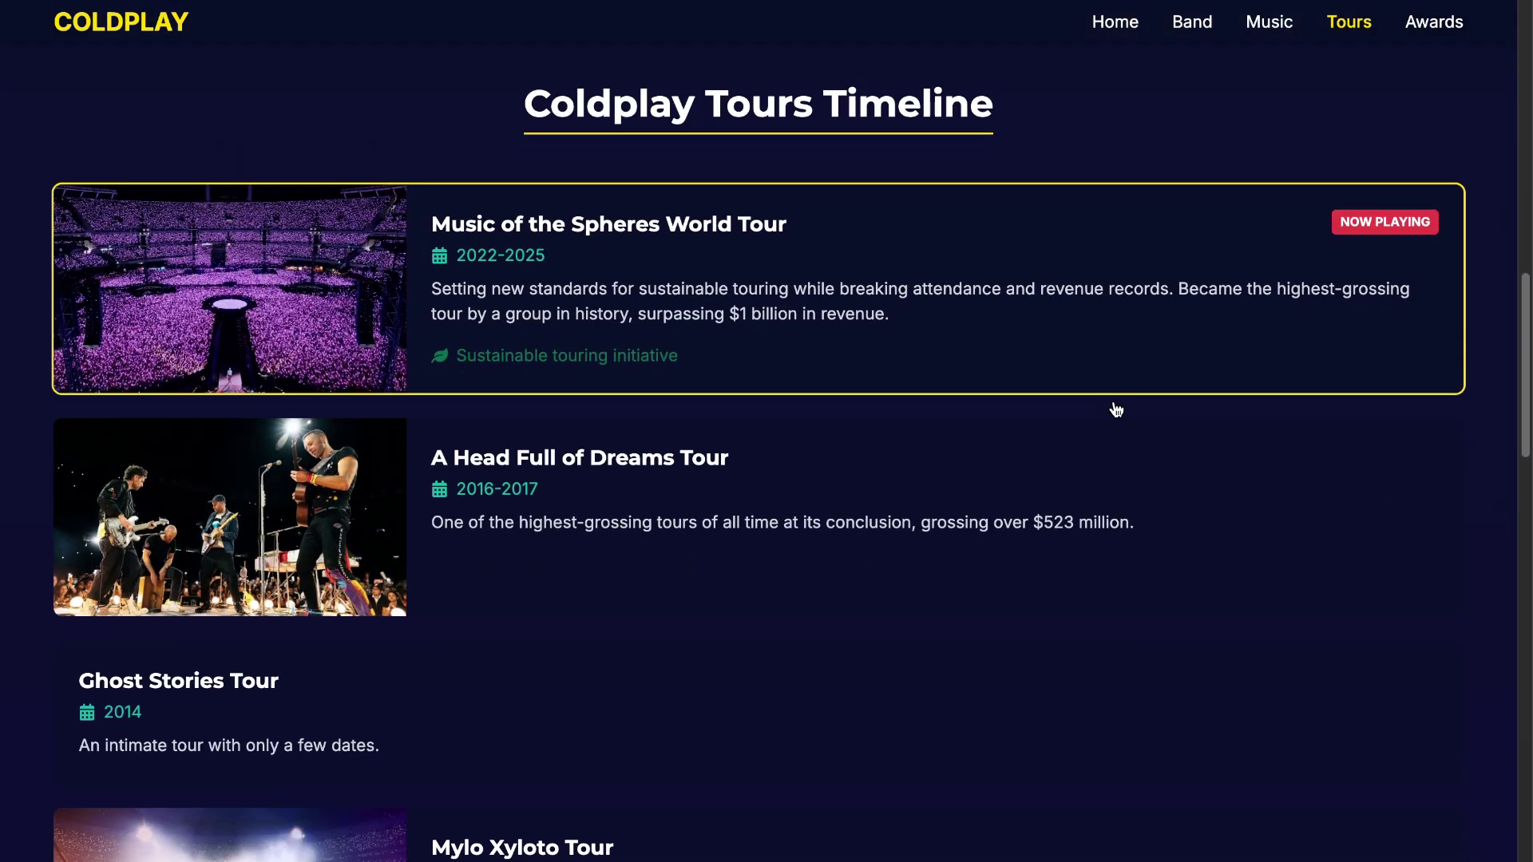
{"action": "scroll", "coordinate": [1115, 409], "scroll_direction": "down", "scroll_amount": 4}
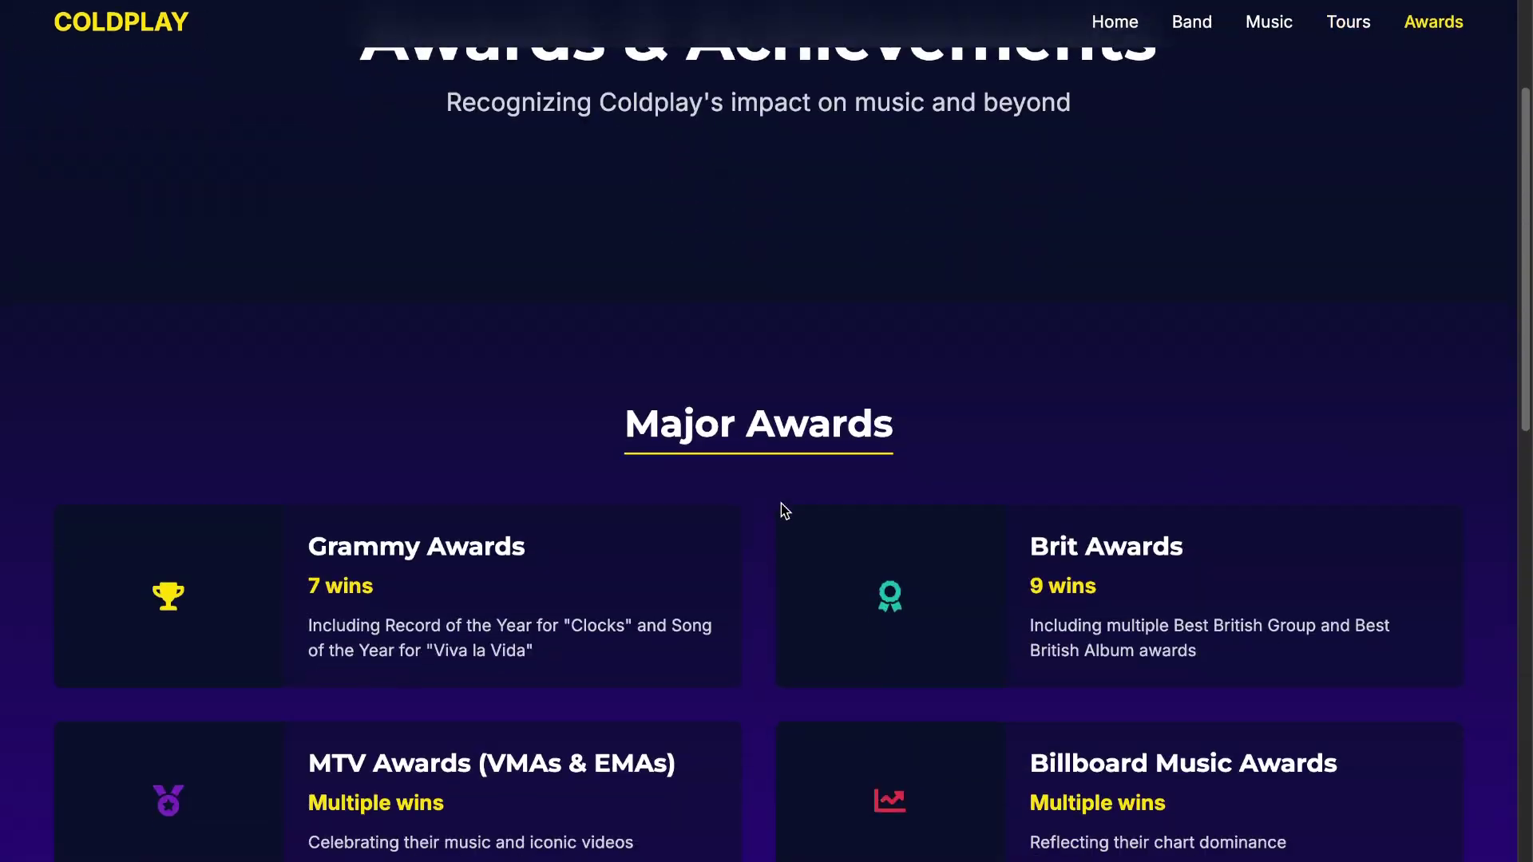
{"action": "scroll", "coordinate": [783, 509], "scroll_direction": "down", "scroll_amount": 3}
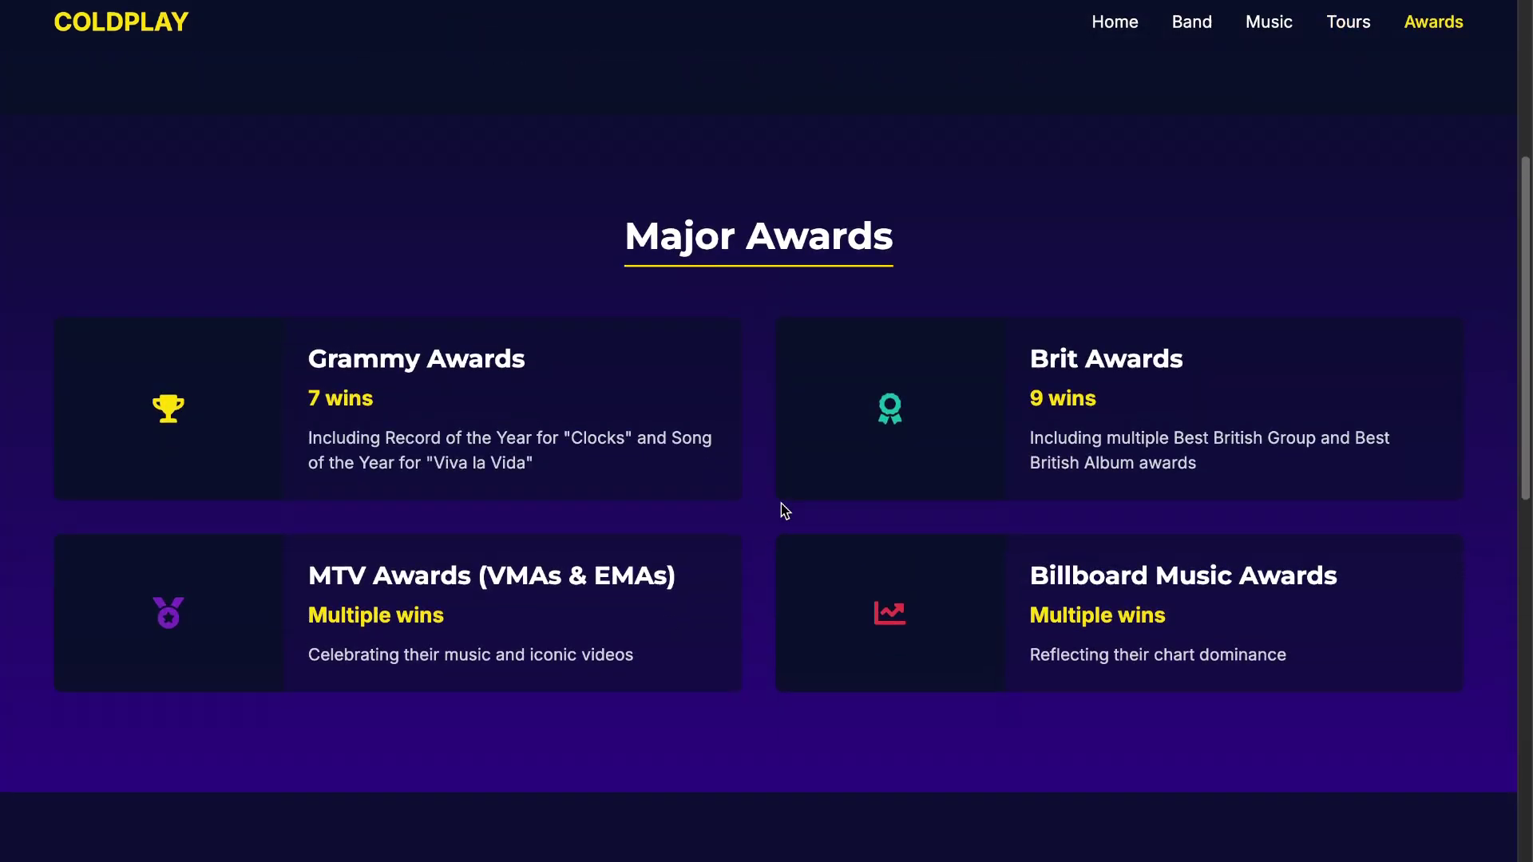
{"action": "scroll", "coordinate": [790, 626], "scroll_direction": "down", "scroll_amount": 5}
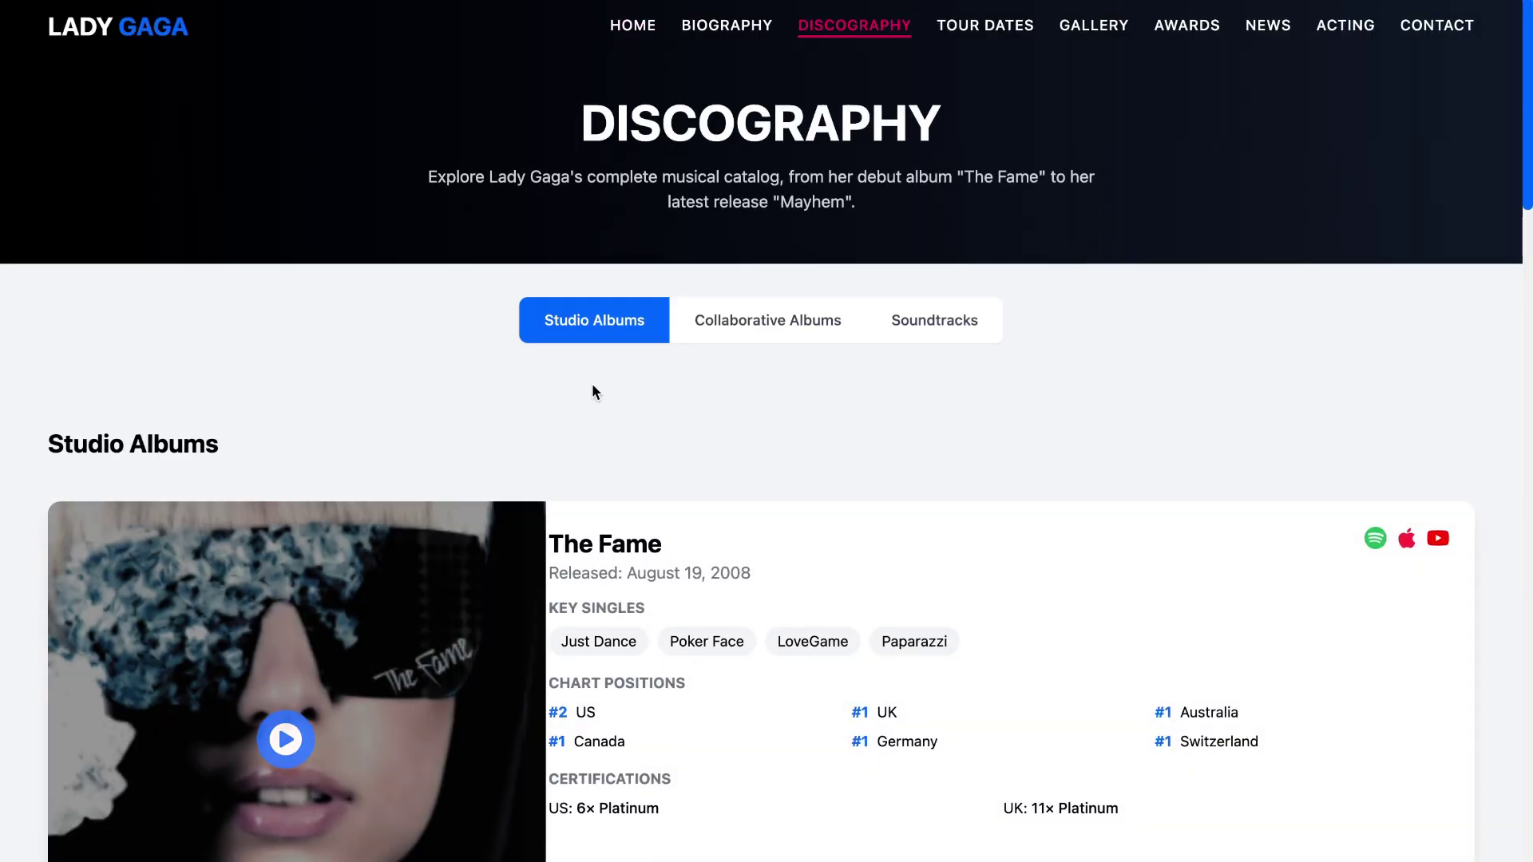
- Browse the Lady Gaga site's Home, Biography, Gallery, Awards and News pages
{"action": "scroll", "coordinate": [702, 476], "scroll_direction": "down", "scroll_amount": 2}
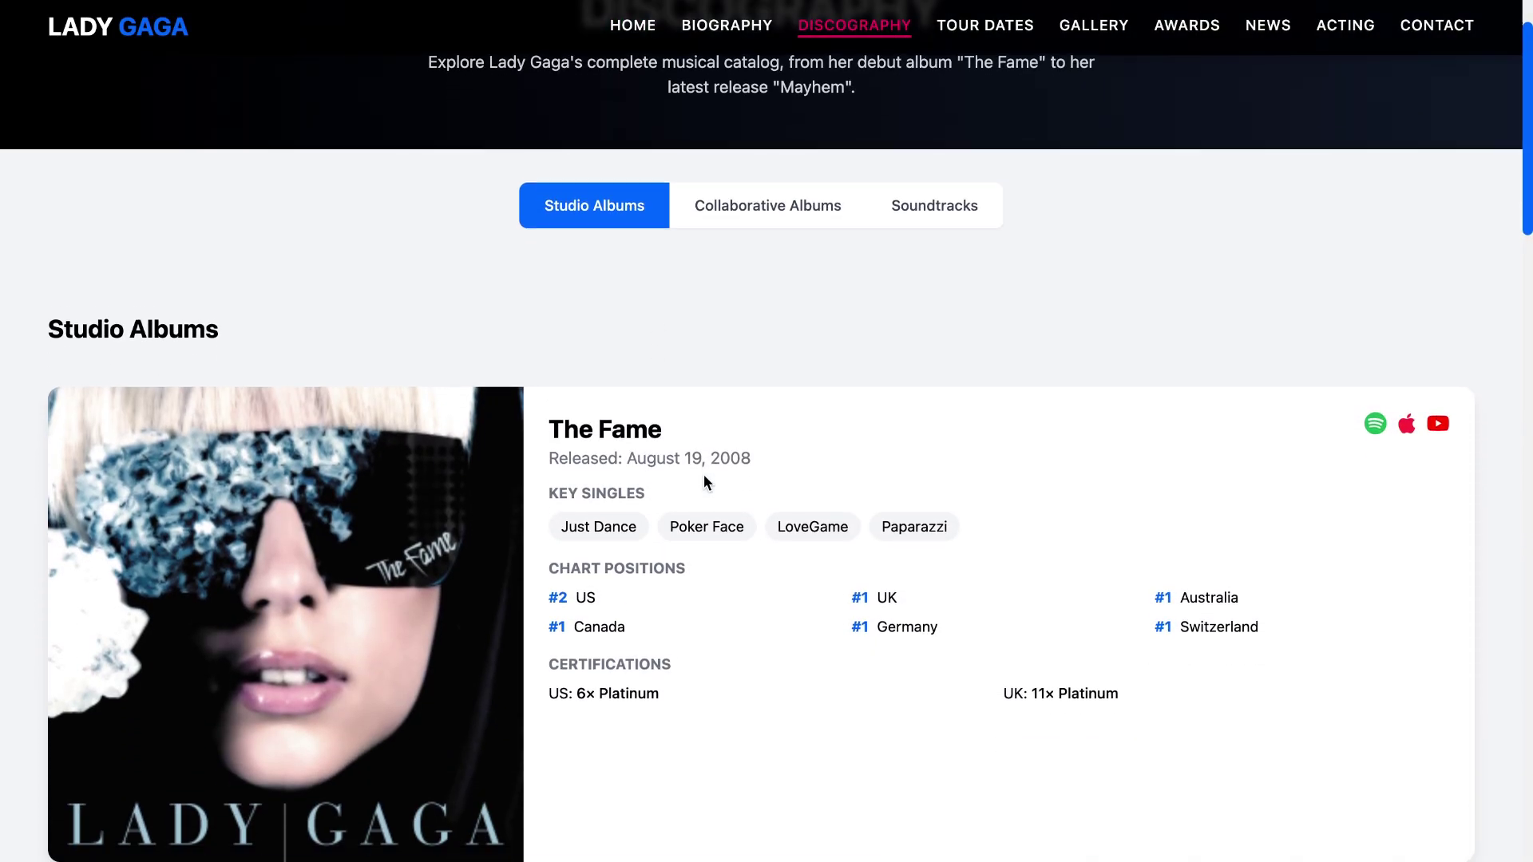
{"action": "left_click", "coordinate": [641, 40]}
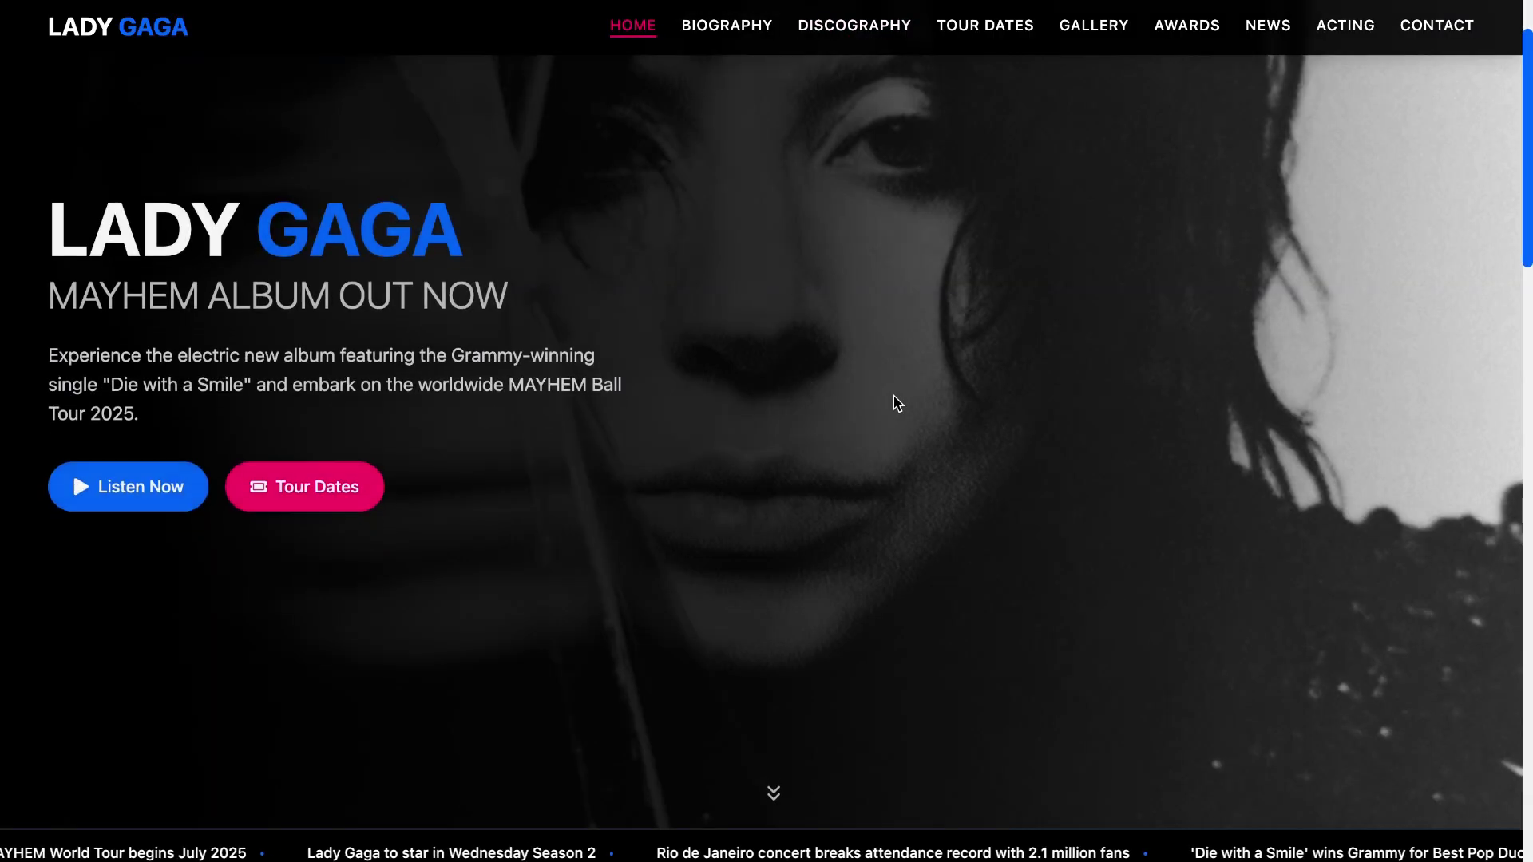
{"action": "scroll", "coordinate": [893, 396], "scroll_direction": "down", "scroll_amount": 10}
{"action": "scroll", "coordinate": [894, 396], "scroll_direction": "down", "scroll_amount": 2}
{"action": "left_click", "coordinate": [726, 29]}
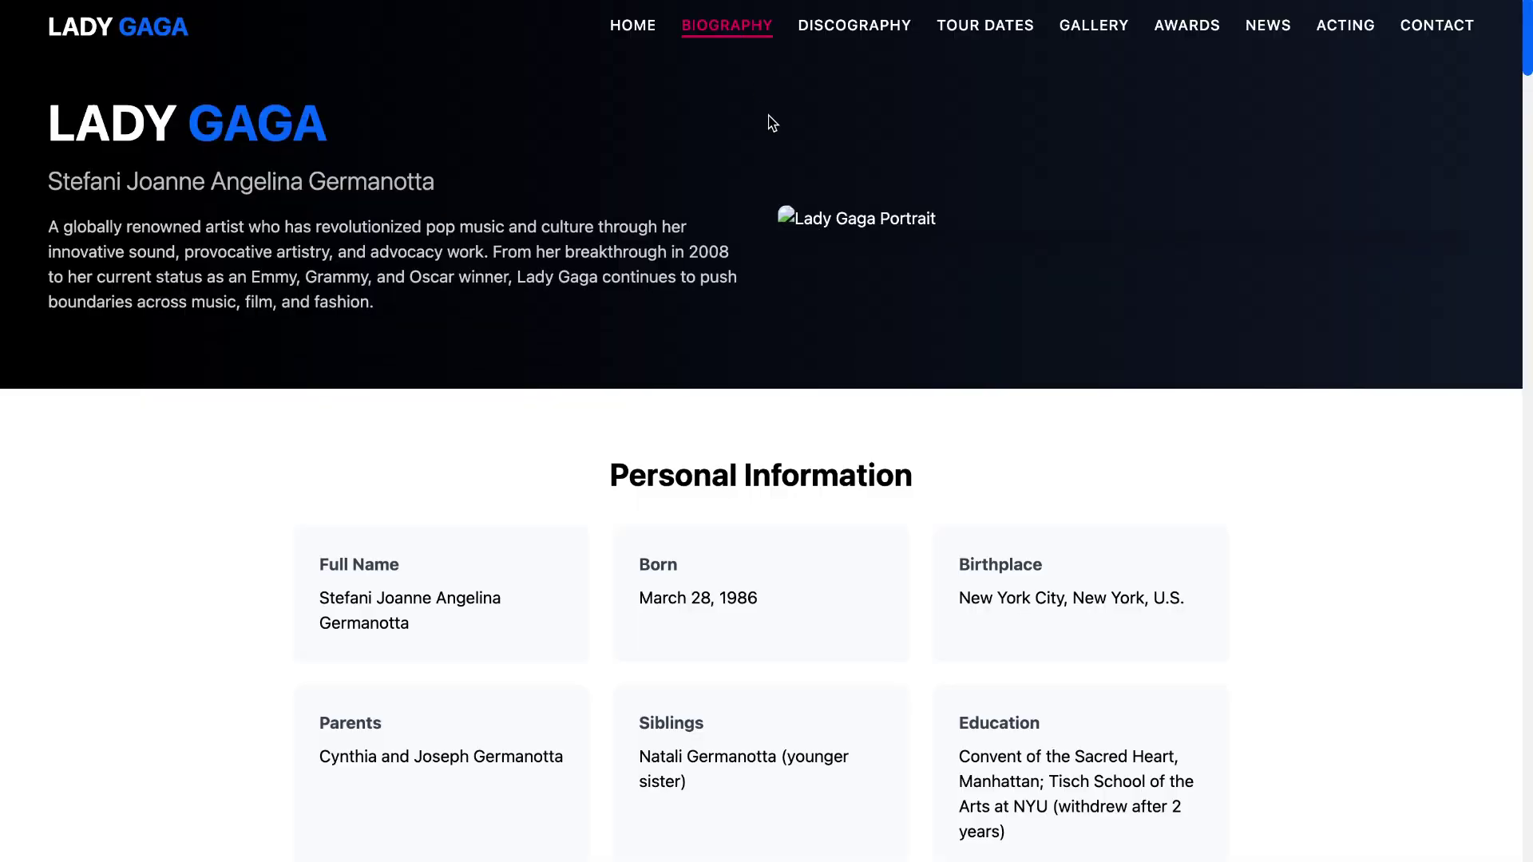
{"action": "scroll", "coordinate": [1014, 508], "scroll_direction": "down", "scroll_amount": 17}
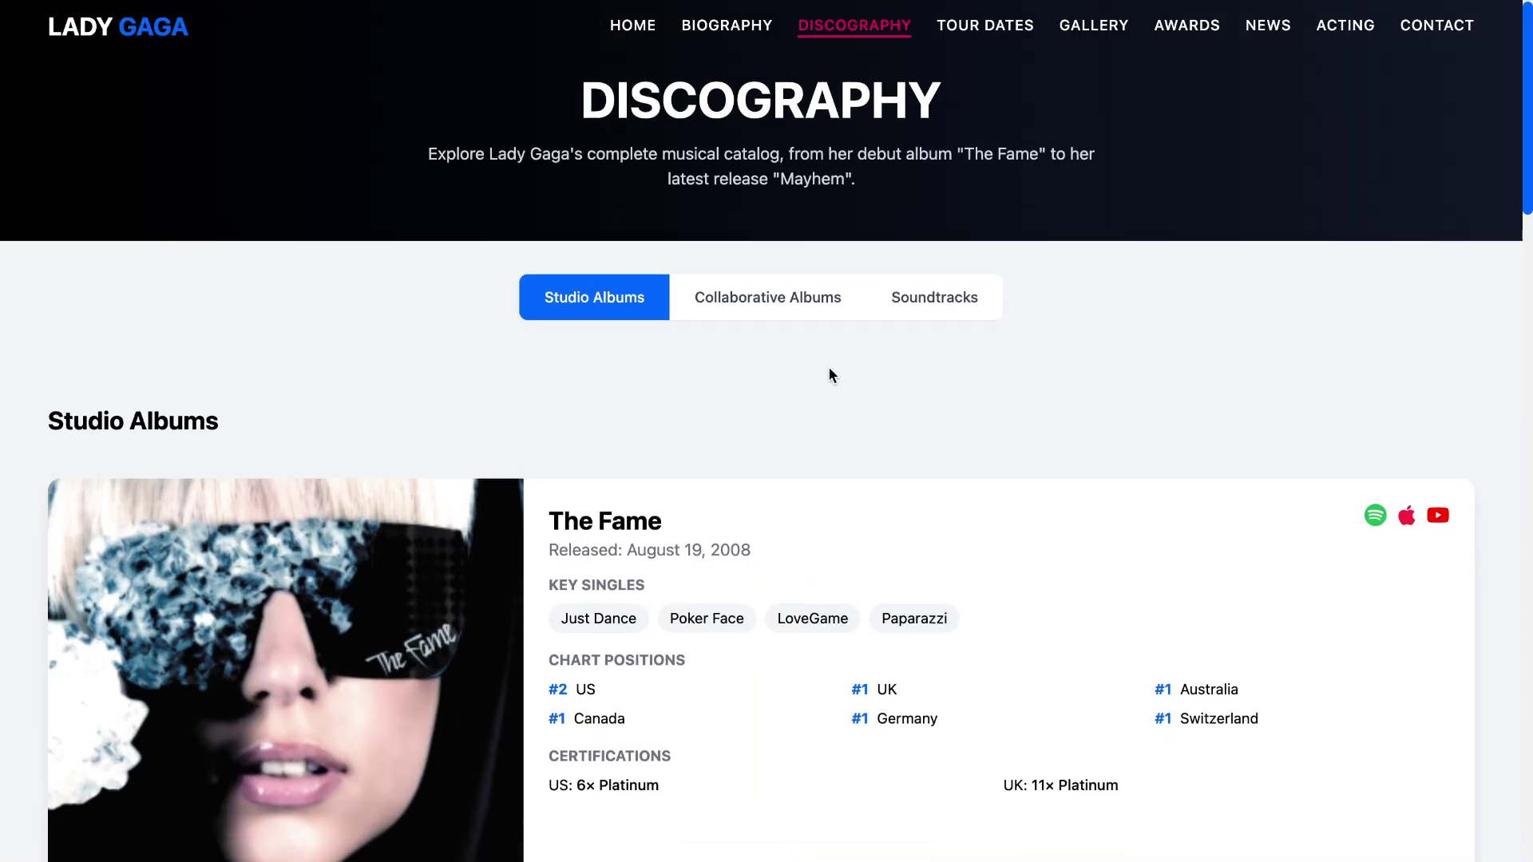
{"action": "scroll", "coordinate": [831, 369], "scroll_direction": "down", "scroll_amount": 8}
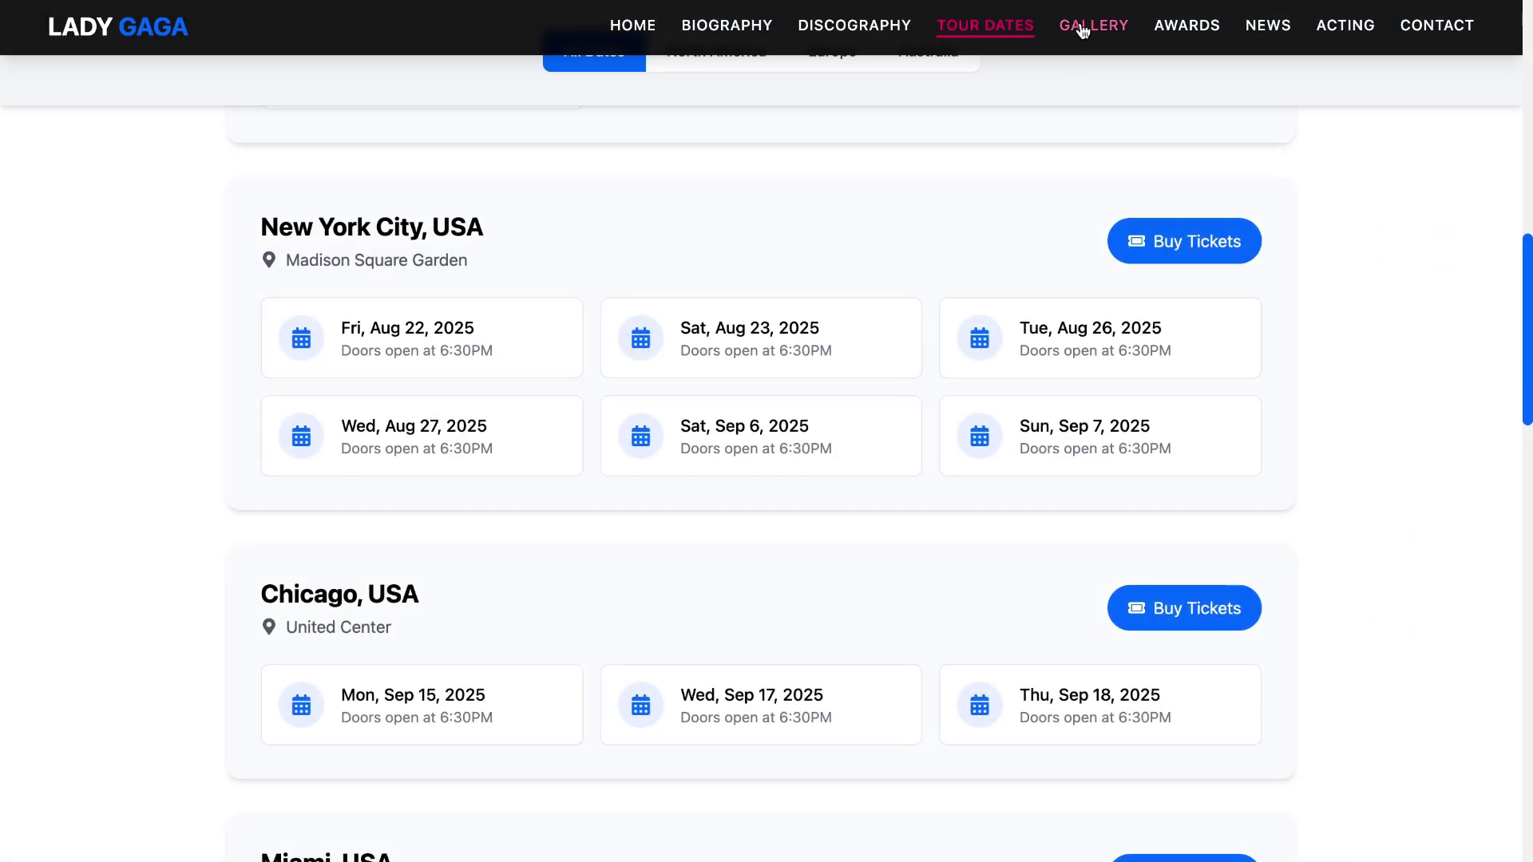
{"action": "left_click", "coordinate": [1081, 31]}
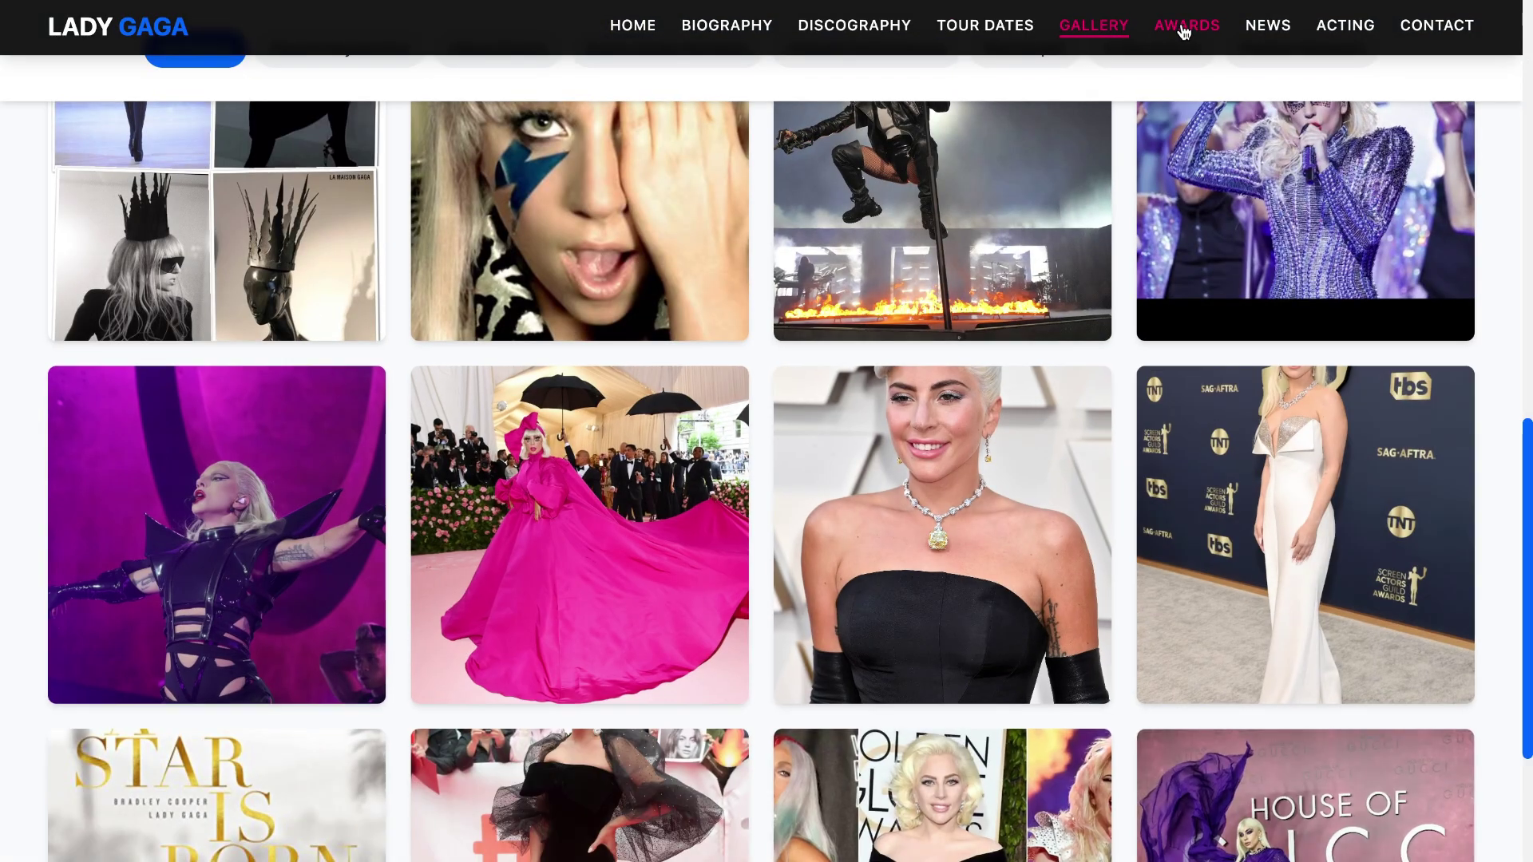
{"action": "left_click", "coordinate": [1184, 30]}
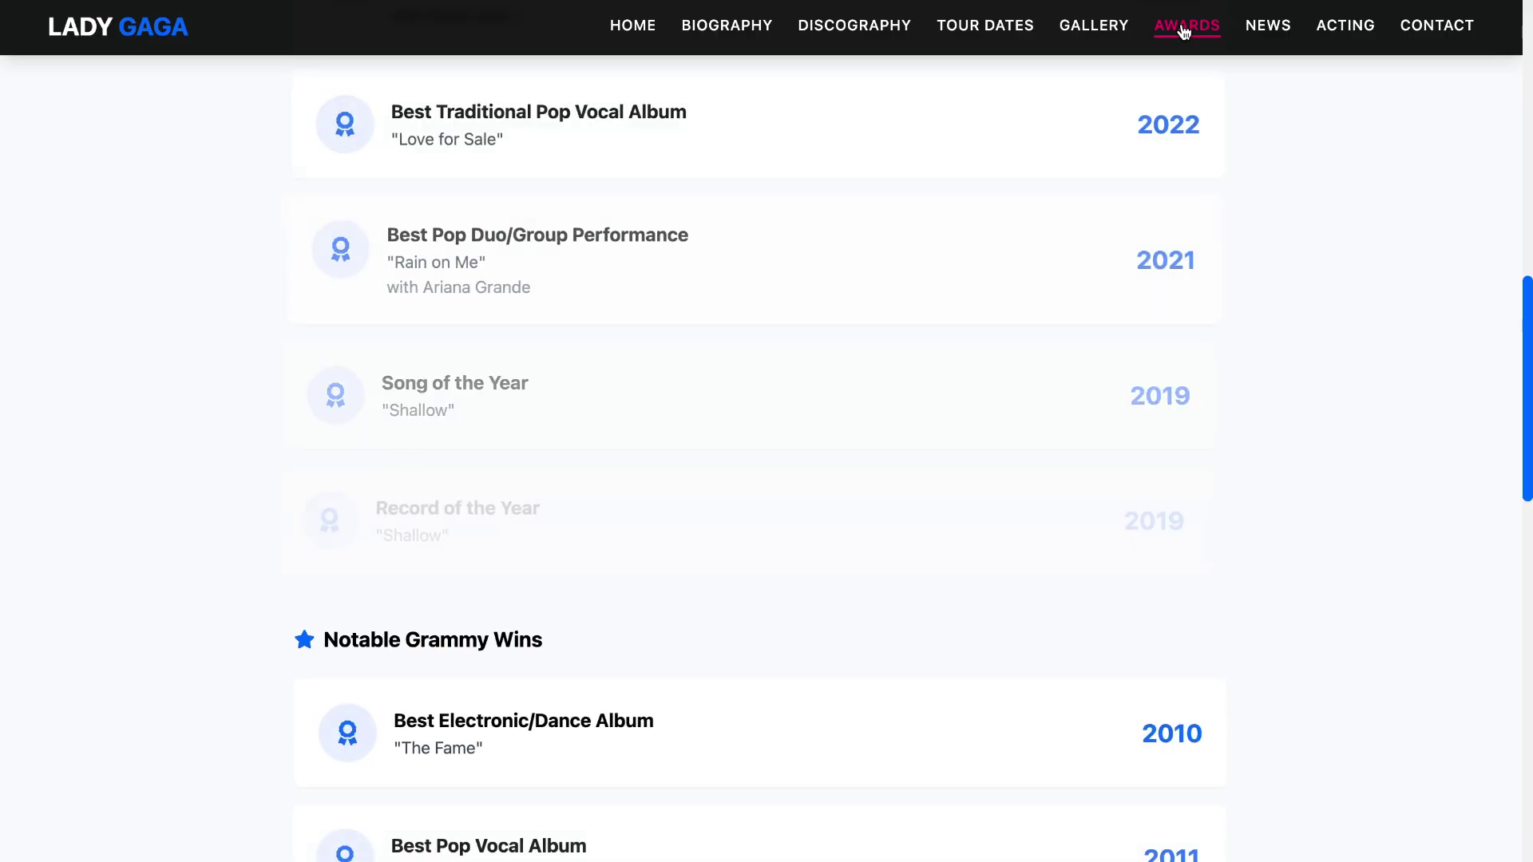
{"action": "left_click", "coordinate": [1261, 32]}
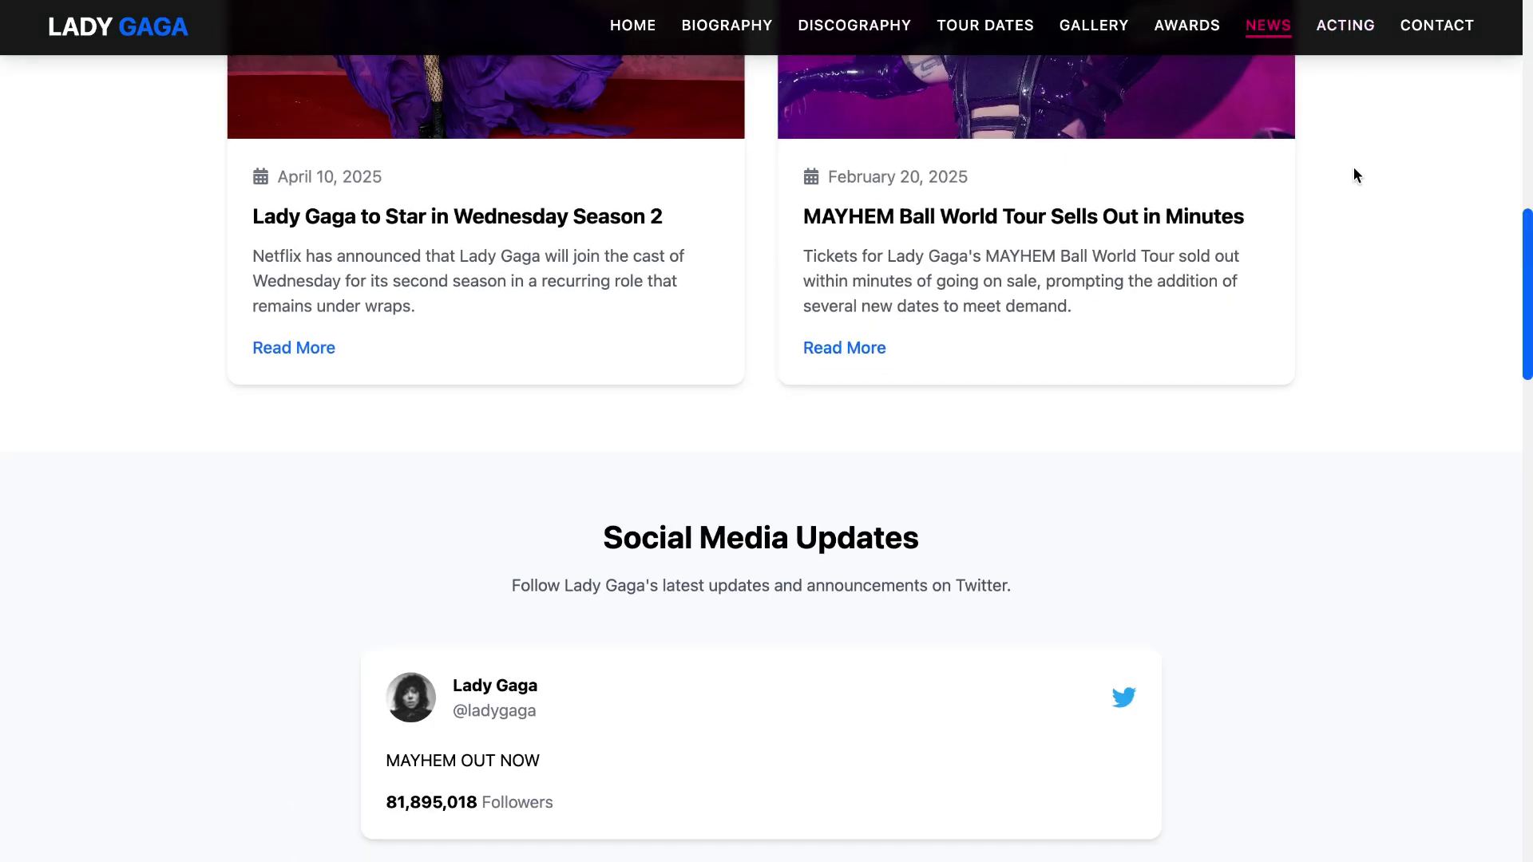
- In the Pokédex, view Charmander's detail card, close it, then open Weedle's
{"action": "scroll", "coordinate": [1344, 193], "scroll_direction": "up", "scroll_amount": 3}
{"action": "scroll", "coordinate": [1344, 201], "scroll_direction": "up", "scroll_amount": 10}
{"action": "scroll", "coordinate": [1343, 201], "scroll_direction": "down", "scroll_amount": 17}
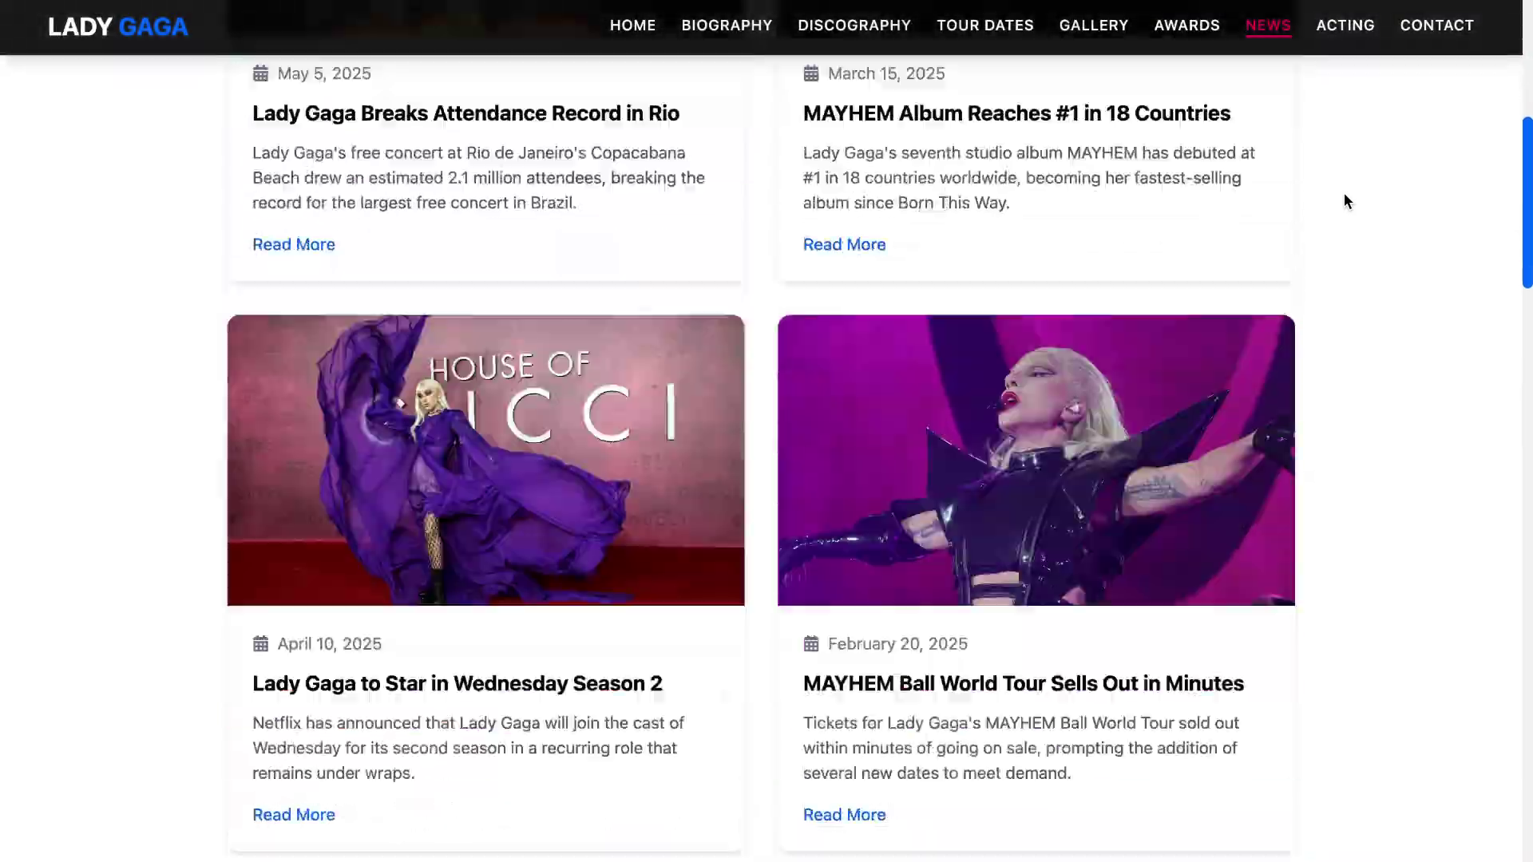
{"action": "scroll", "coordinate": [1343, 201], "scroll_direction": "down", "scroll_amount": 15}
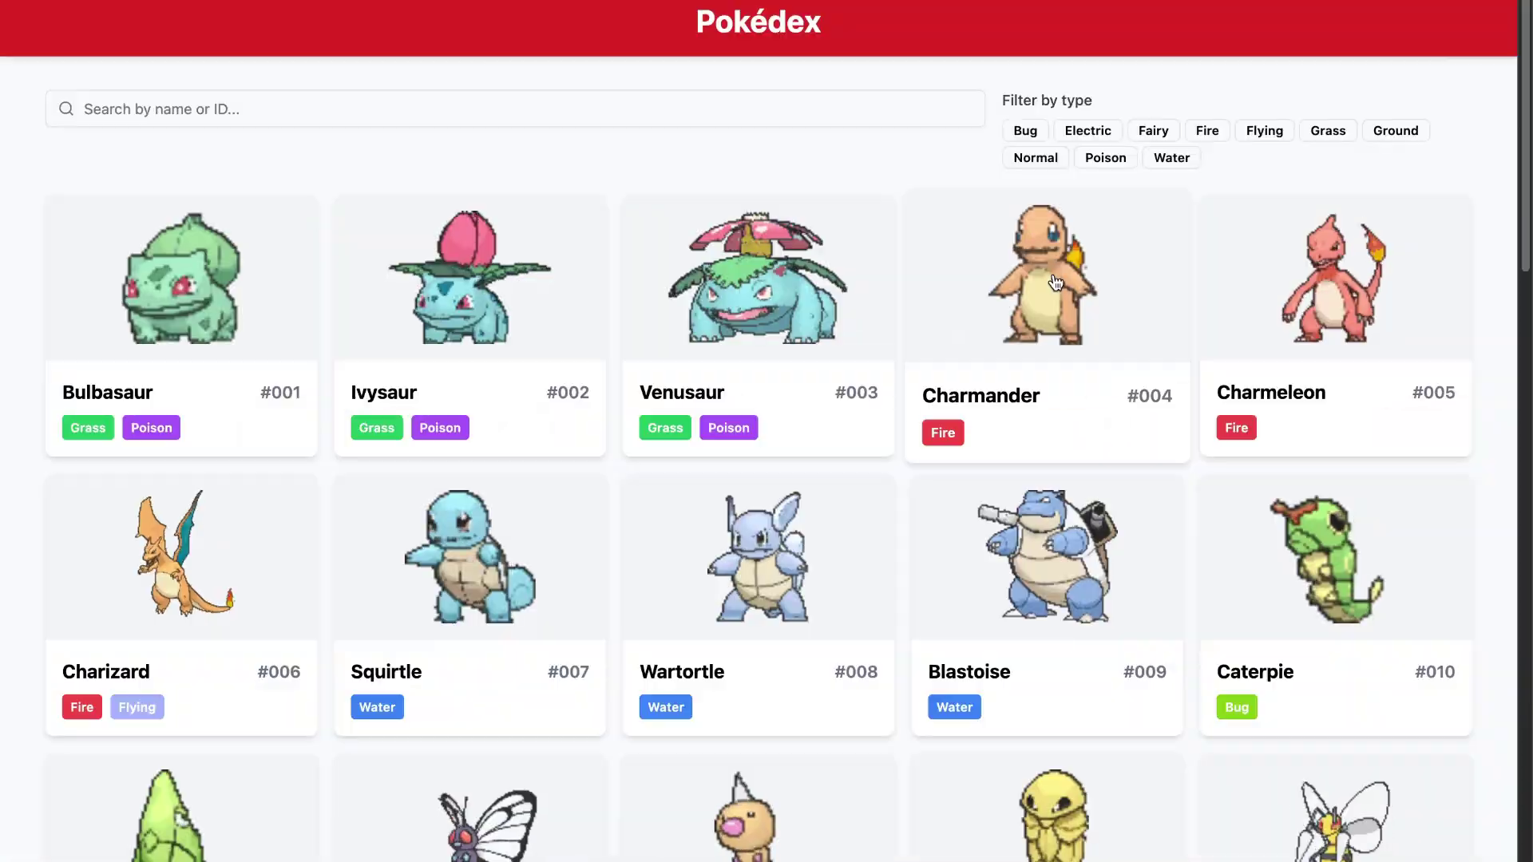
{"action": "left_click", "coordinate": [1167, 306]}
{"action": "left_click", "coordinate": [997, 236]}
{"action": "scroll", "coordinate": [560, 508], "scroll_direction": "down", "scroll_amount": 6}
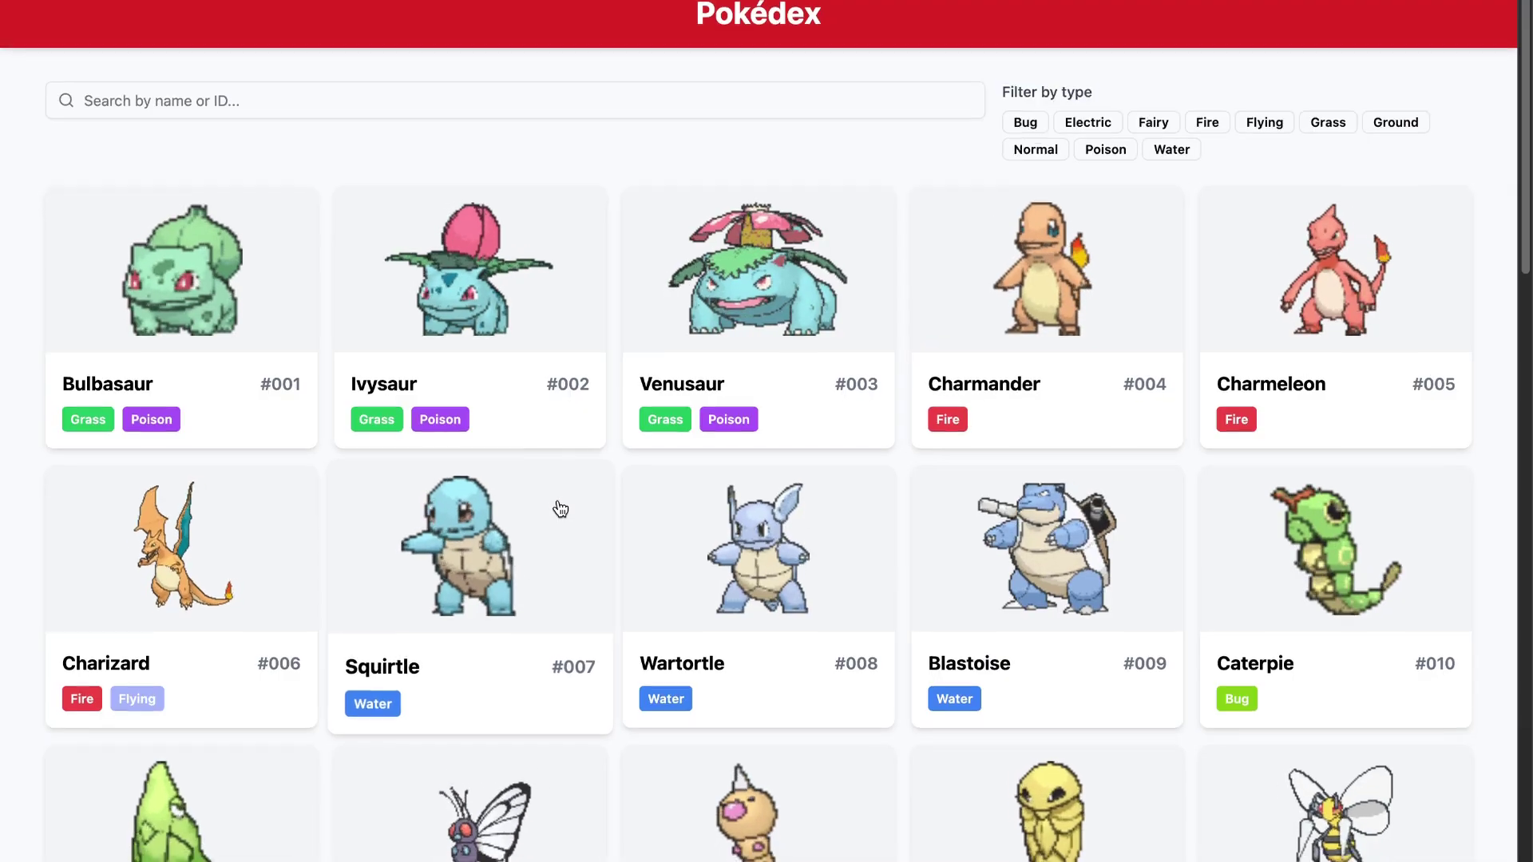
{"action": "left_click", "coordinate": [758, 447]}
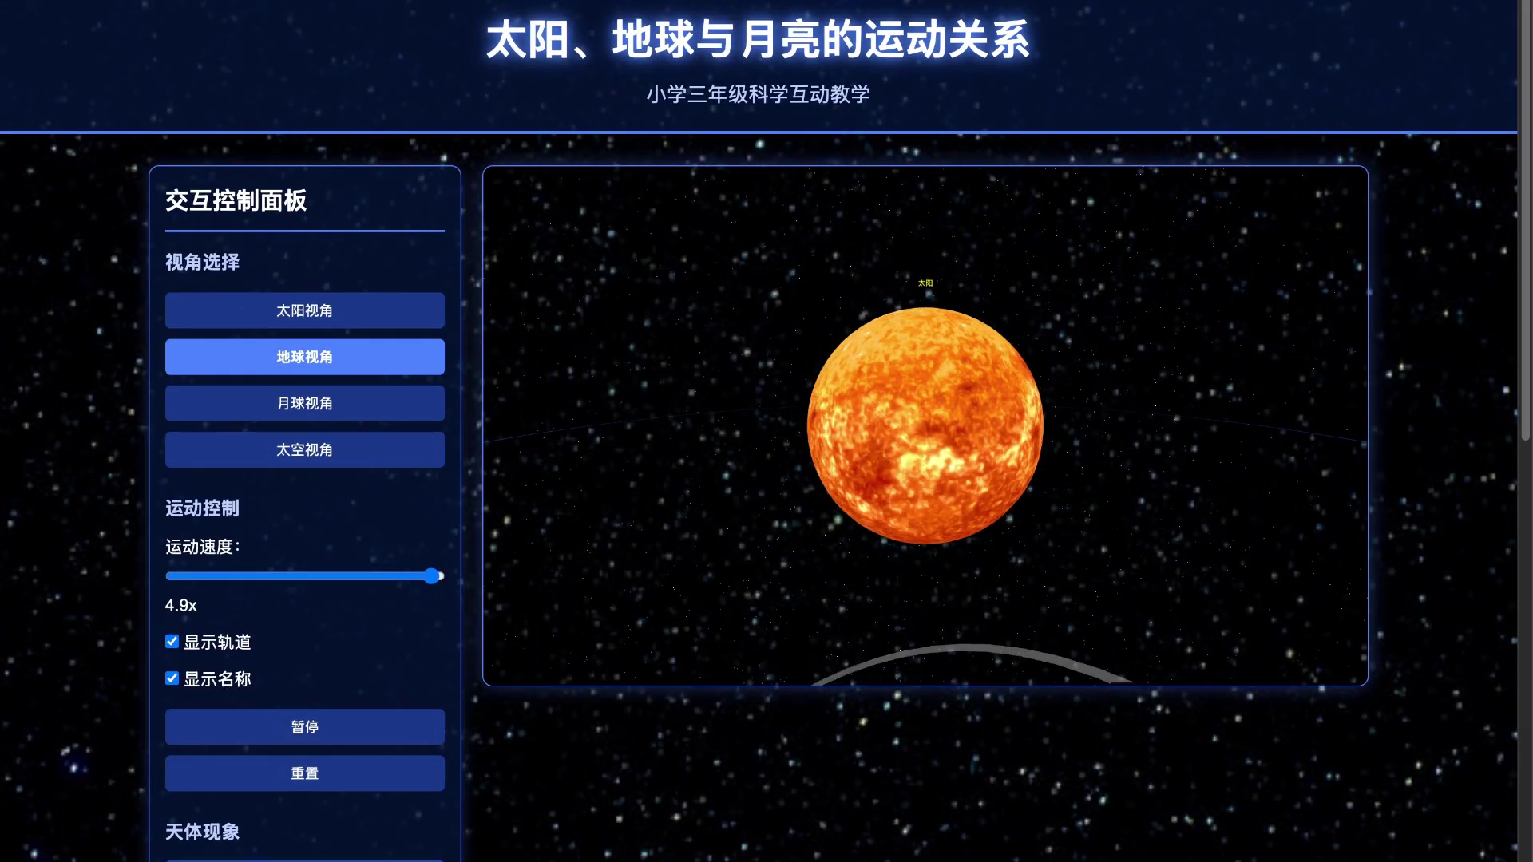
- Reset the Sun–Earth–Moon demo to 1x speed and submit a greeting line in the magic diary
{"action": "left_click", "coordinate": [346, 785]}
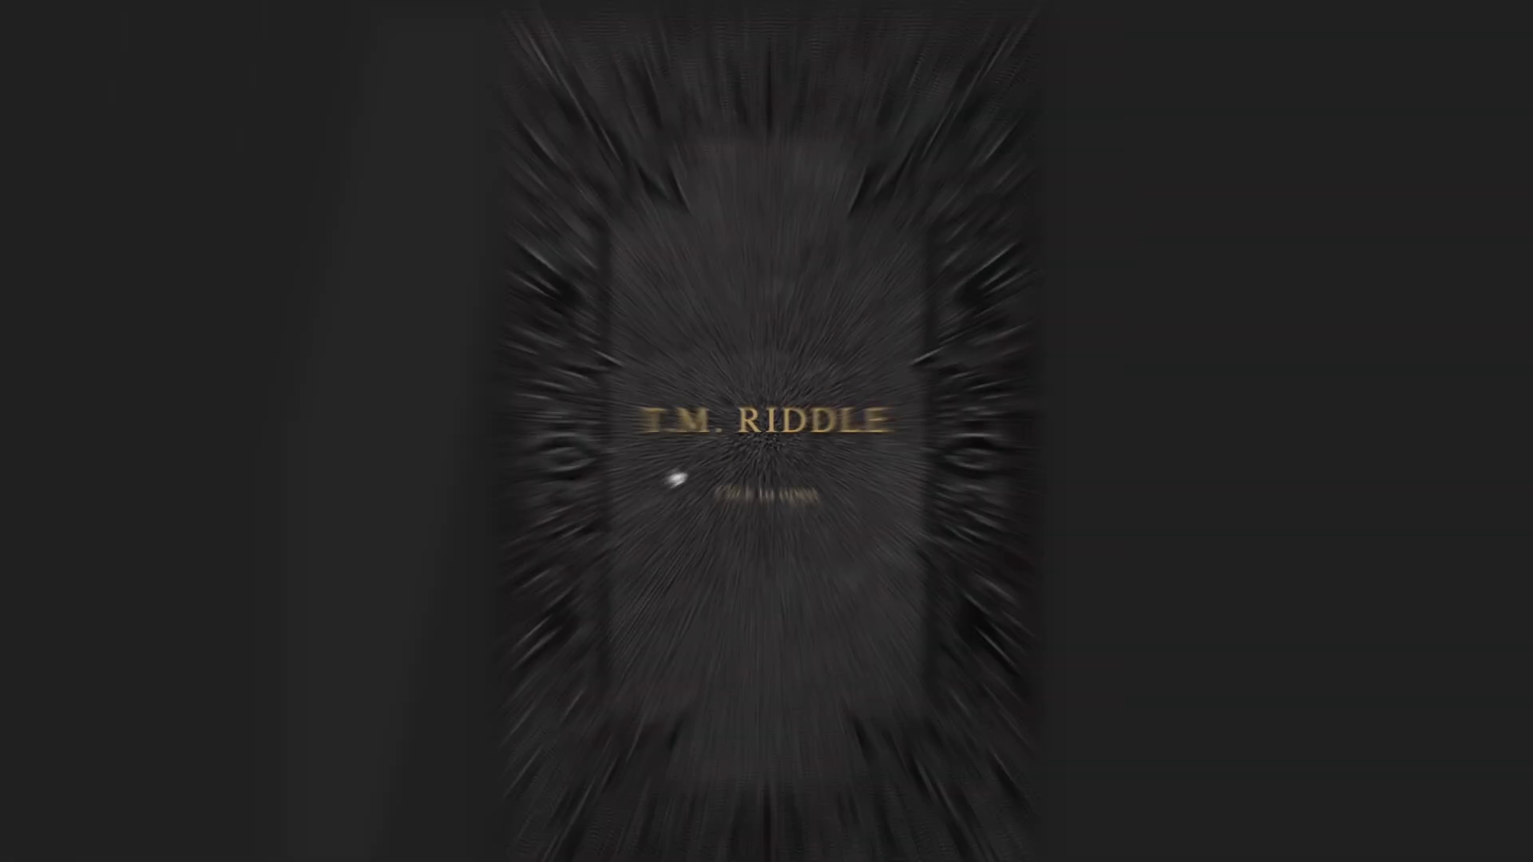
{"action": "left_click", "coordinate": [756, 502]}
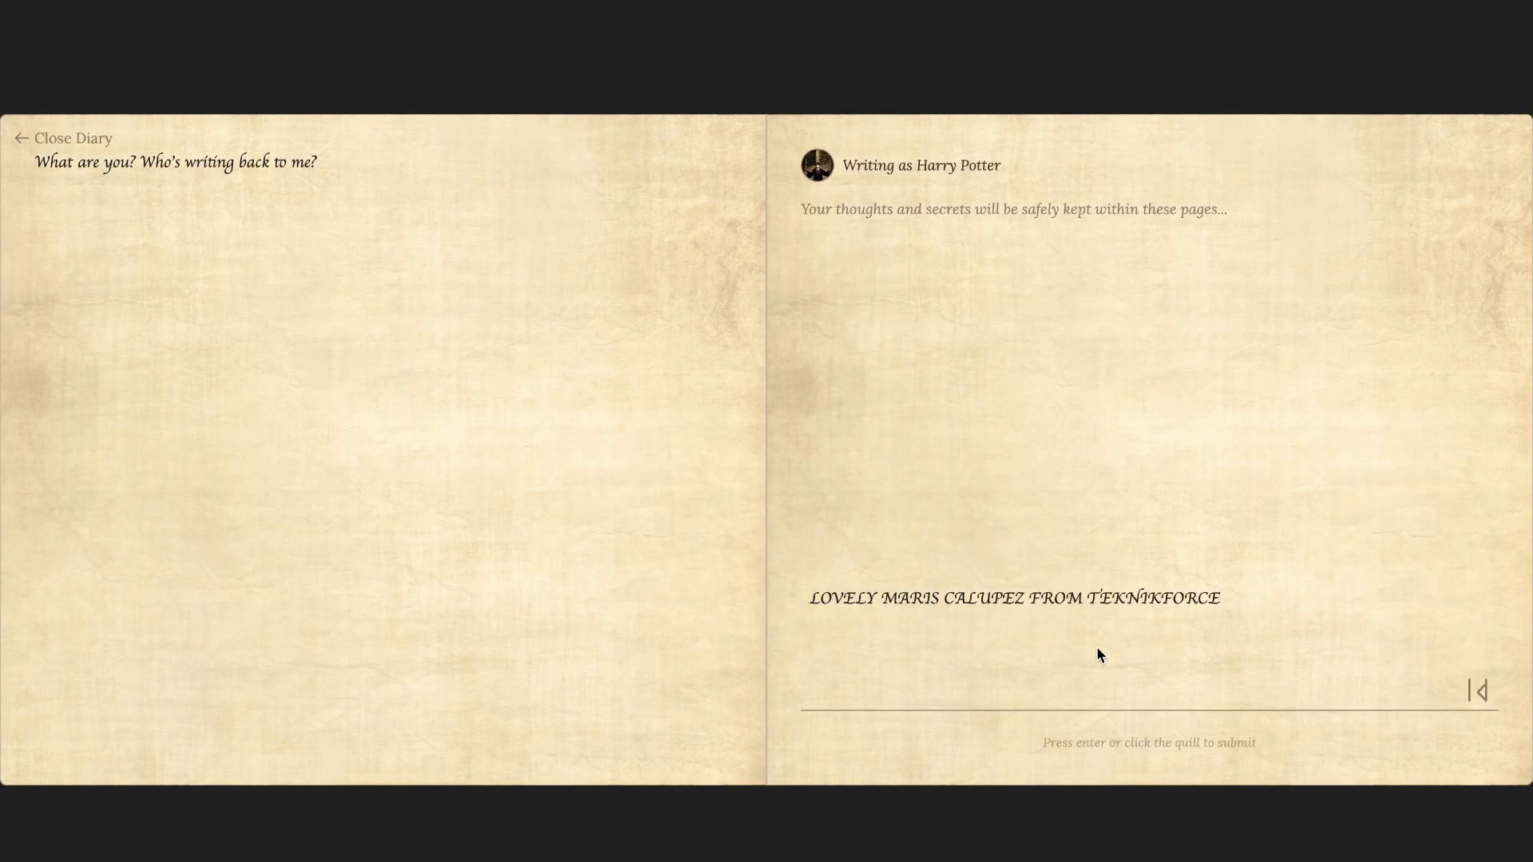
{"action": "key", "text": "Return"}
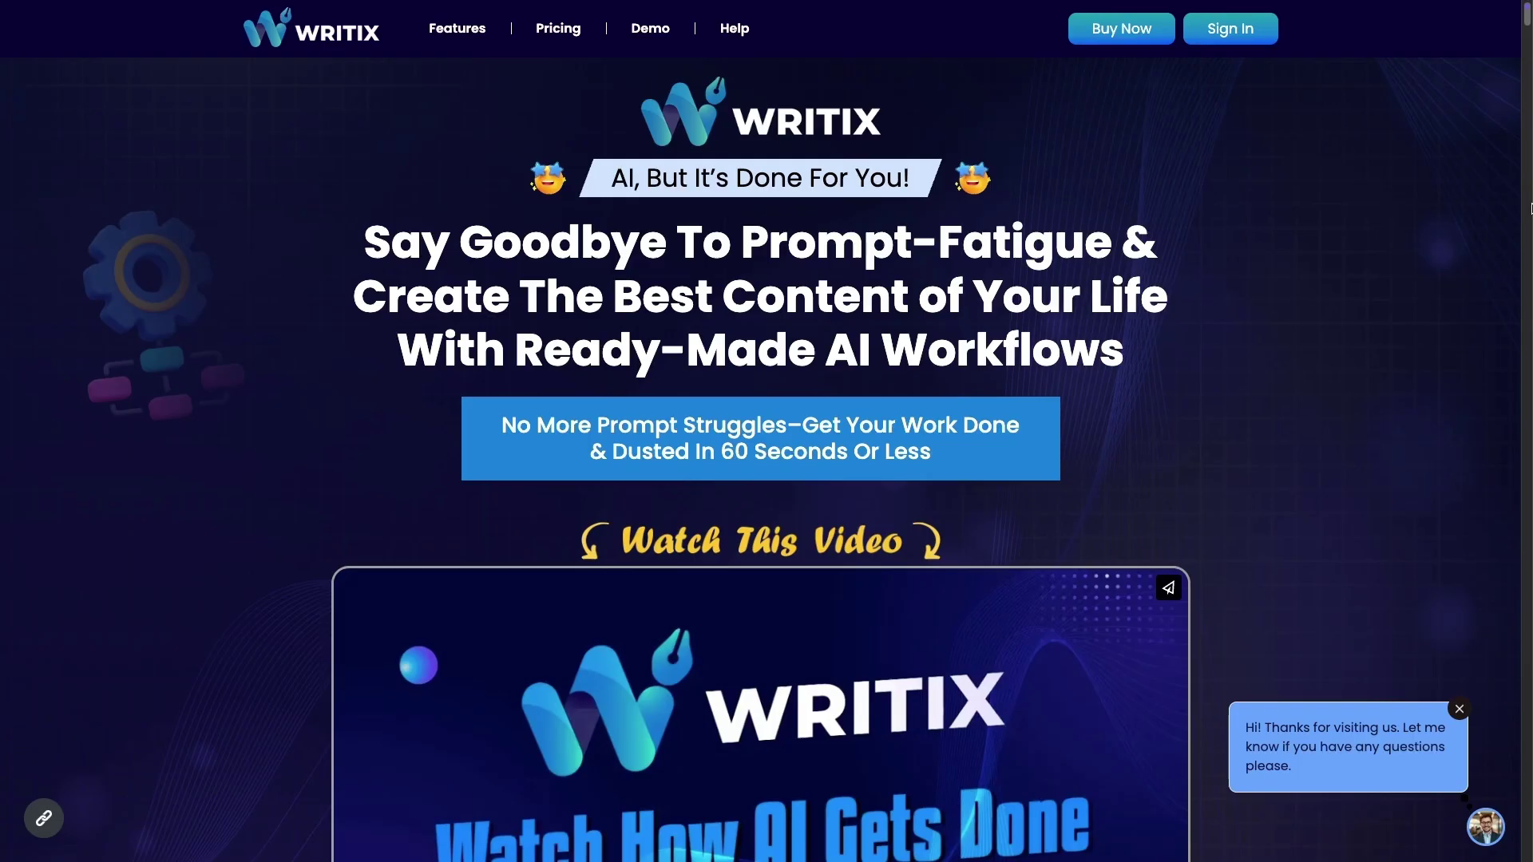
- Scroll past the Multi-AI and Deep-thinking AI Models sections to Custom Workflows & Limitless Automation
{"action": "scroll", "coordinate": [1530, 209], "scroll_direction": "down", "scroll_amount": 10}
{"action": "scroll", "coordinate": [1531, 209], "scroll_direction": "up", "scroll_amount": 2}
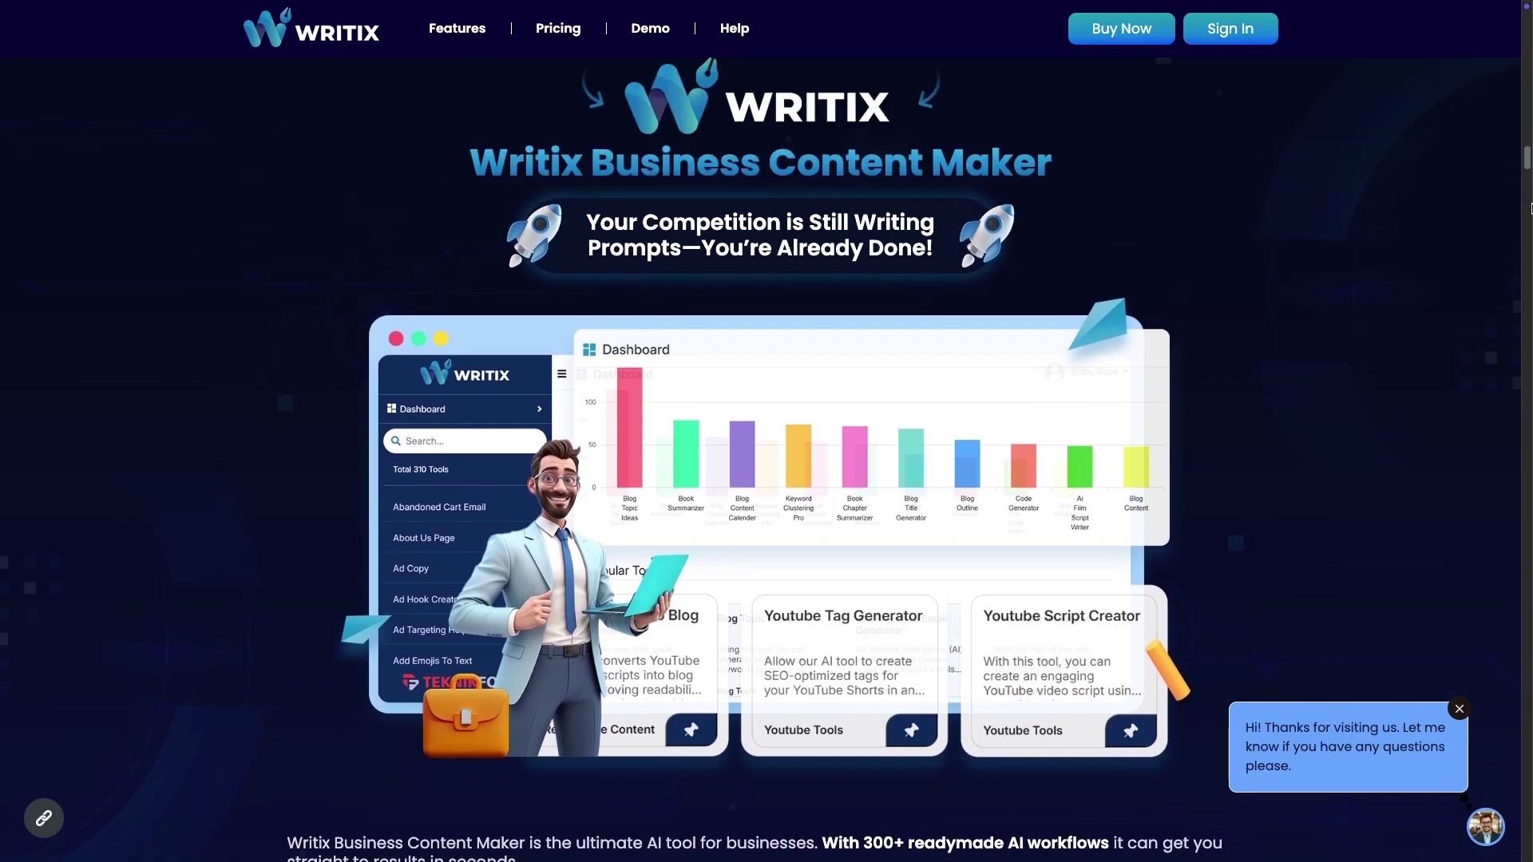
{"action": "scroll", "coordinate": [1530, 209], "scroll_direction": "down", "scroll_amount": 10}
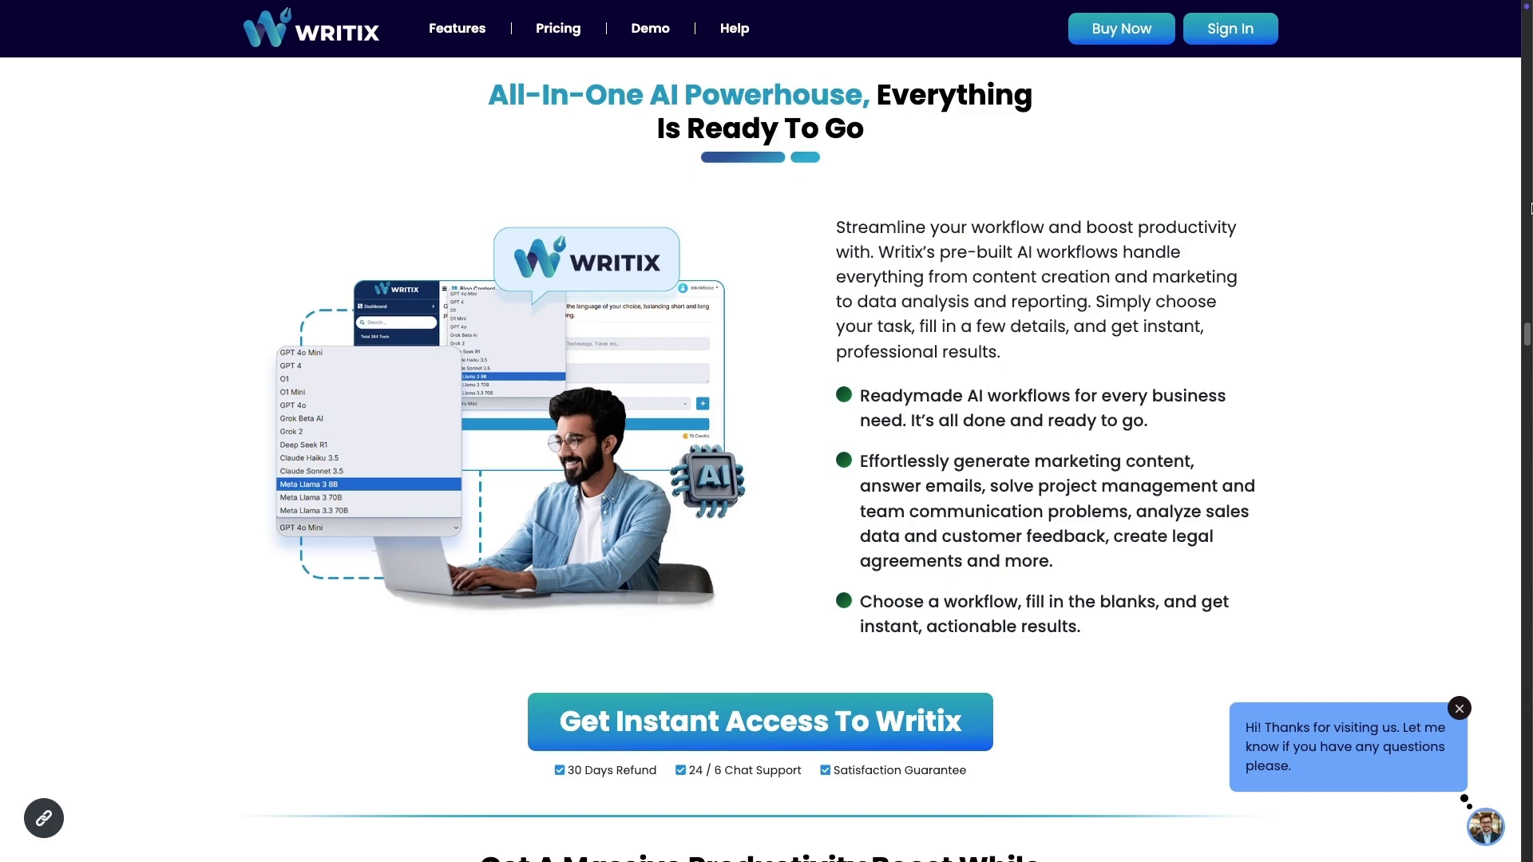
{"action": "scroll", "coordinate": [1530, 209], "scroll_direction": "down", "scroll_amount": 10}
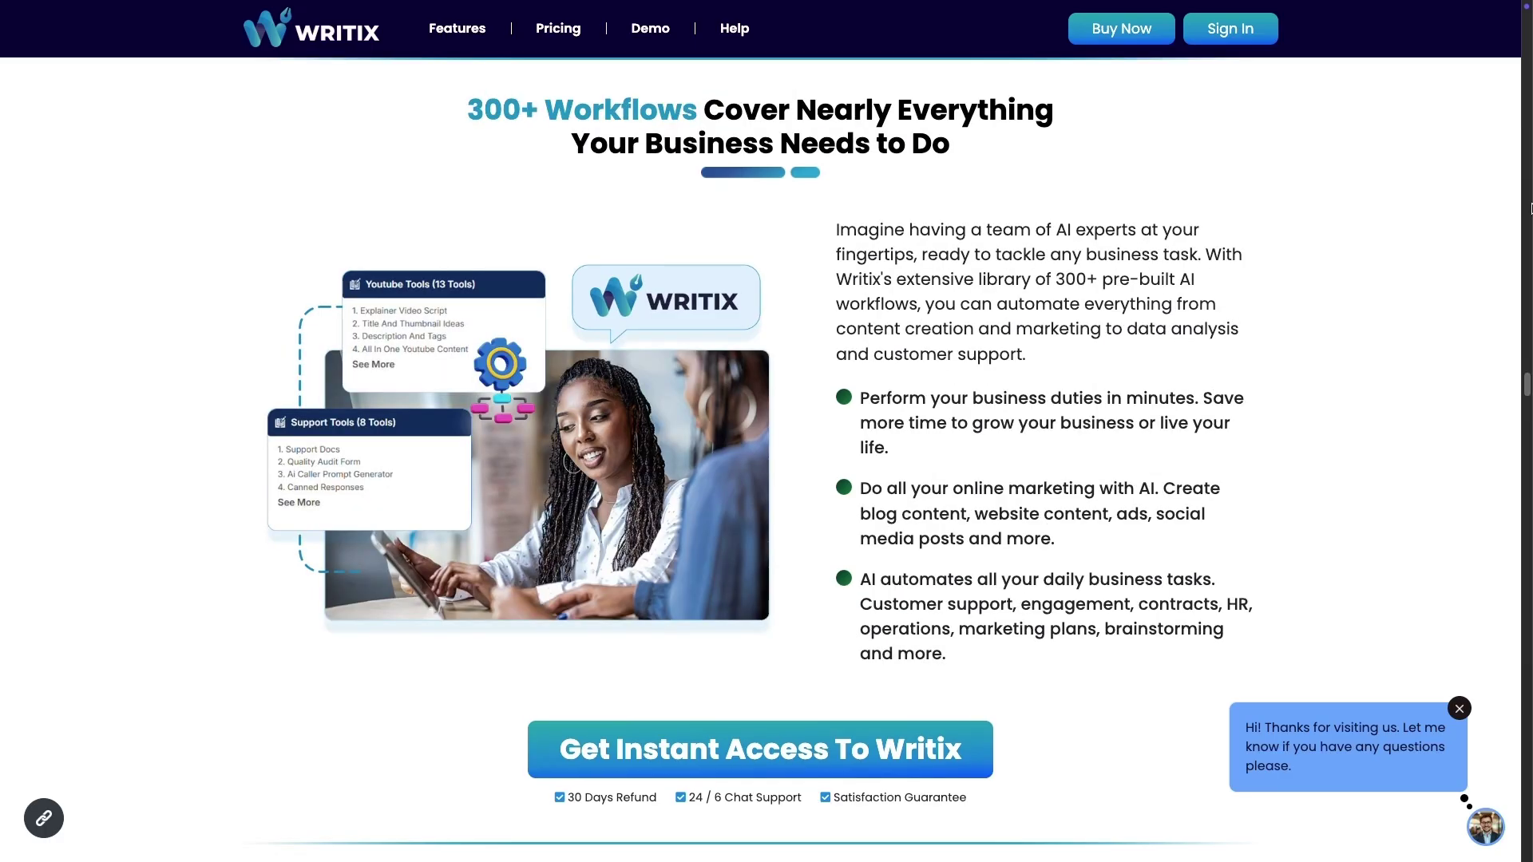
{"action": "scroll", "coordinate": [1530, 209], "scroll_direction": "down", "scroll_amount": 9}
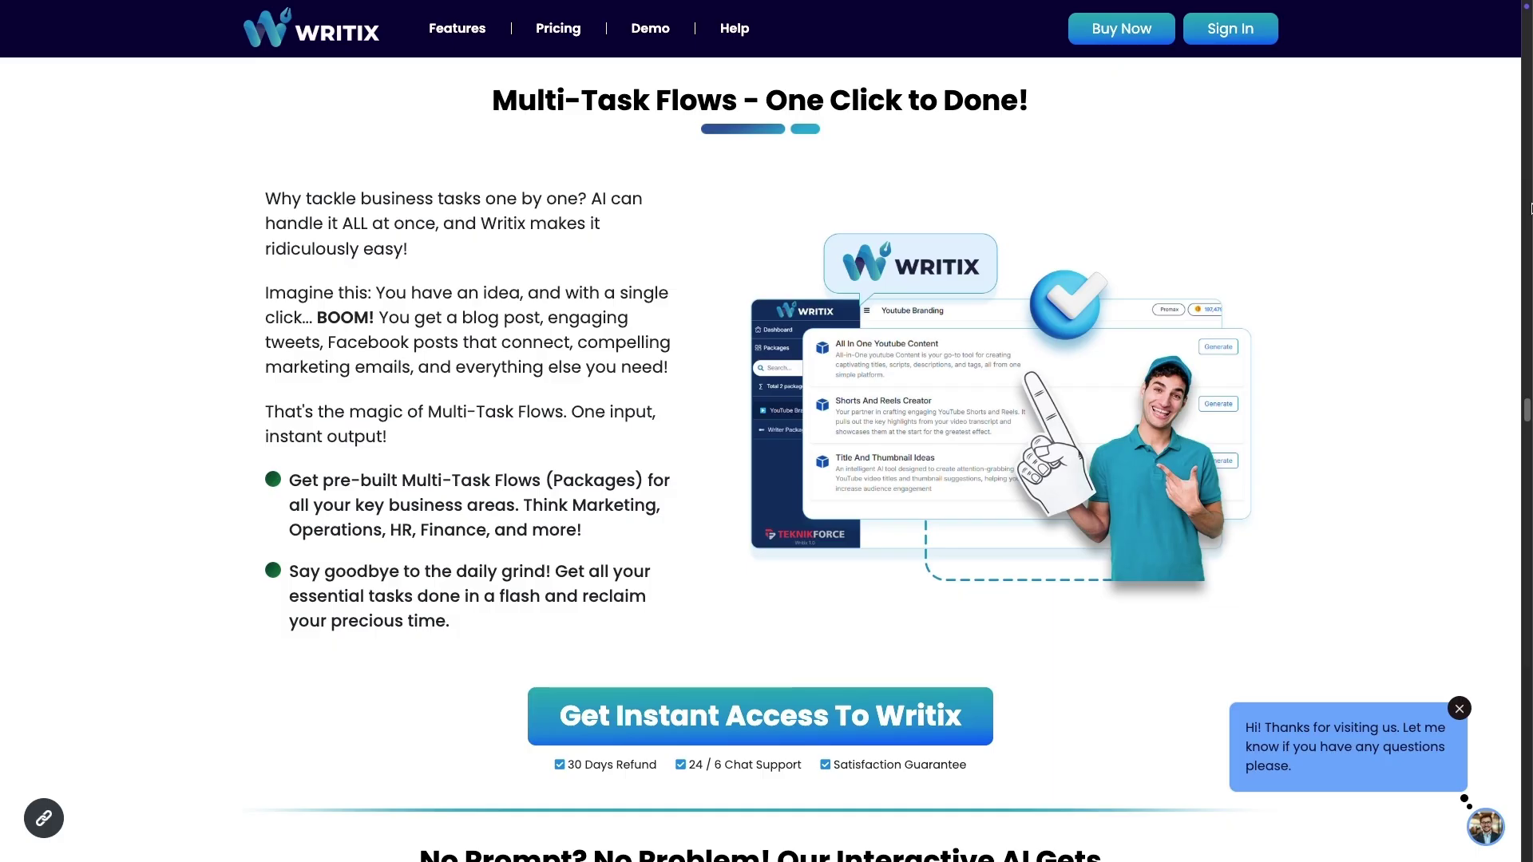
{"action": "scroll", "coordinate": [1530, 209], "scroll_direction": "down", "scroll_amount": 9}
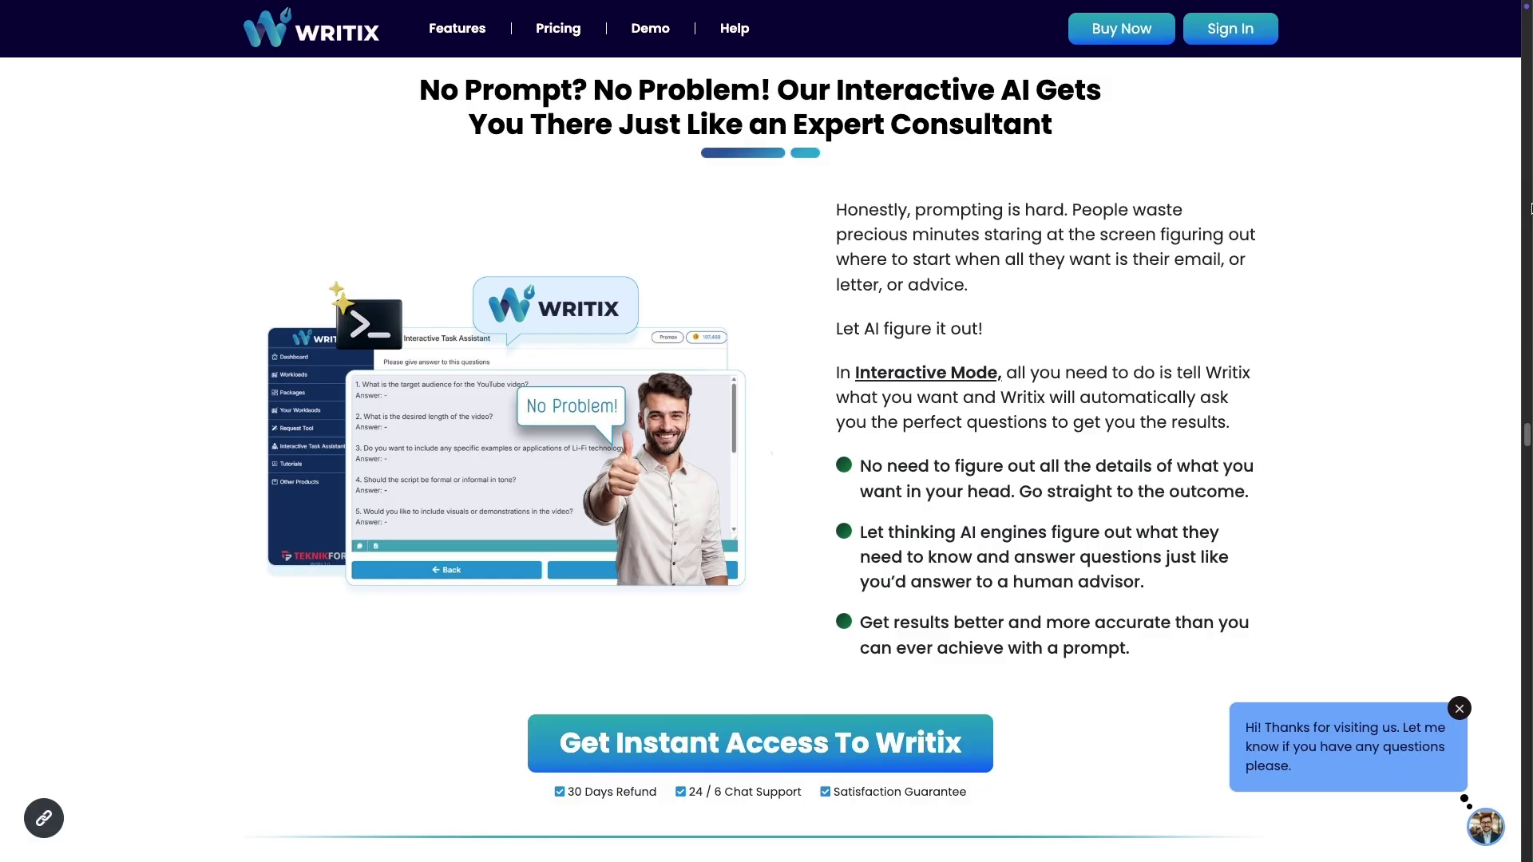
{"action": "scroll", "coordinate": [1530, 209], "scroll_direction": "down", "scroll_amount": 9}
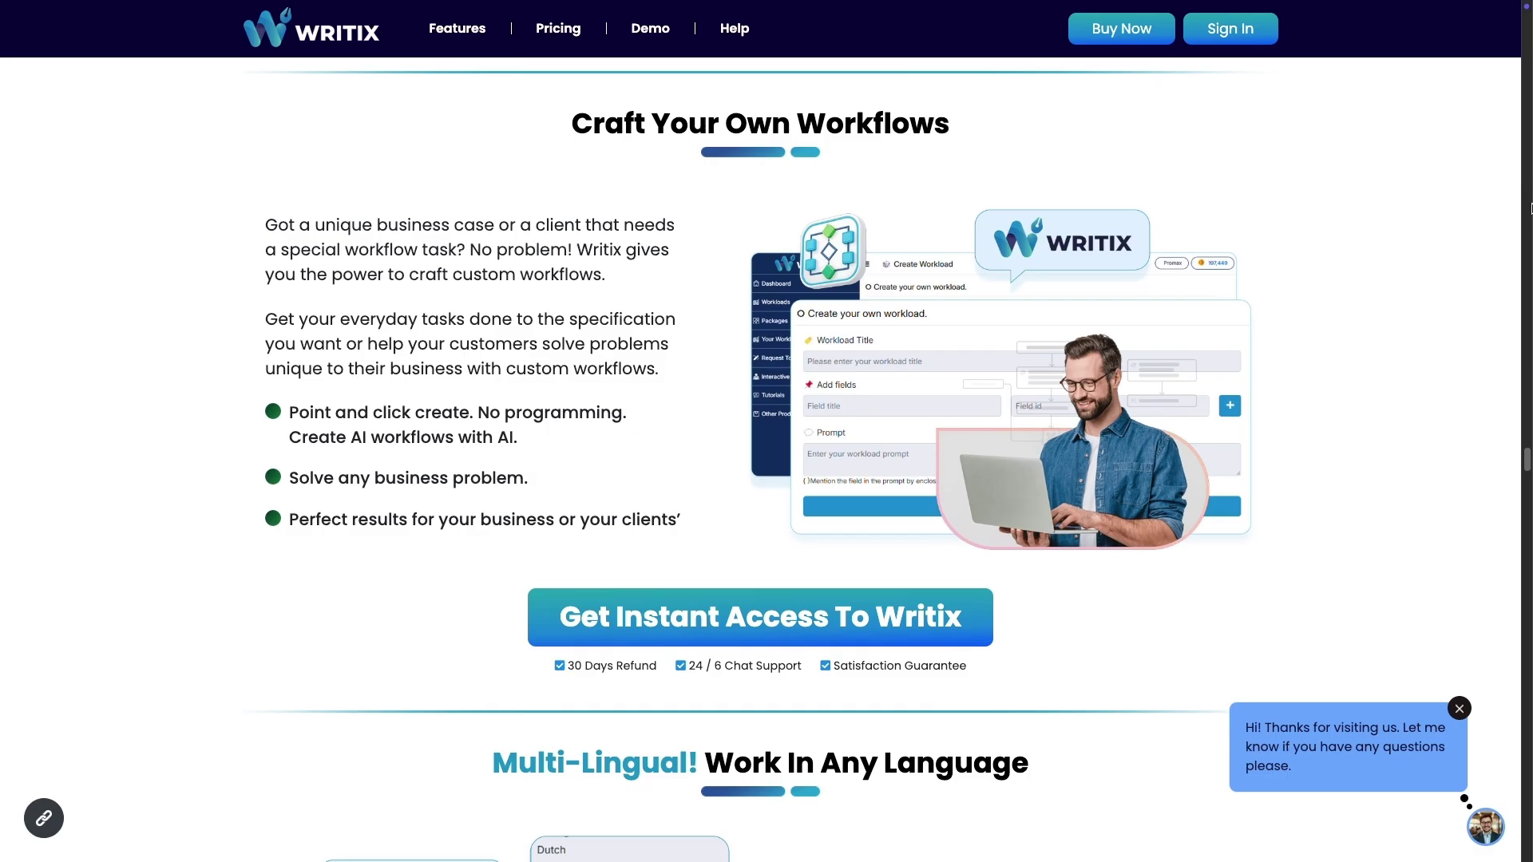
{"action": "scroll", "coordinate": [1530, 209], "scroll_direction": "down", "scroll_amount": 8}
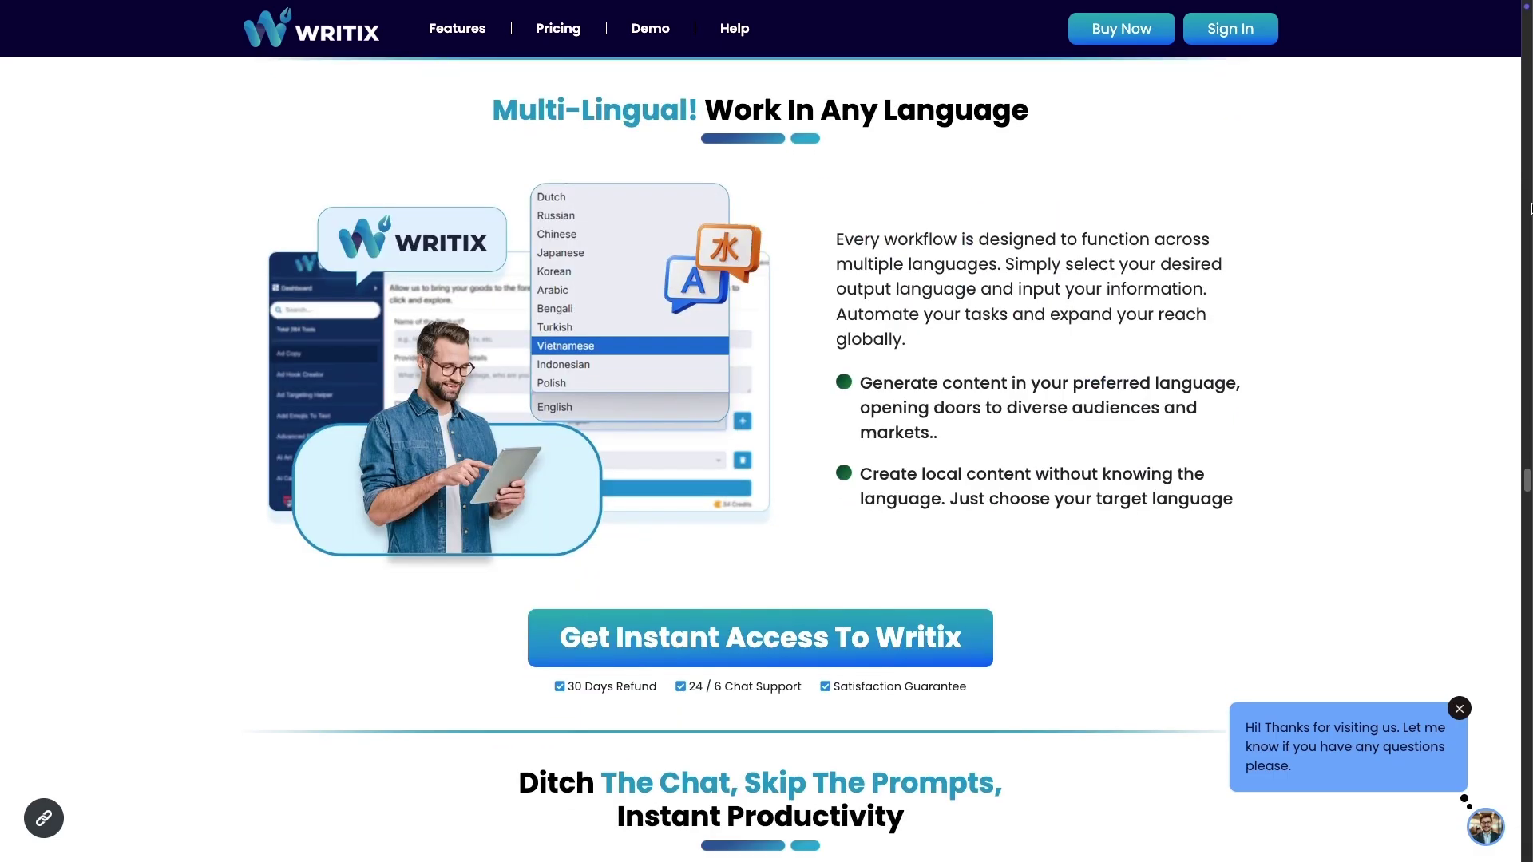
{"action": "scroll", "coordinate": [1530, 209], "scroll_direction": "down", "scroll_amount": 10}
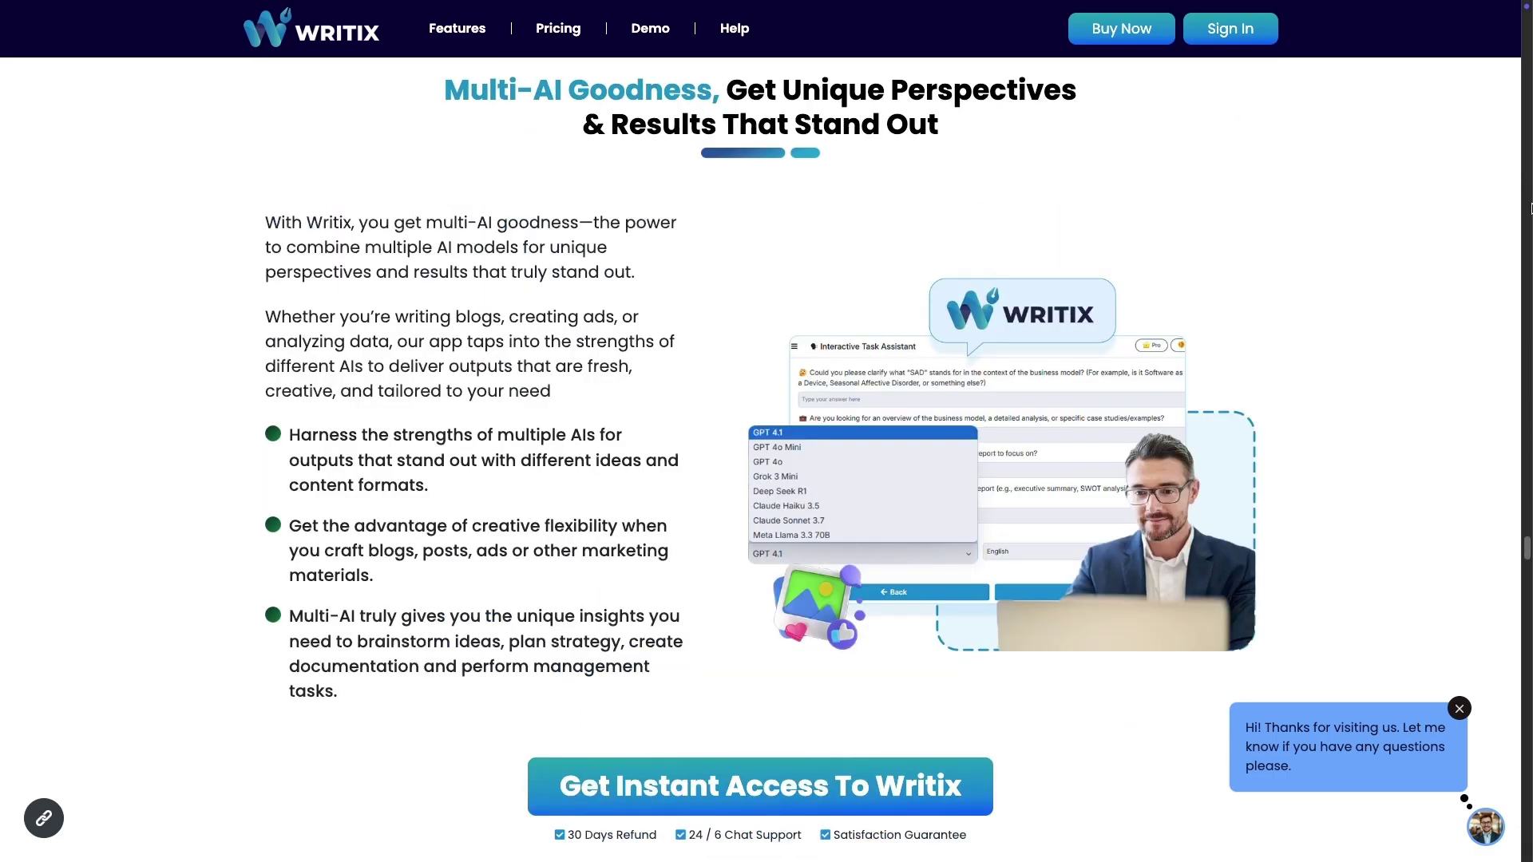
{"action": "scroll", "coordinate": [1530, 209], "scroll_direction": "down", "scroll_amount": 10}
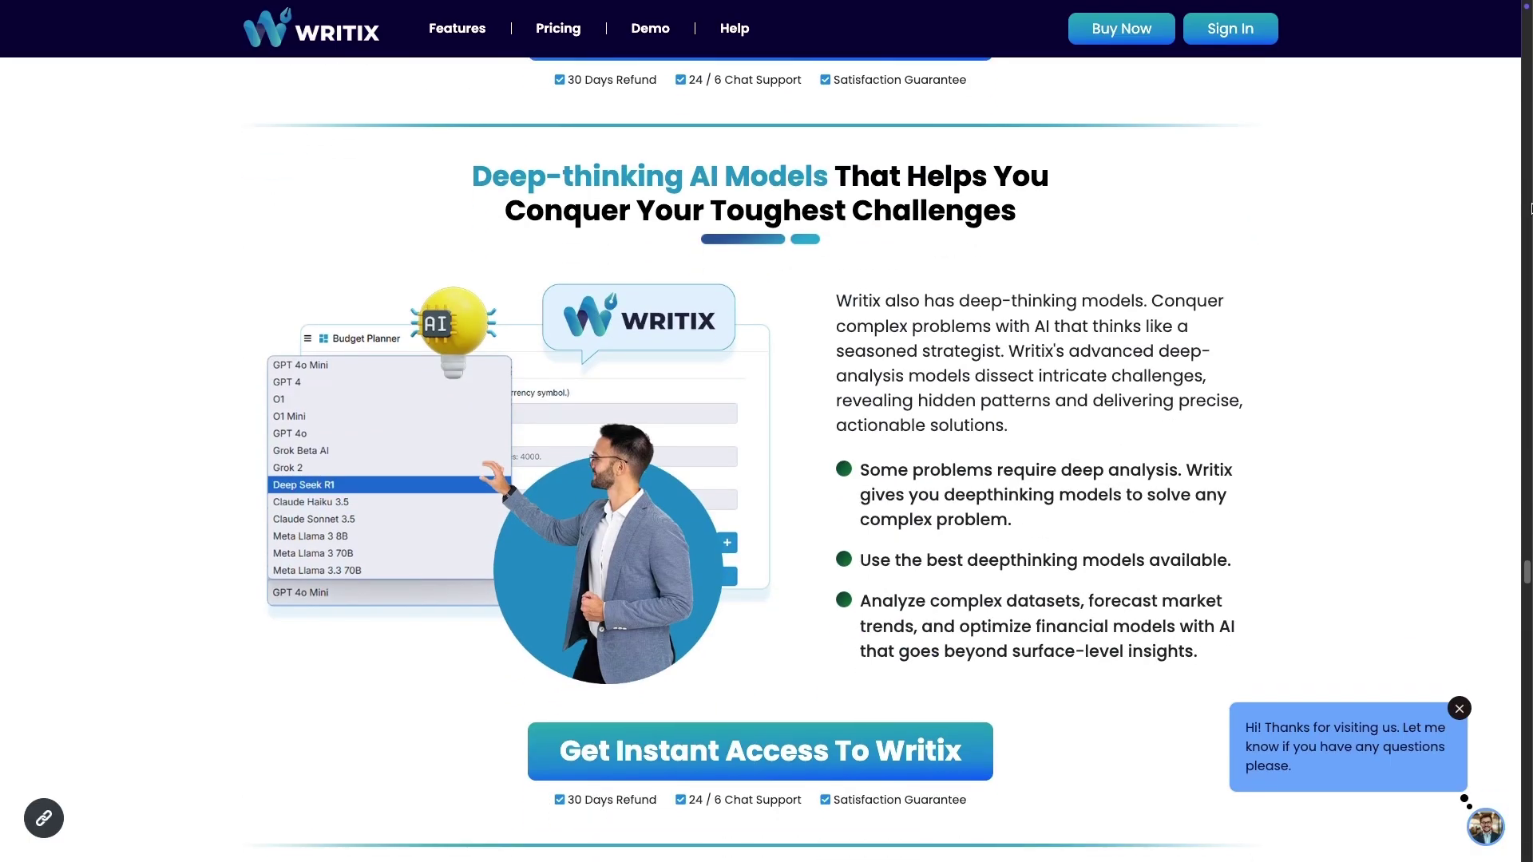
{"action": "scroll", "coordinate": [1530, 209], "scroll_direction": "down", "scroll_amount": 1}
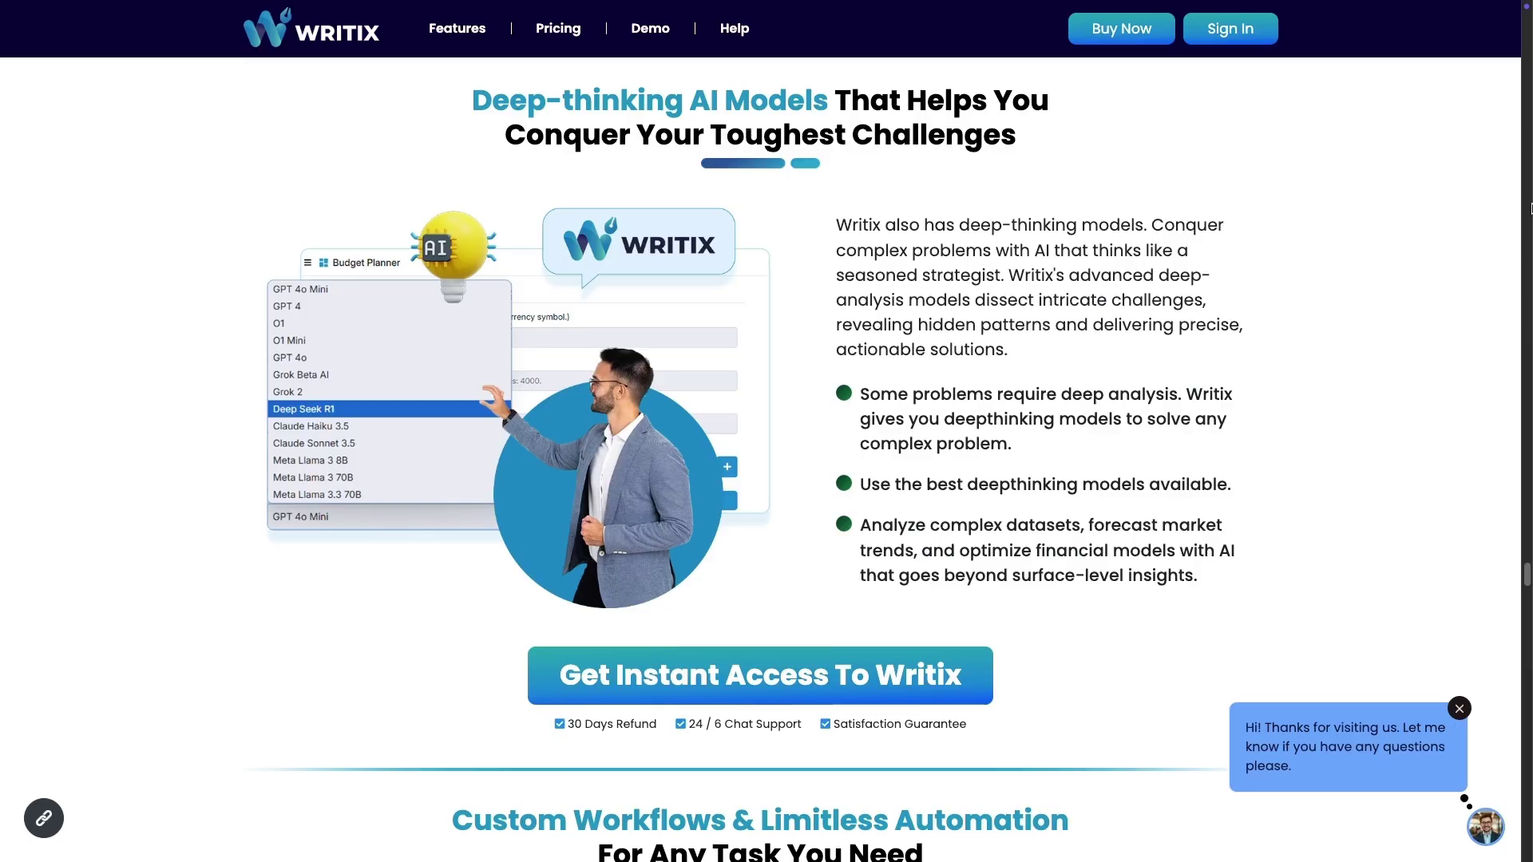
{"action": "scroll", "coordinate": [1530, 209], "scroll_direction": "down", "scroll_amount": 9}
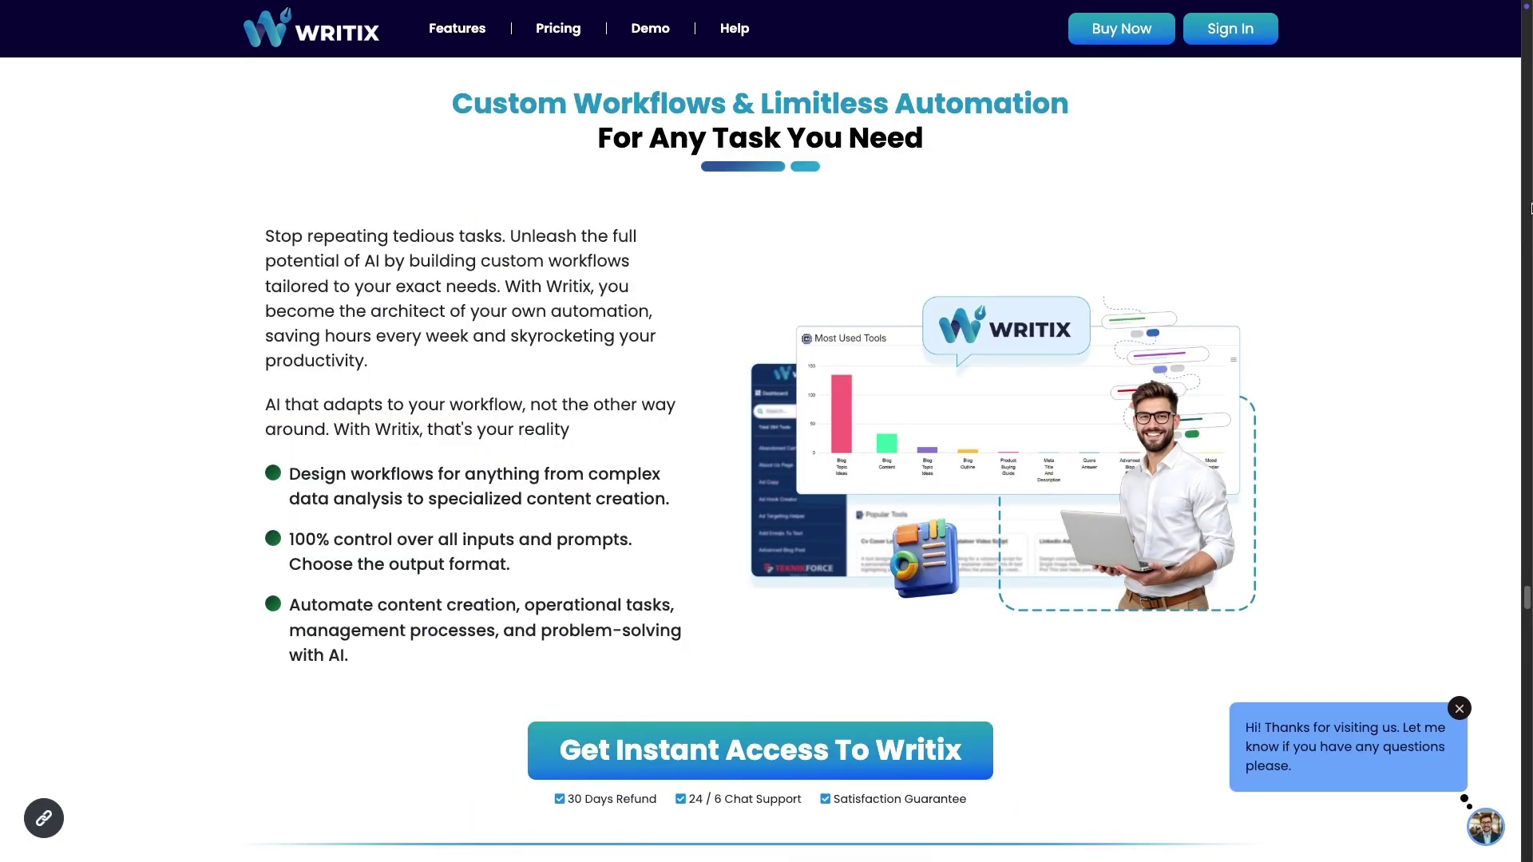